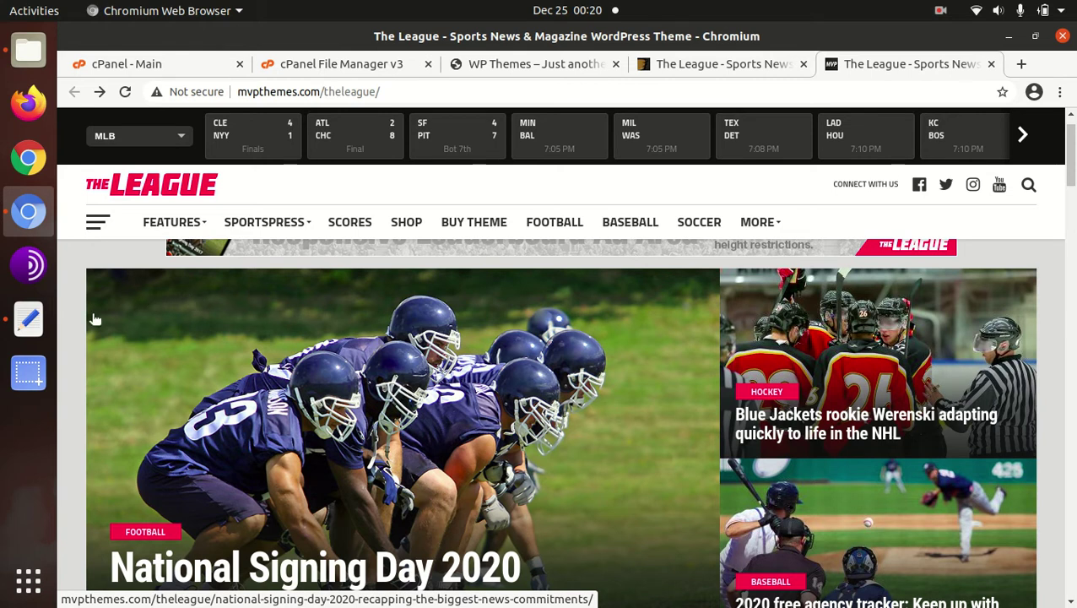
# Switch to the ThemeForest listing of The League theme and highlight the theme's name in the title
pyautogui.scroll(1, 127, 268)
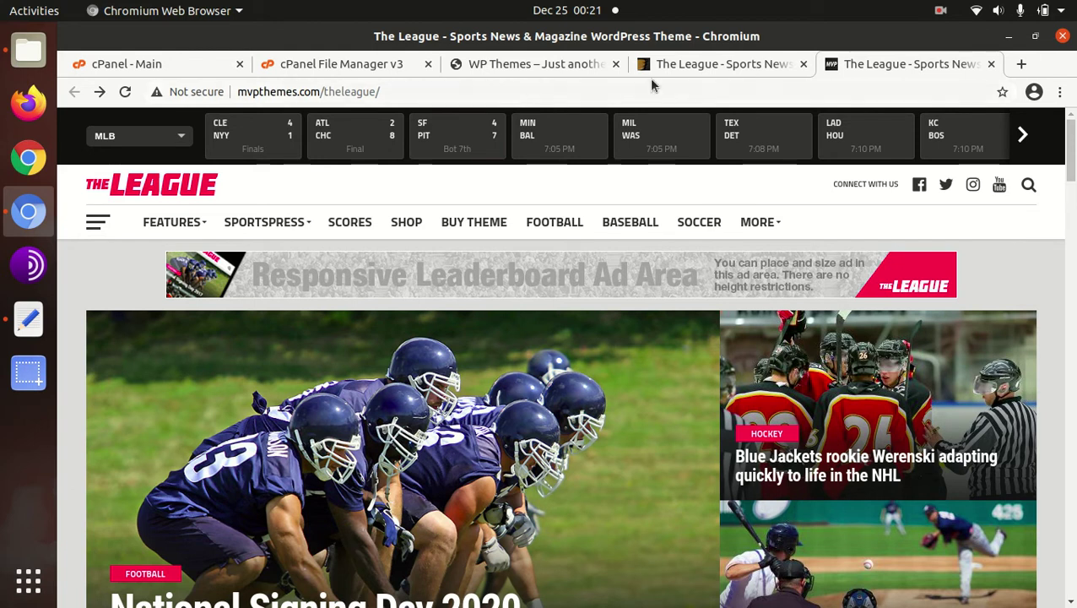
pyautogui.click(709, 68)
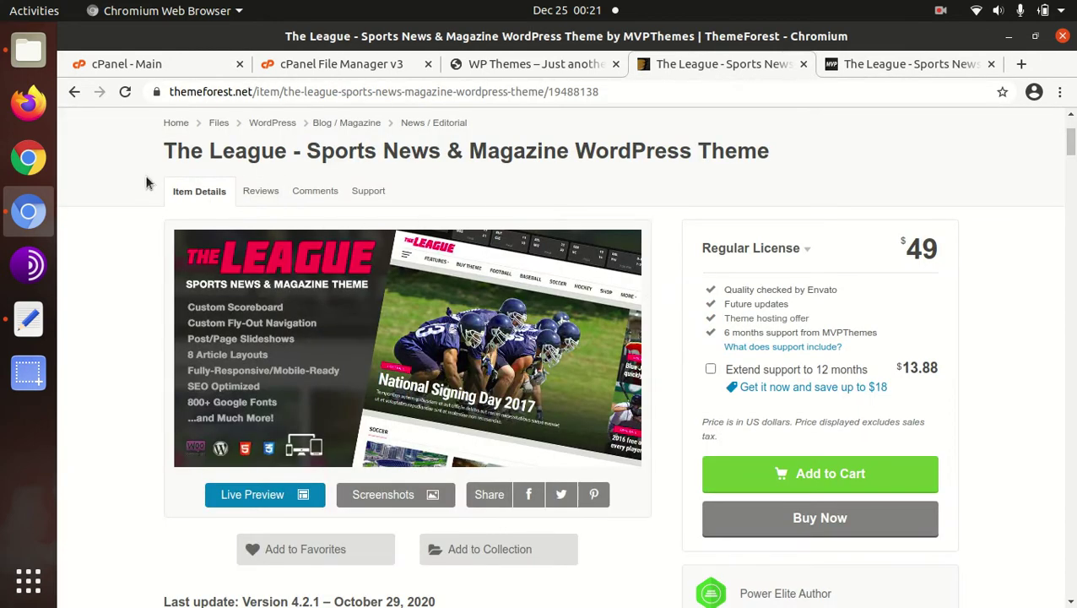
pyautogui.moveTo(309, 150); pyautogui.dragTo(164, 150)
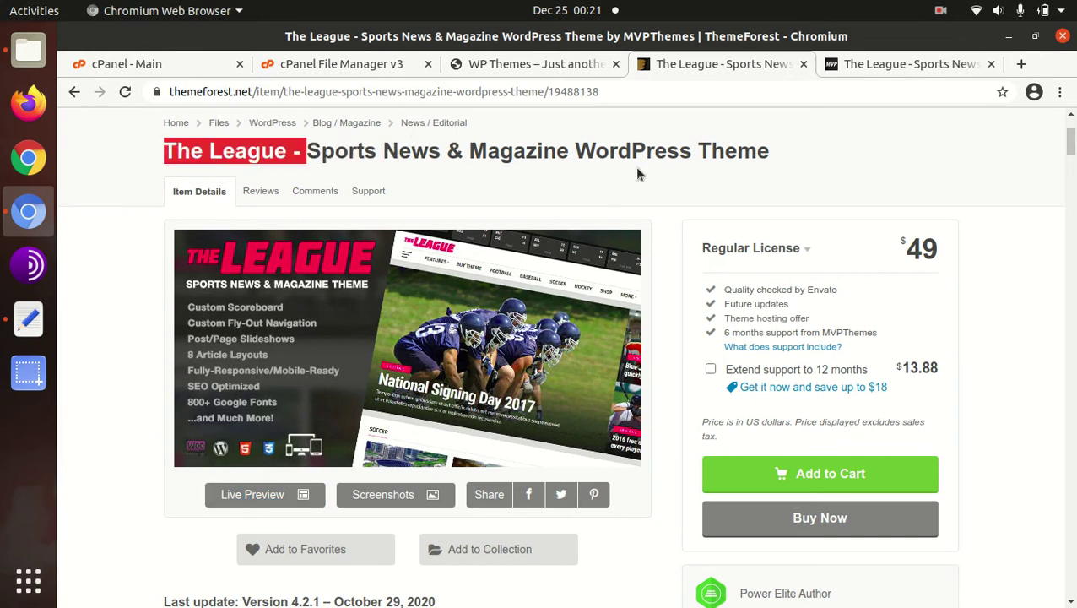
pyautogui.click(470, 165)
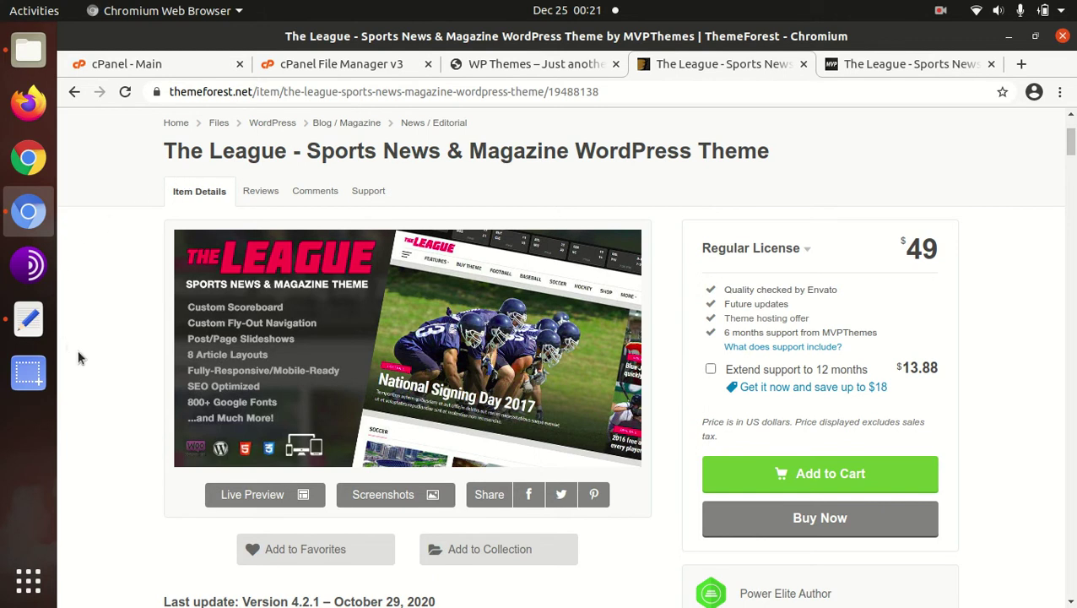
# Check the Last Update date in the theme's item details on the ThemeForest listing
pyautogui.scroll(-2, 77, 356)
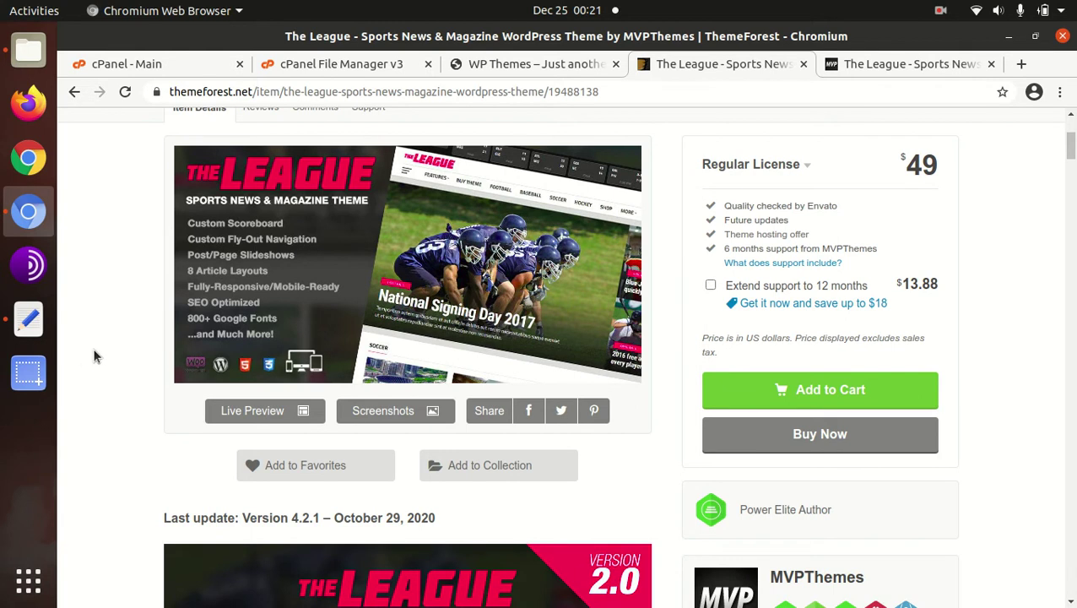
pyautogui.scroll(-5, 94, 354)
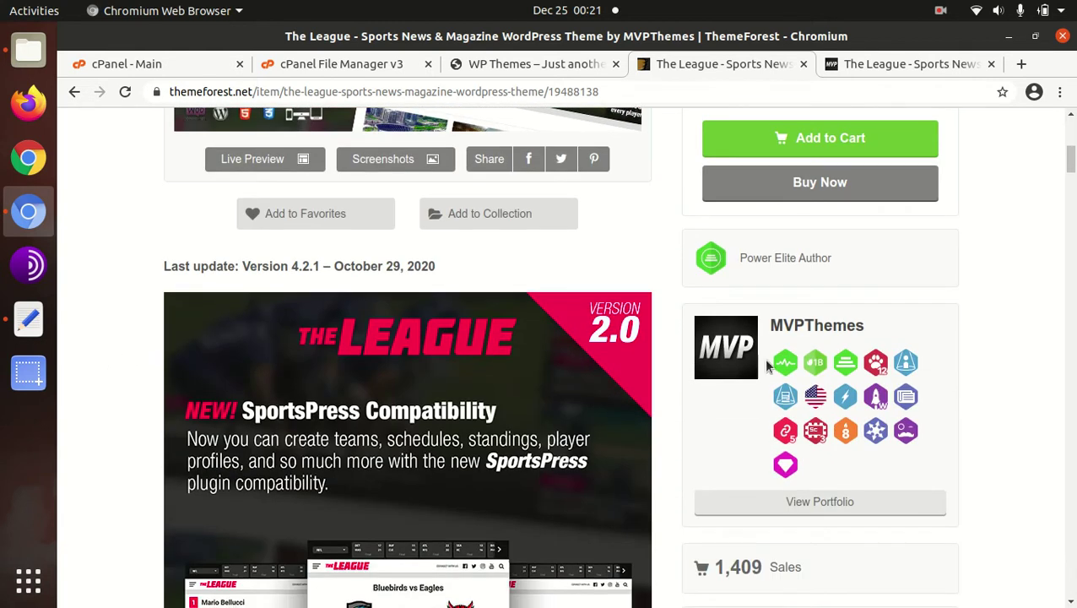
pyautogui.scroll(-6, 982, 441)
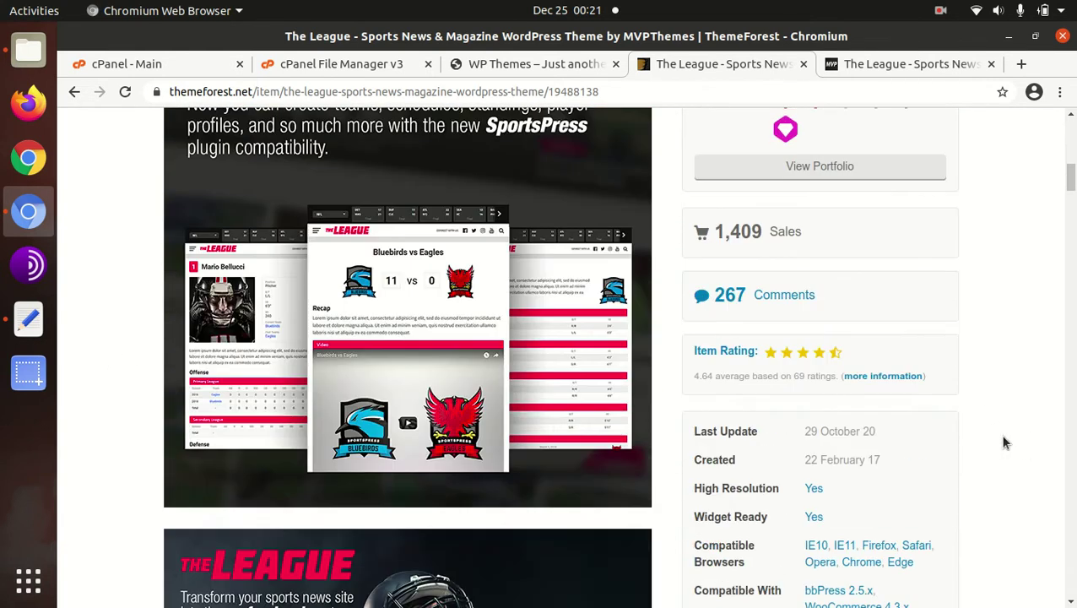
pyautogui.moveTo(909, 466); pyautogui.dragTo(796, 450)
pyautogui.moveTo(899, 430); pyautogui.dragTo(809, 431)
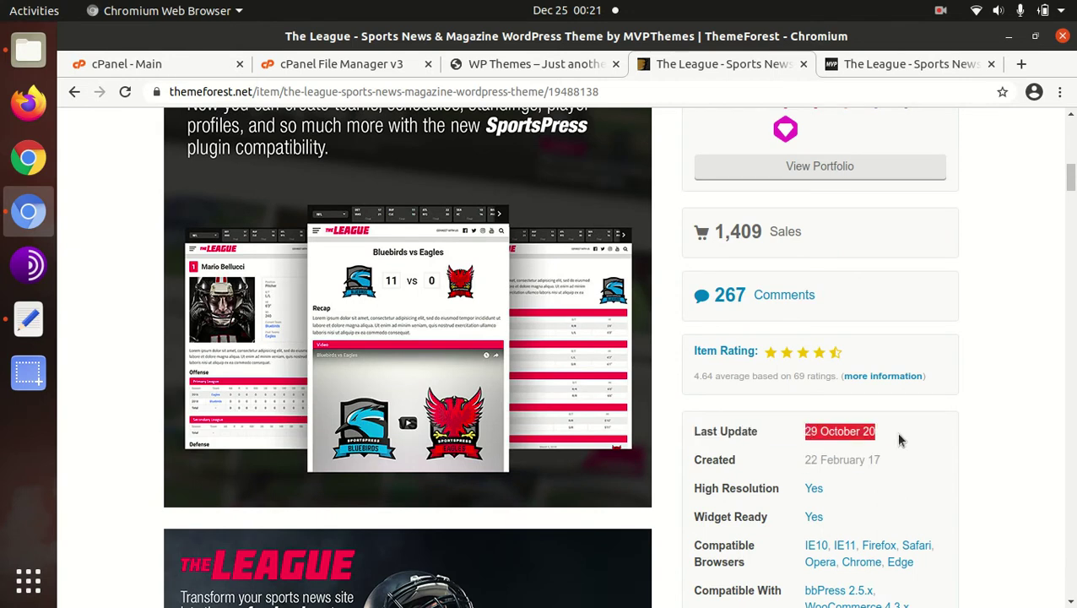
# Highlight the Power Elite Author badge text above the MVPThemes author information
pyautogui.scroll(5, 900, 440)
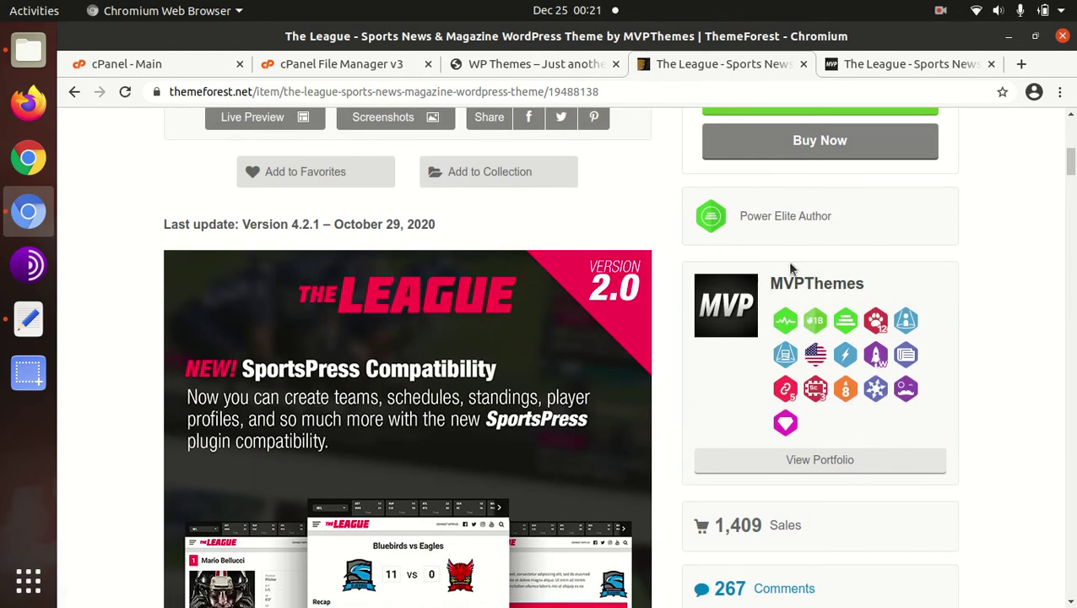
pyautogui.moveTo(850, 220); pyautogui.dragTo(747, 216)
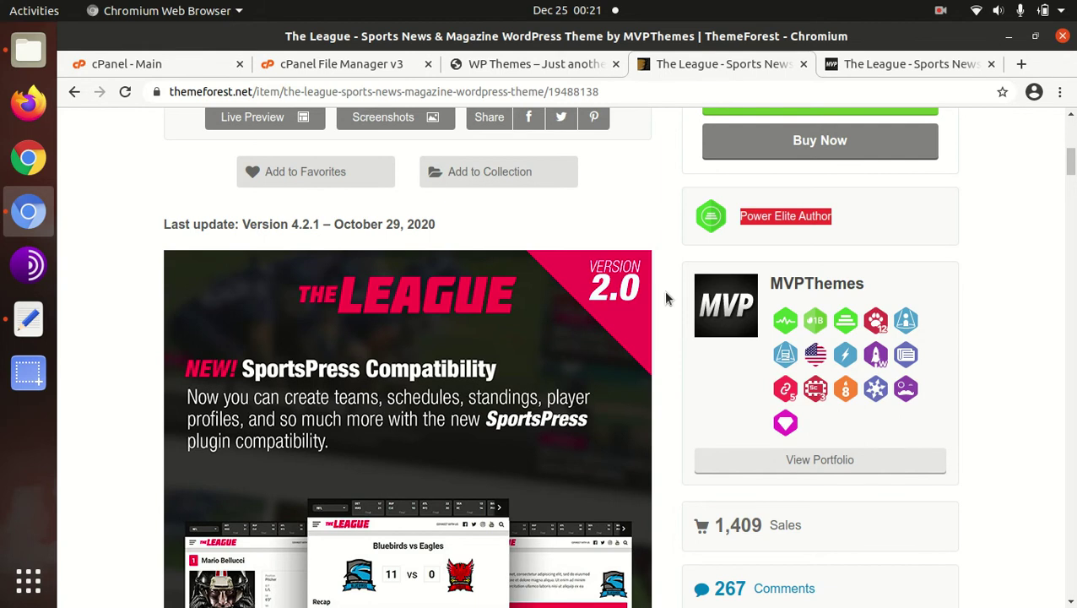
pyautogui.scroll(2, 666, 298)
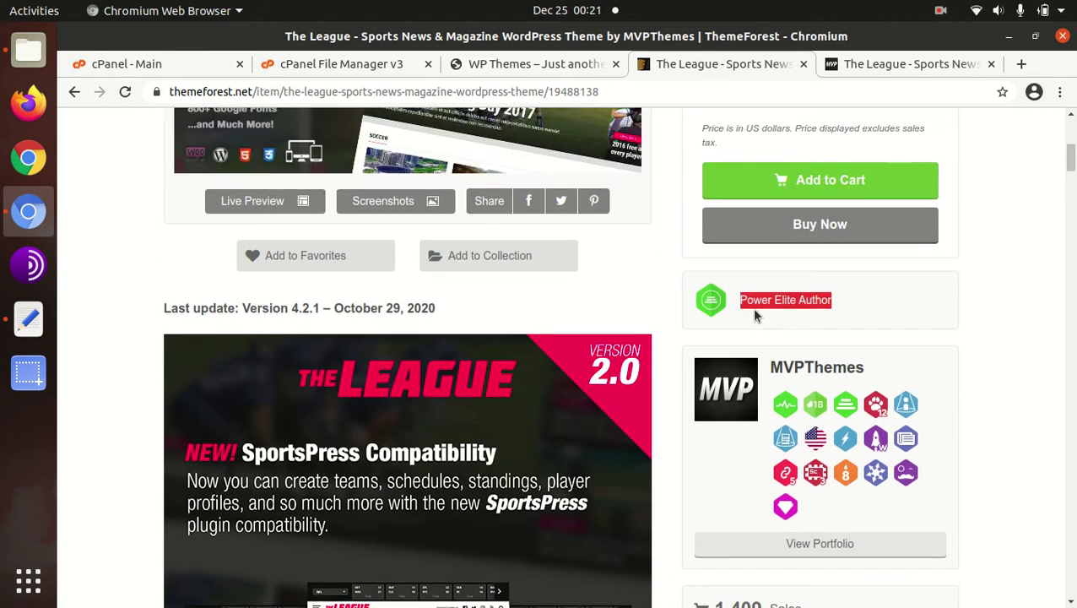
pyautogui.click(1017, 301)
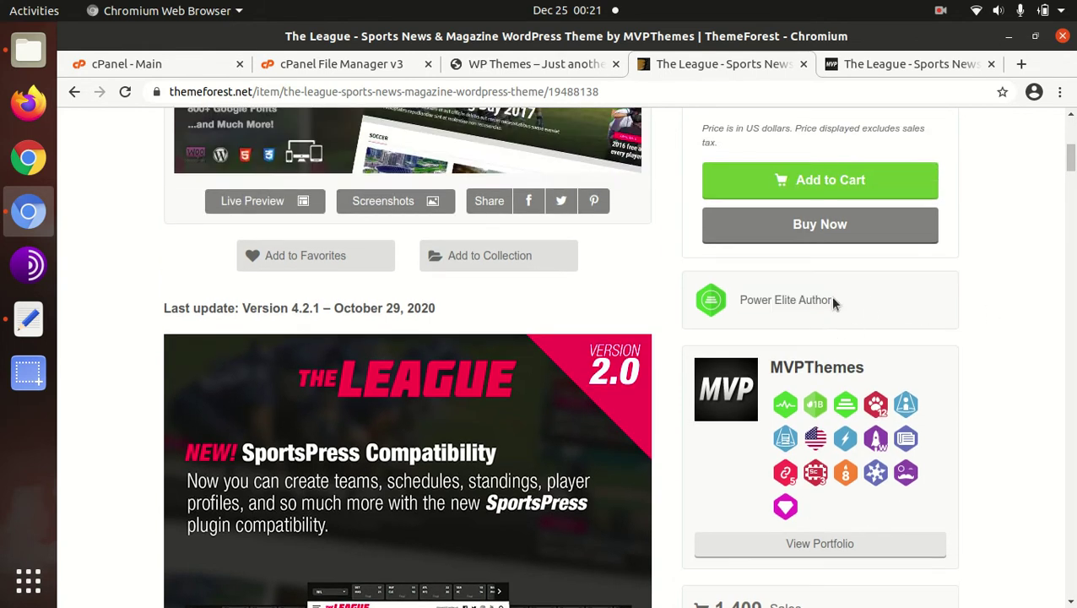
pyautogui.moveTo(862, 297); pyautogui.dragTo(742, 293)
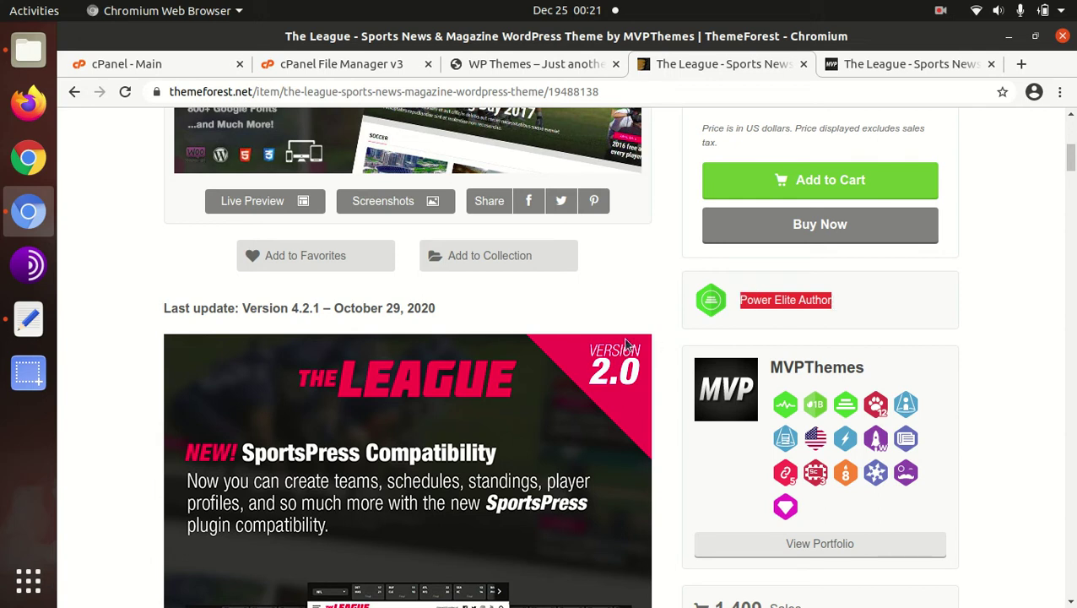
pyautogui.scroll(6, 529, 313)
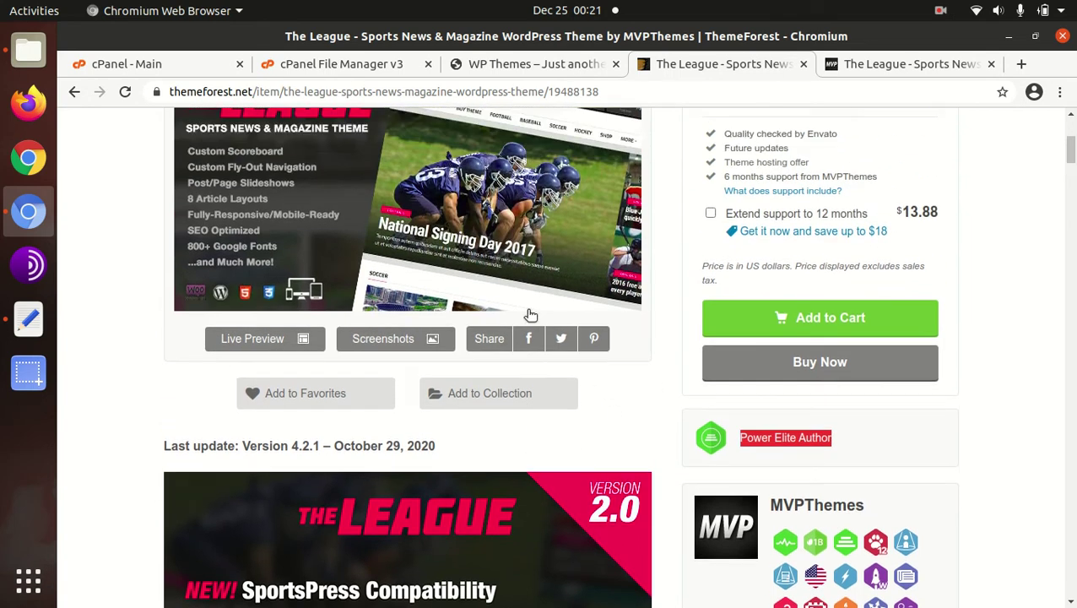
# Examine the theme's feature description on the listing, including its responsive design, WooCommerce support, post layouts and key features
pyautogui.scroll(-5, 140, 413)
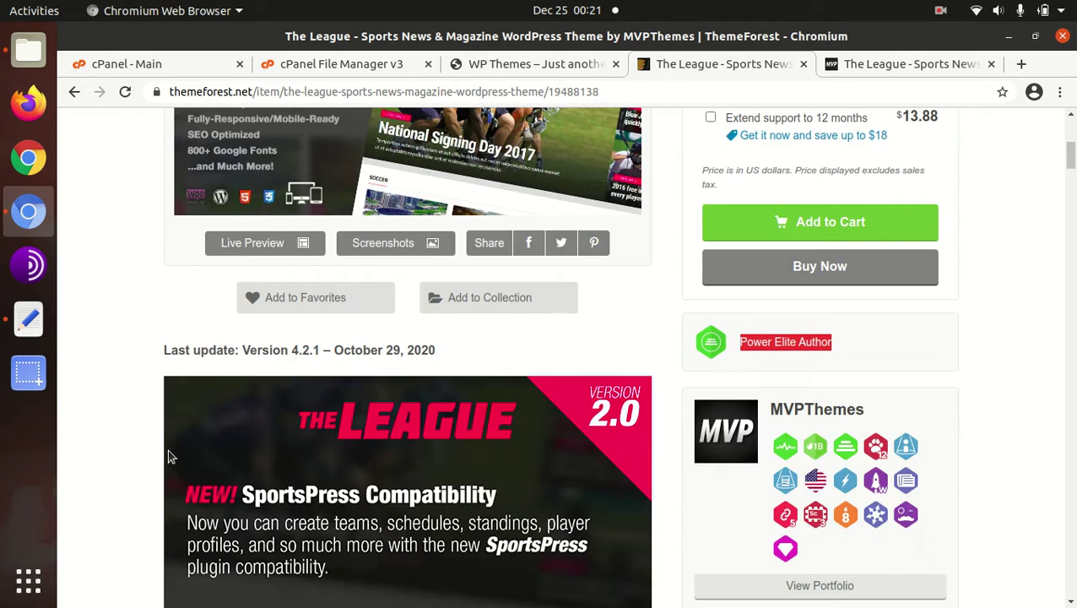
pyautogui.scroll(-3, 143, 462)
pyautogui.scroll(-4, 139, 463)
pyautogui.scroll(-12, 146, 457)
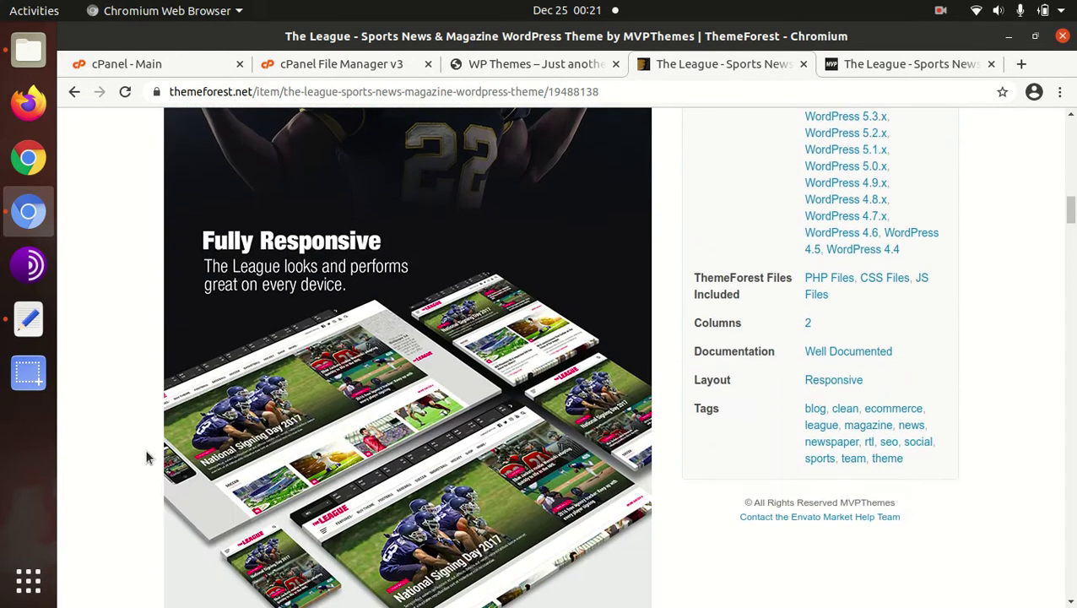
pyautogui.scroll(-12, 145, 457)
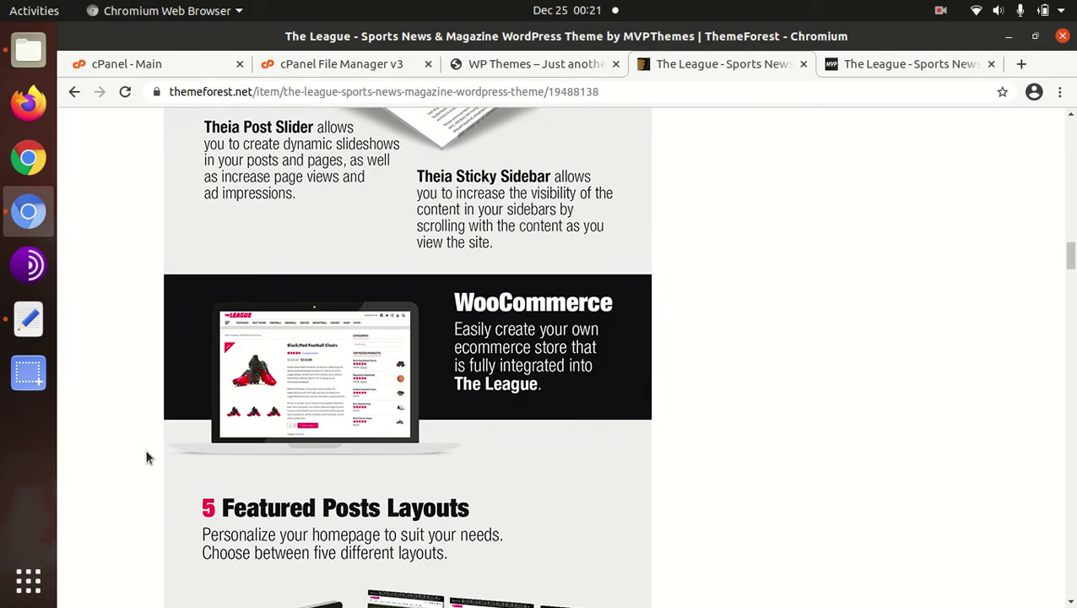
pyautogui.scroll(-5, 145, 458)
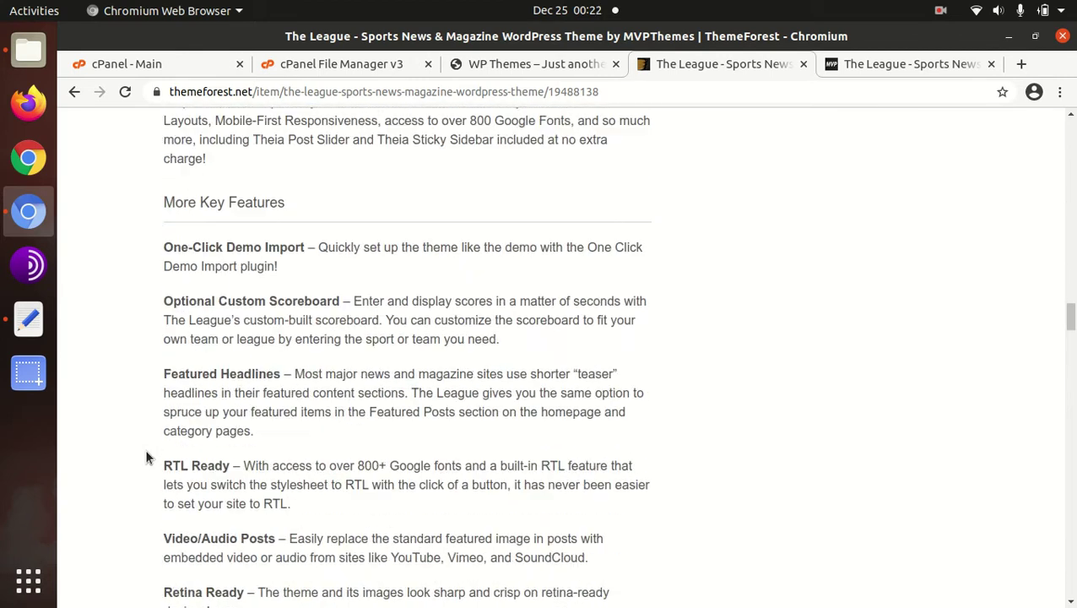
pyautogui.scroll(8, 145, 457)
pyautogui.scroll(9, 146, 456)
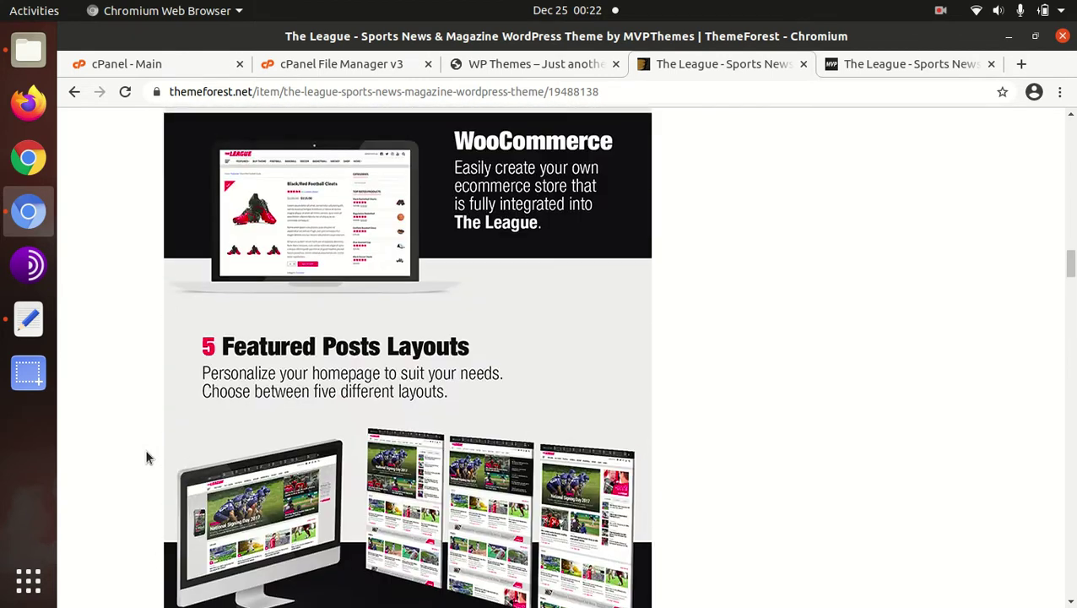
pyautogui.scroll(9, 145, 456)
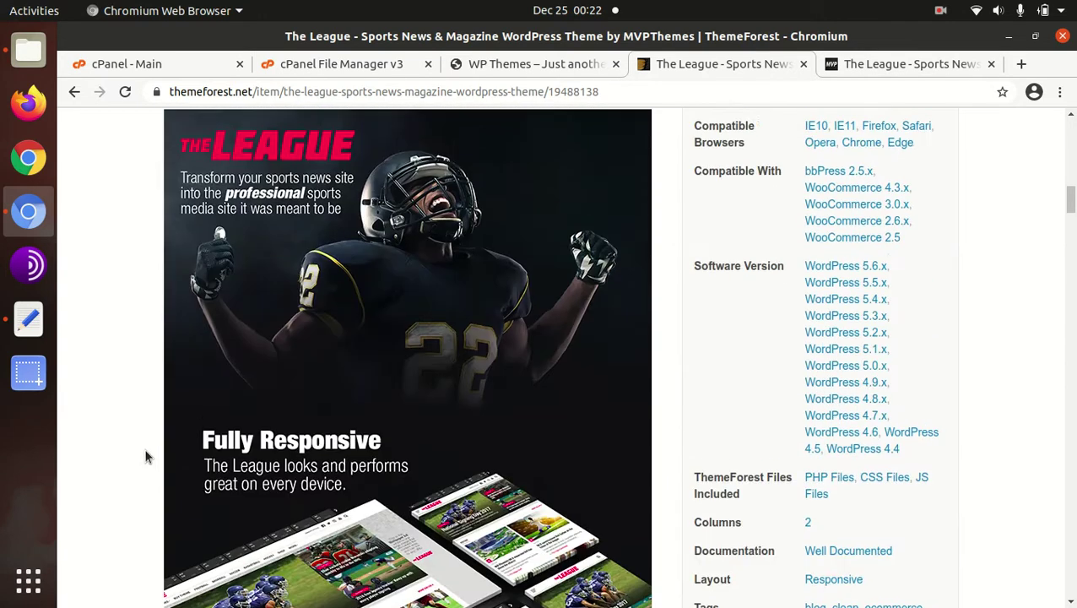
# Switch to The League's live demo and examine its homepage sections from the header to the footer
pyautogui.click(870, 66)
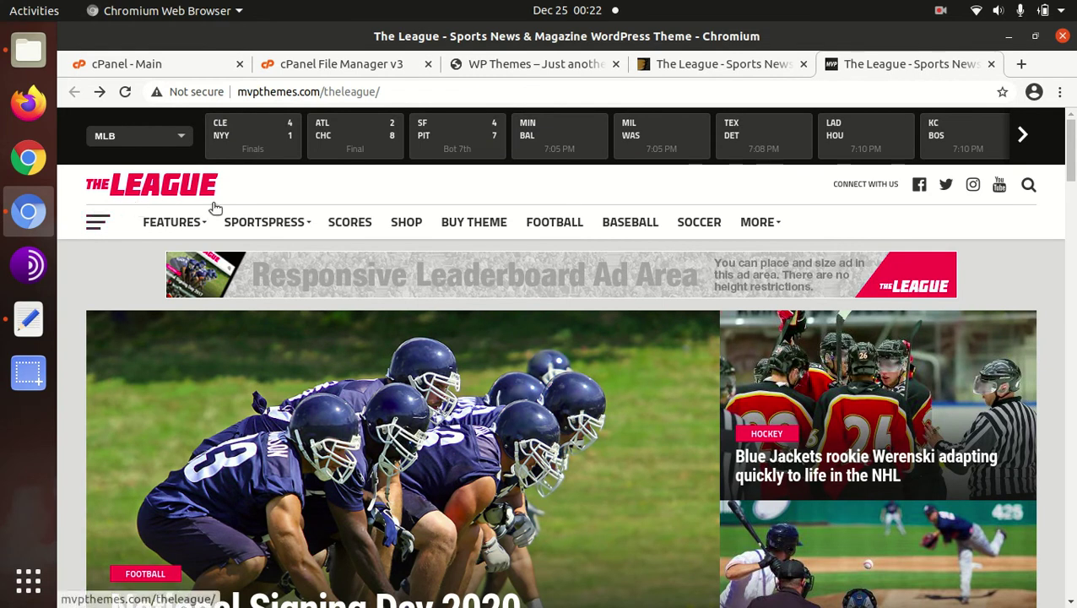
pyautogui.scroll(-3, 407, 374)
pyautogui.scroll(-5, 414, 391)
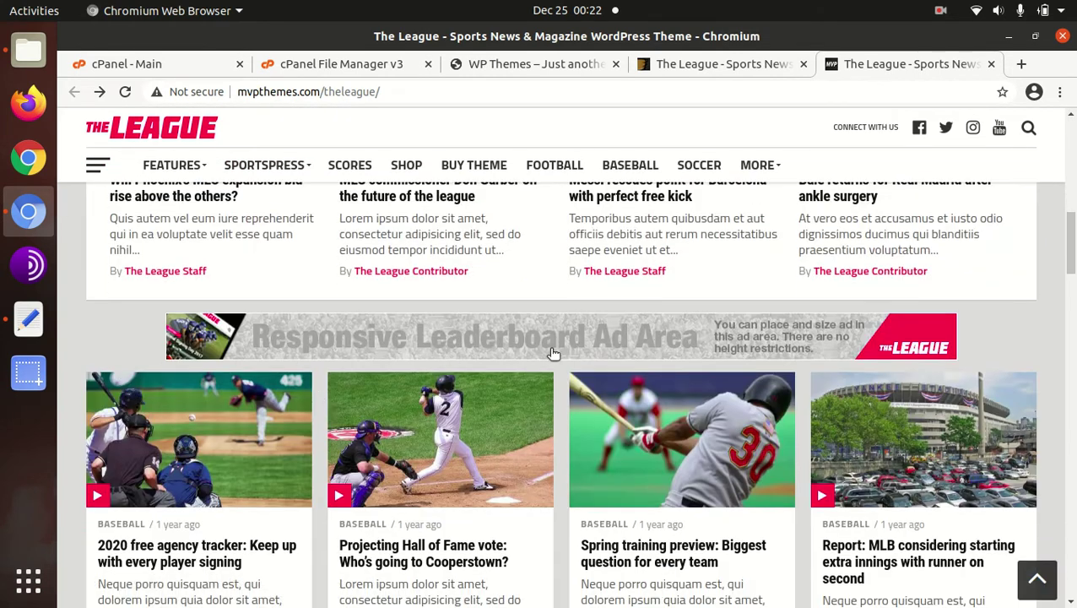
pyautogui.scroll(-2, 447, 354)
pyautogui.scroll(-5, 165, 358)
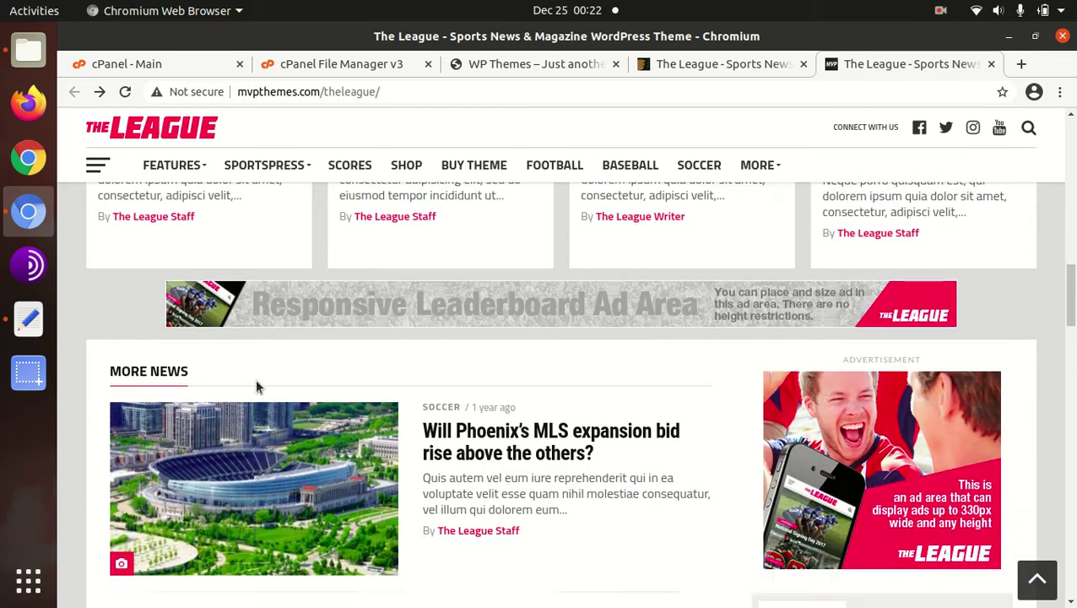
pyautogui.scroll(-10, 550, 343)
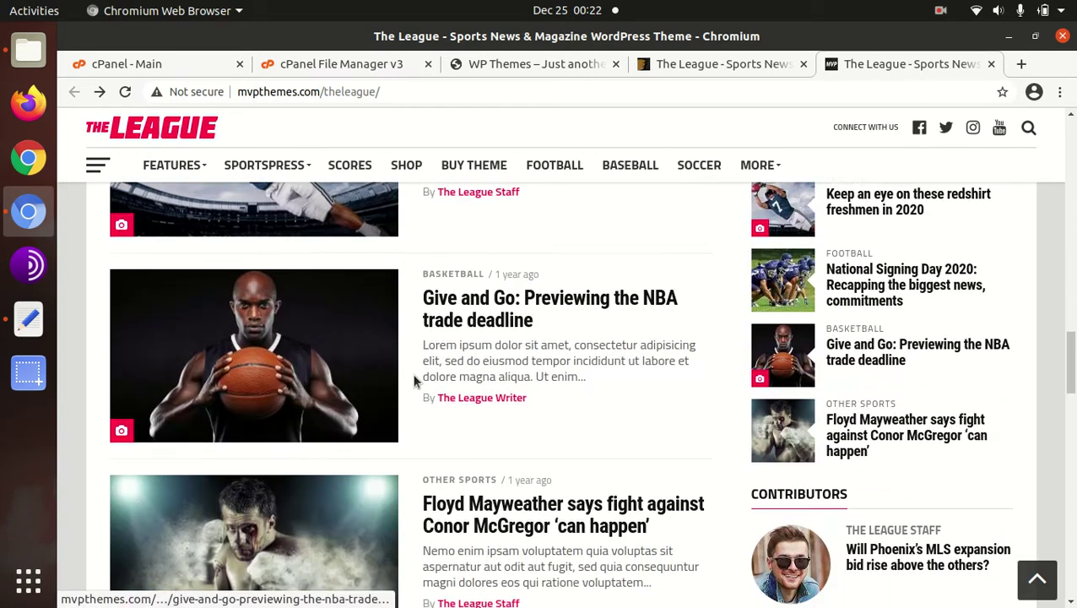
pyautogui.scroll(-4, 629, 368)
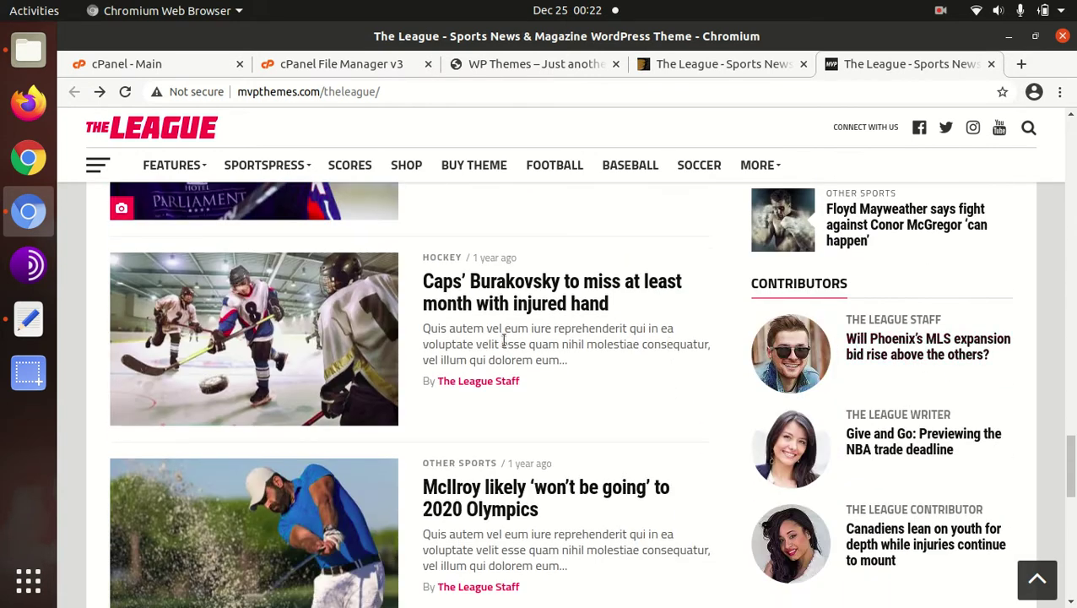
pyautogui.scroll(-5, 442, 378)
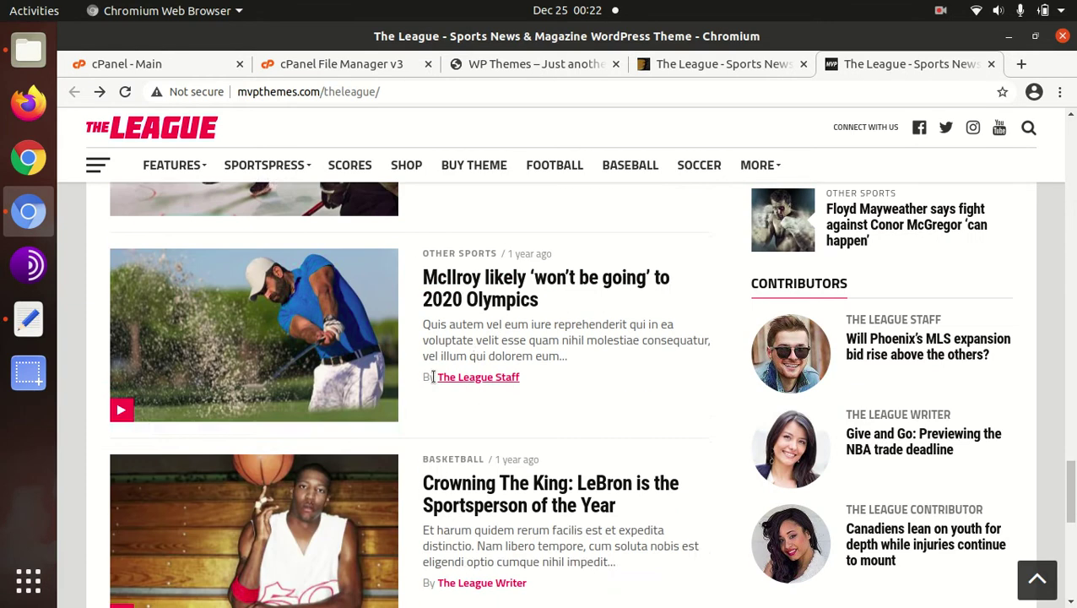
pyautogui.scroll(-3, 432, 383)
pyautogui.scroll(-1, 489, 389)
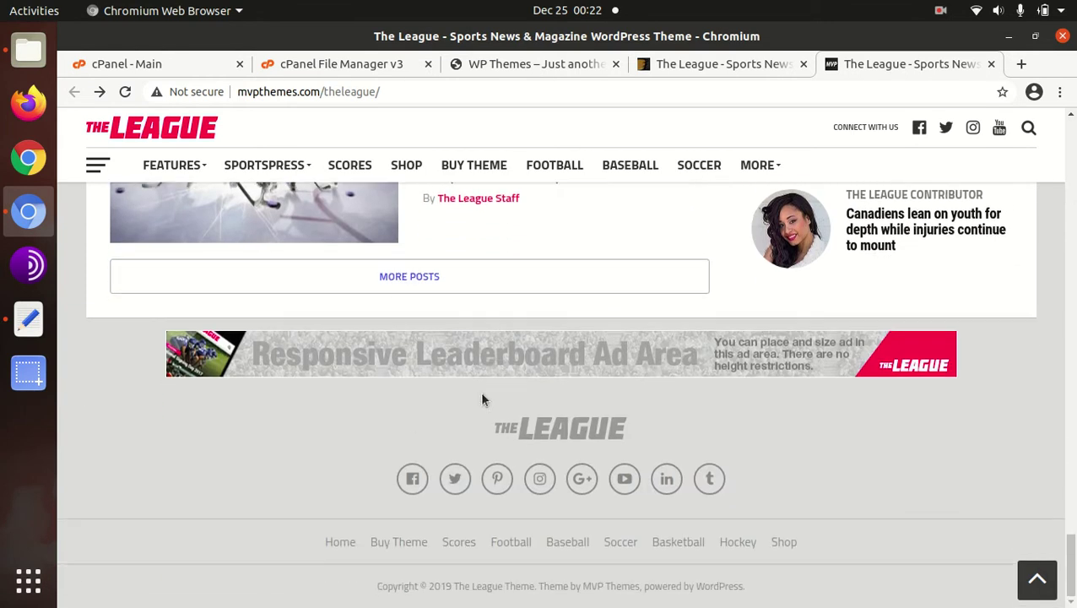
pyautogui.scroll(10, 564, 464)
pyautogui.scroll(5, 289, 256)
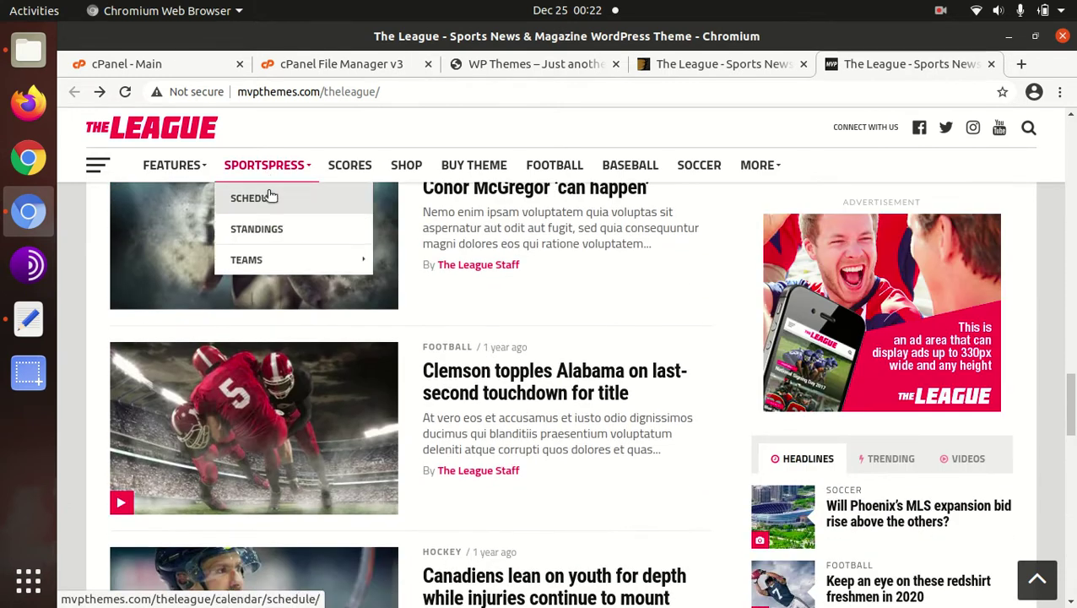
pyautogui.scroll(12, 483, 324)
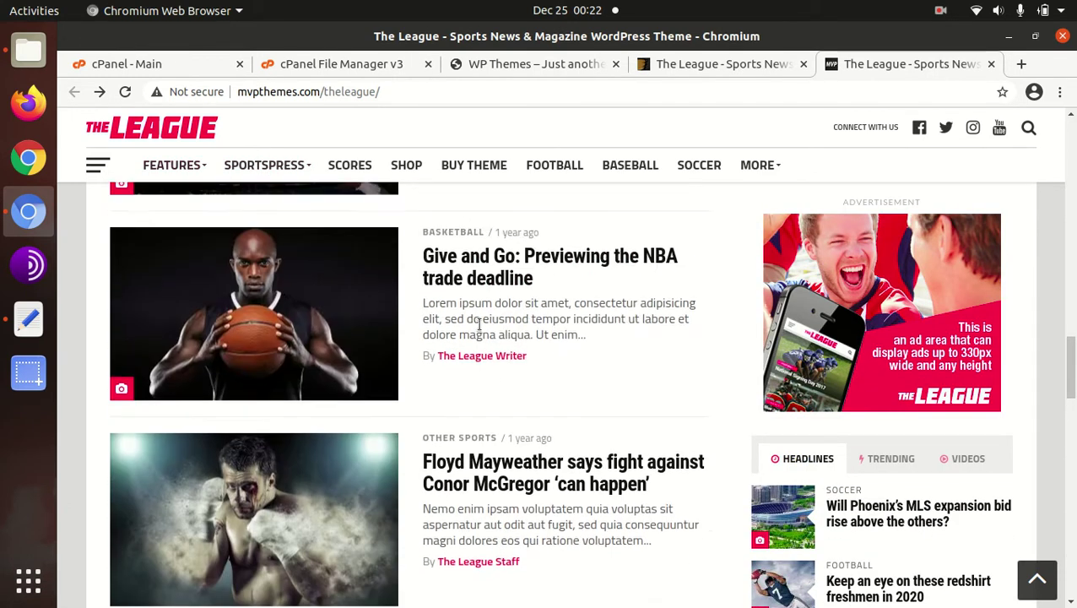
pyautogui.scroll(2, 483, 328)
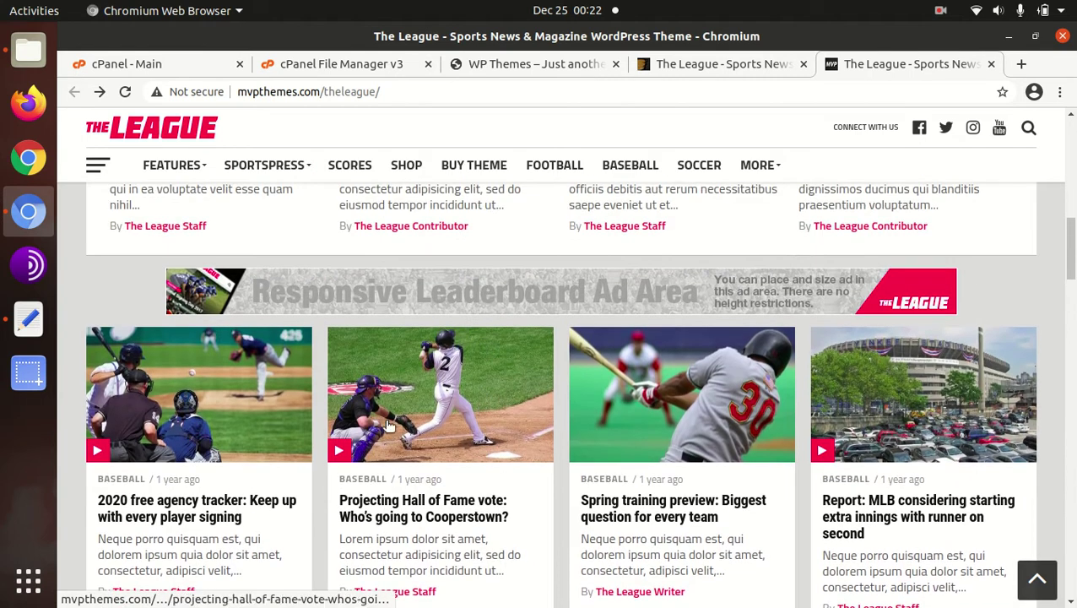
# Open the demo's baseball article "Projecting Hall of Fame vote: Who's going to Cooperstown?" and examine its layout
pyautogui.click(400, 511)
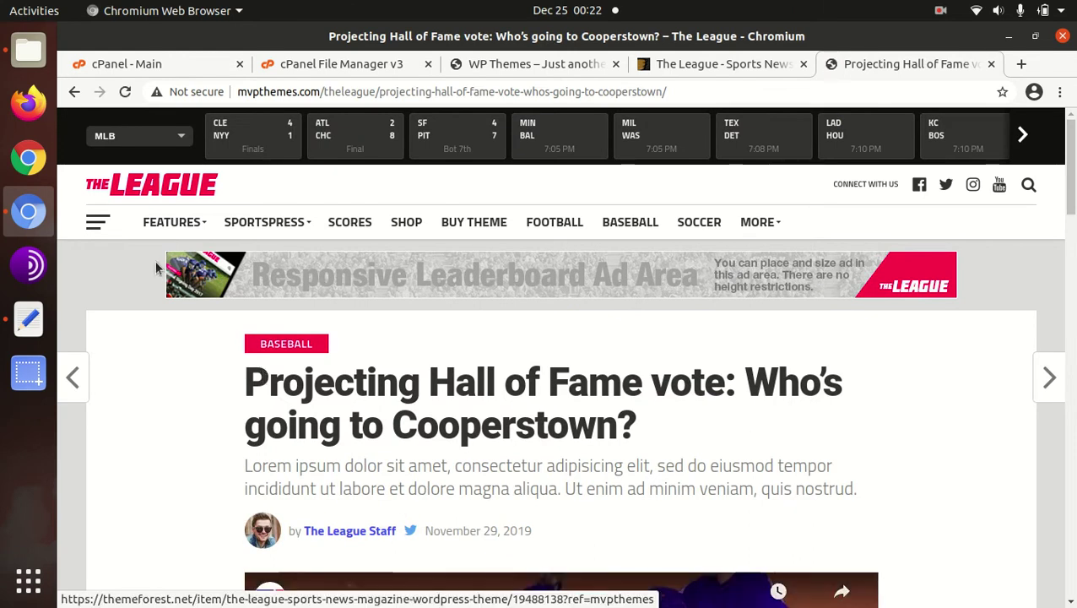
pyautogui.scroll(-2, 472, 354)
pyautogui.scroll(-10, 411, 375)
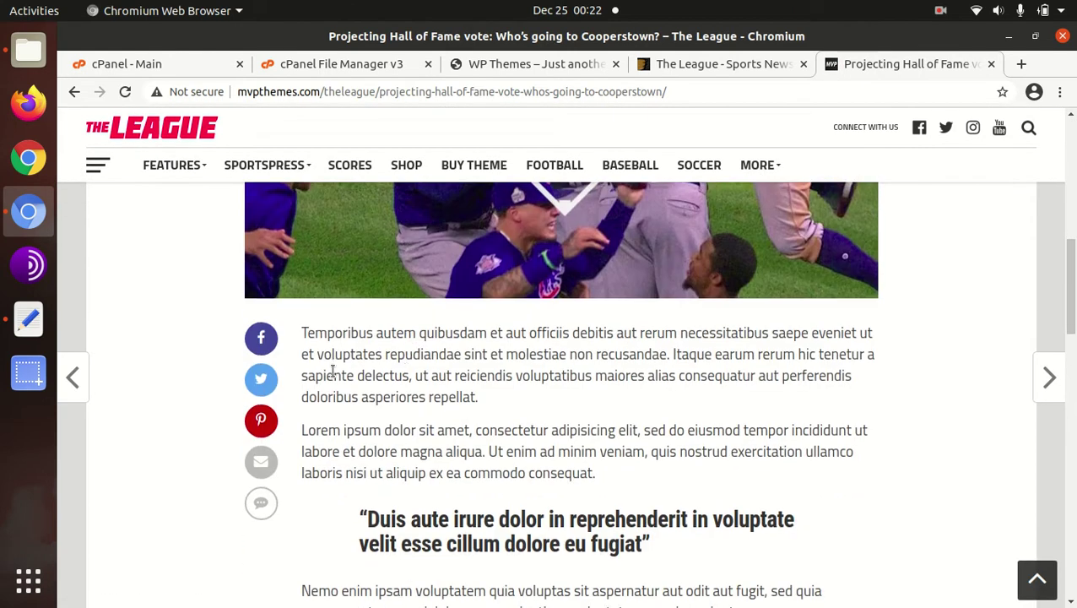
pyautogui.scroll(-2, 334, 376)
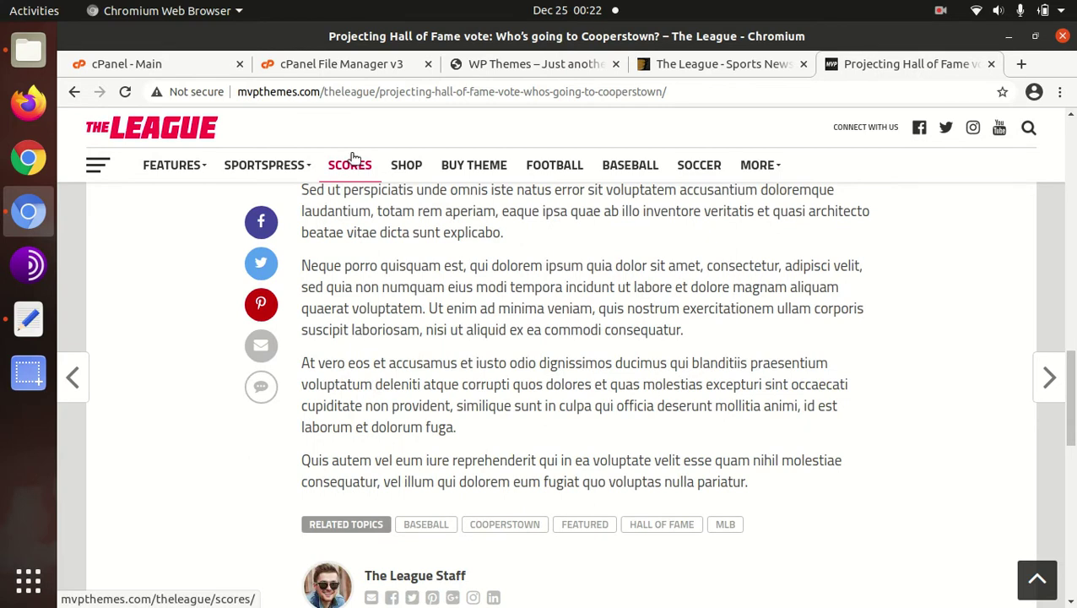
# Open the demo's Scores page and look over the MLB score cards
pyautogui.click(351, 166)
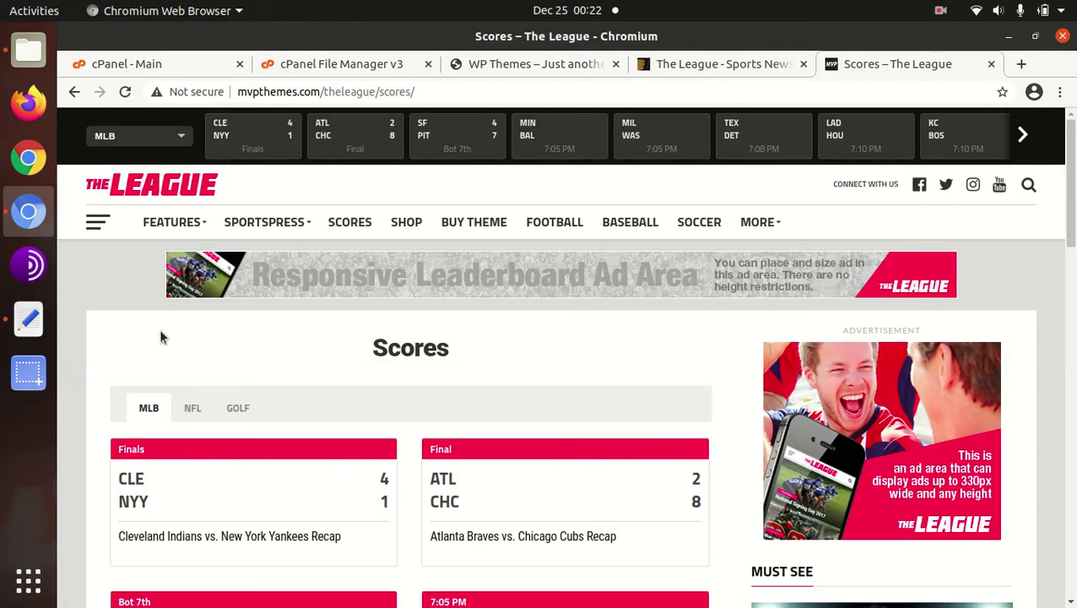
pyautogui.scroll(-2, 504, 376)
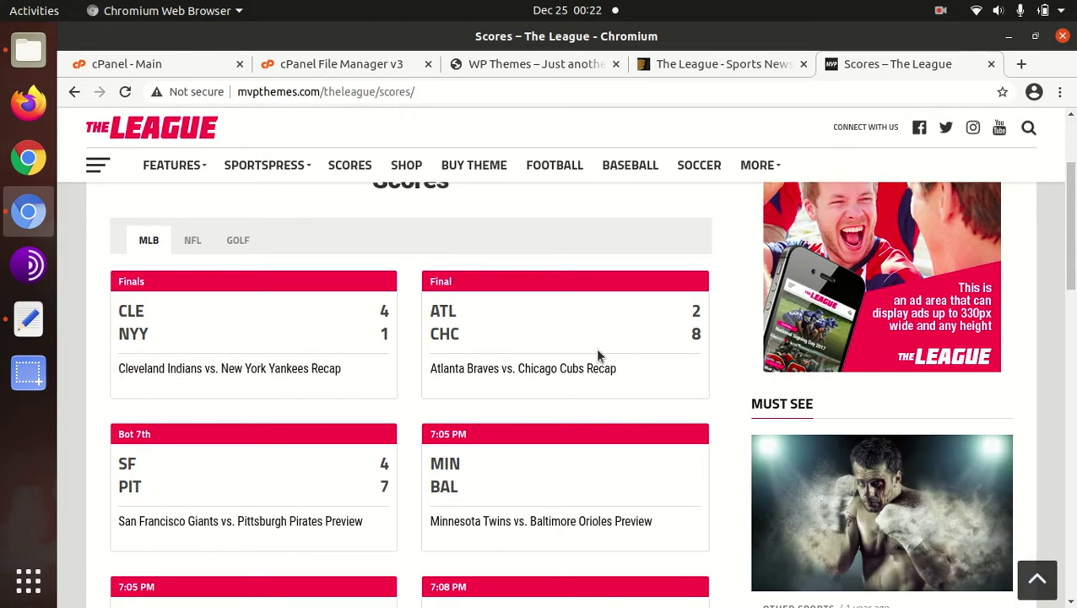
# Look over the remaining MLB score cards and page the header scoreboard strip forward and back
pyautogui.scroll(-7, 408, 415)
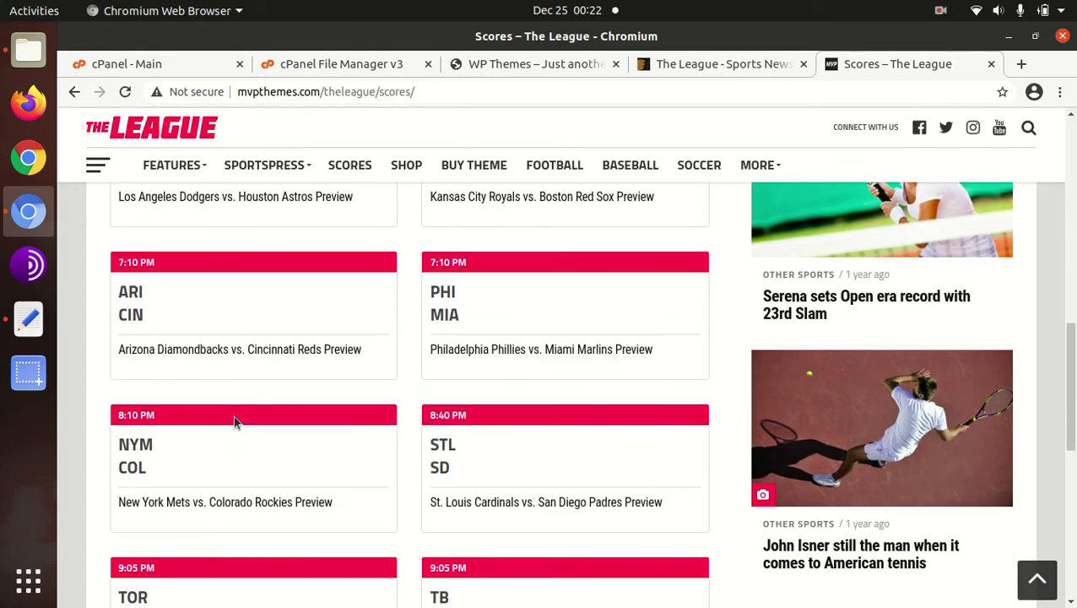
pyautogui.scroll(-5, 234, 422)
pyautogui.scroll(7, 234, 422)
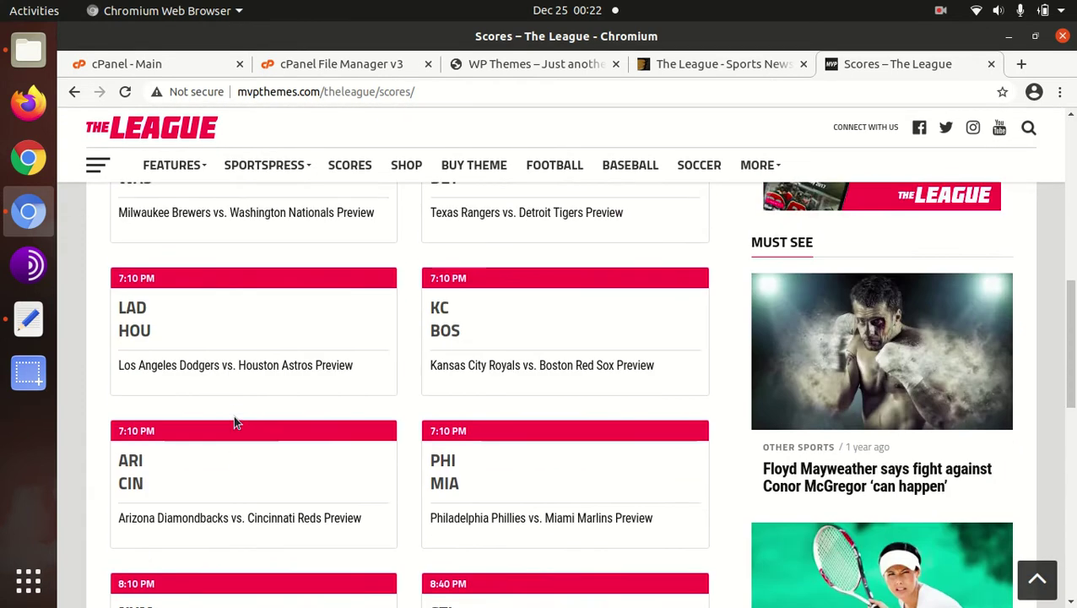
pyautogui.scroll(8, 235, 422)
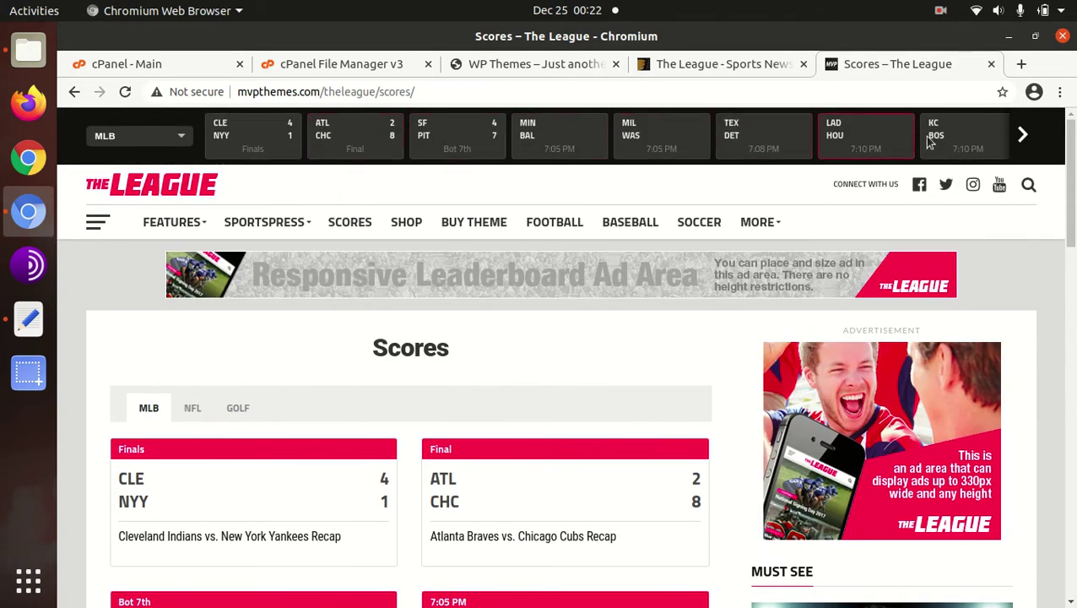
pyautogui.click(1018, 135)
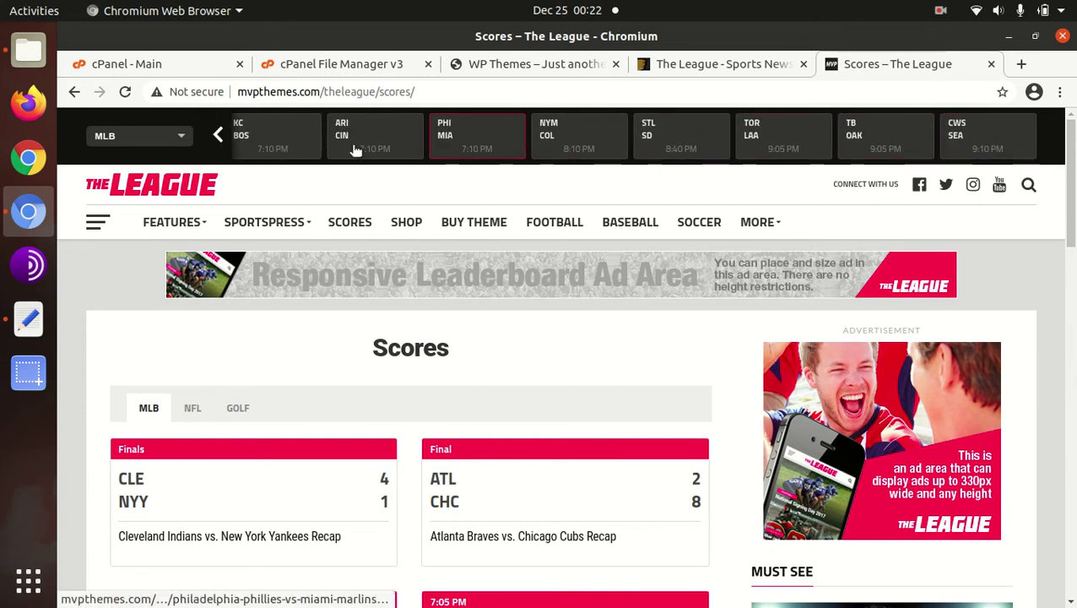
pyautogui.click(218, 135)
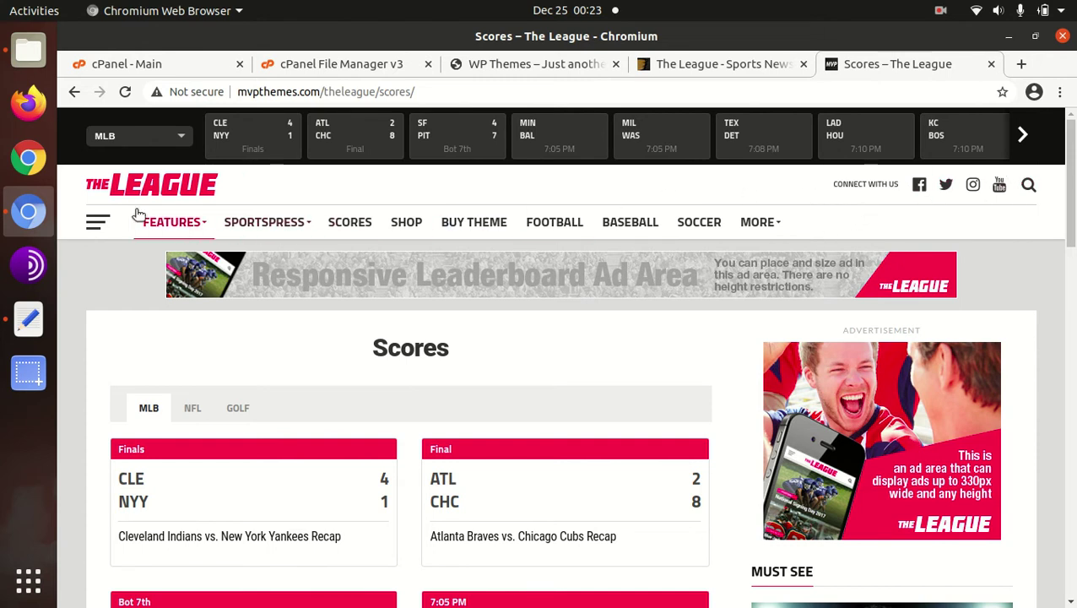
# View the demo's slide-out navigation menu, close it, and glance over the first score cards again
pyautogui.click(98, 221)
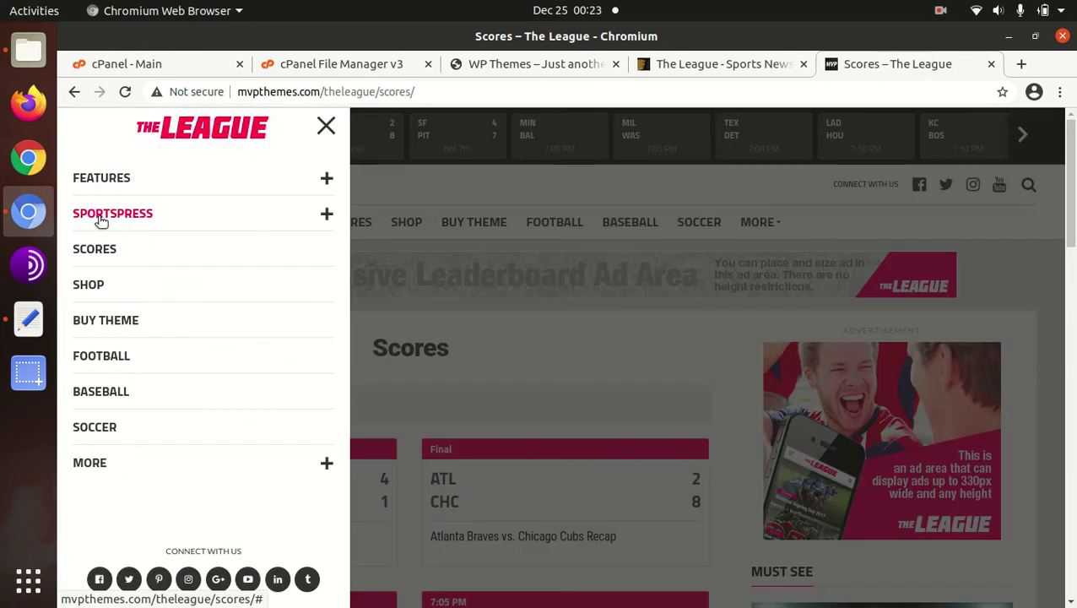
pyautogui.click(327, 128)
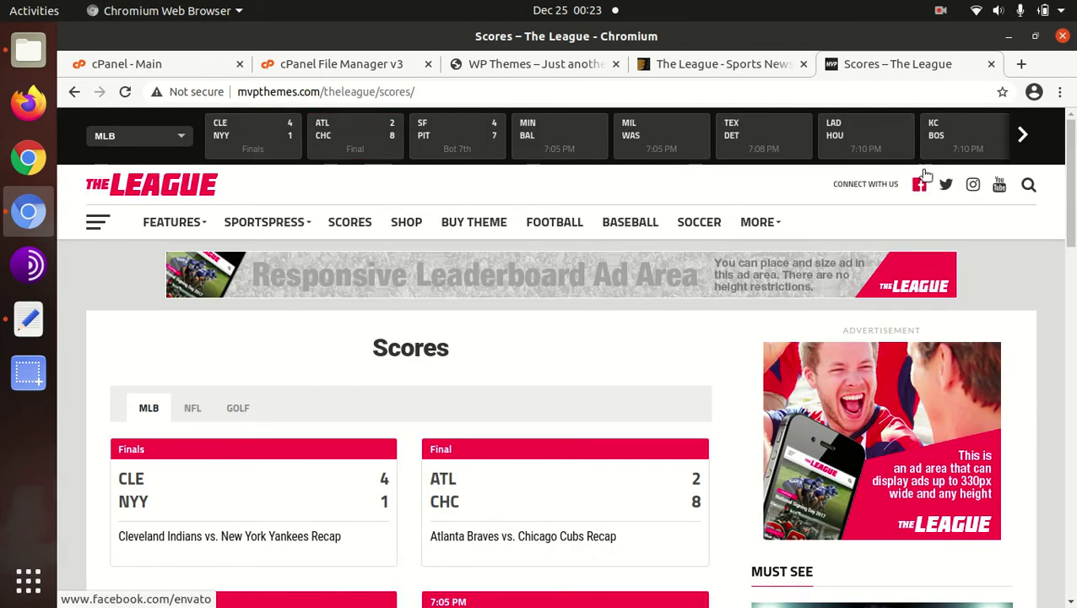
pyautogui.scroll(-3, 511, 251)
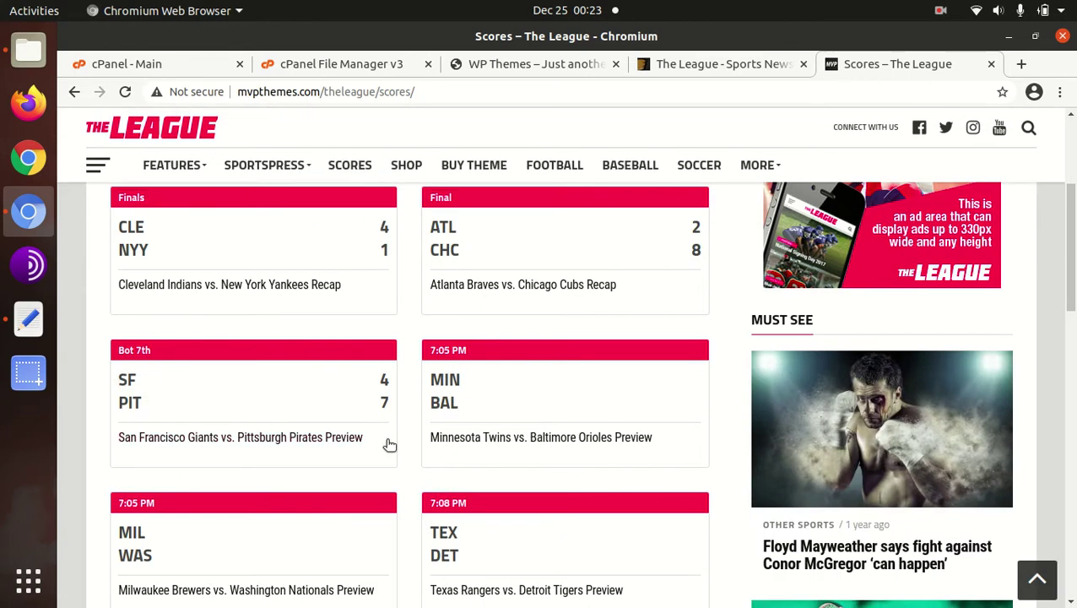
pyautogui.scroll(3, 388, 443)
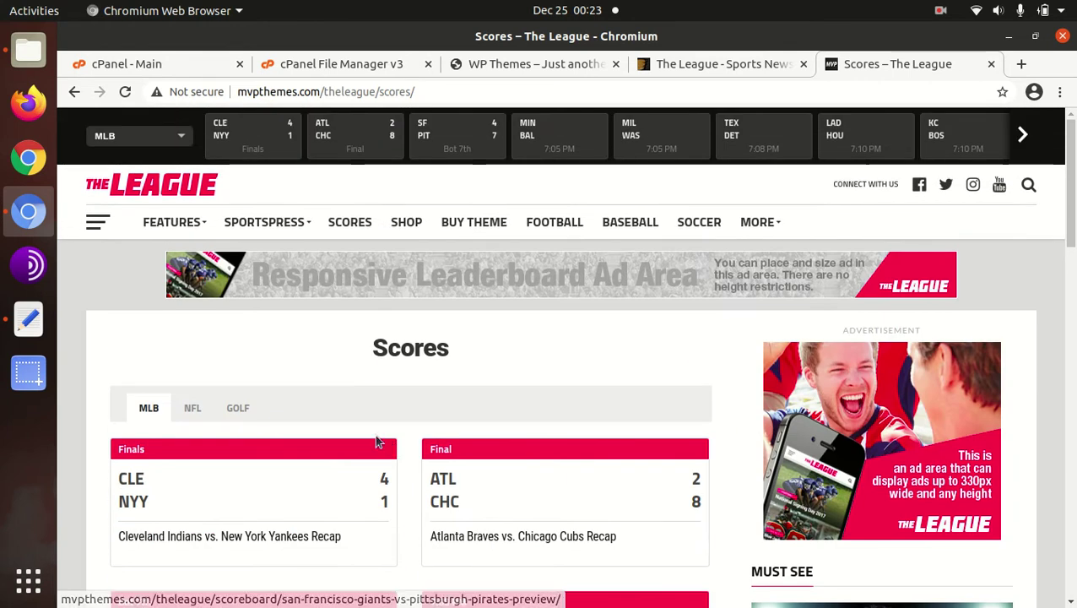
# Switch to the WP Themes WordPress site and look at its current front page
pyautogui.click(520, 68)
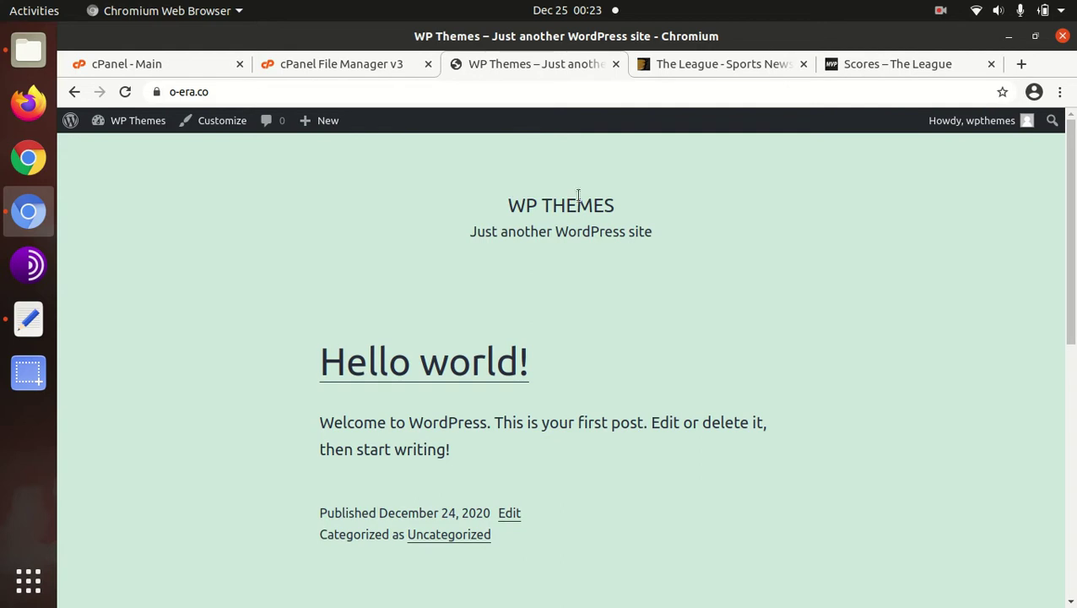
pyautogui.click(702, 75)
pyautogui.click(523, 67)
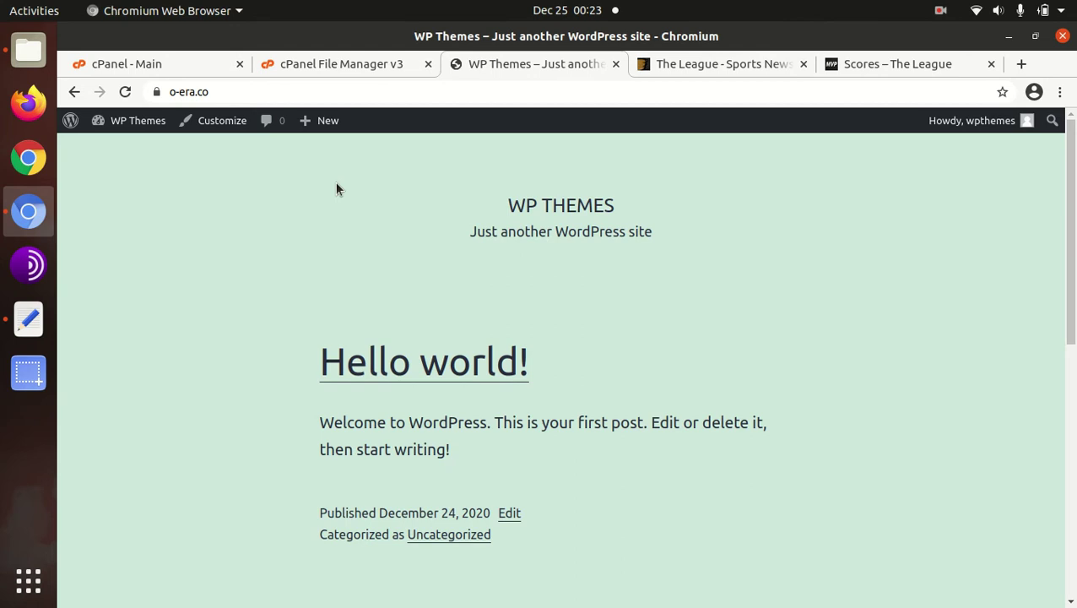
# In the Files app, open the downloaded theleague folder and look through its Plugins subfolder
pyautogui.click(28, 50)
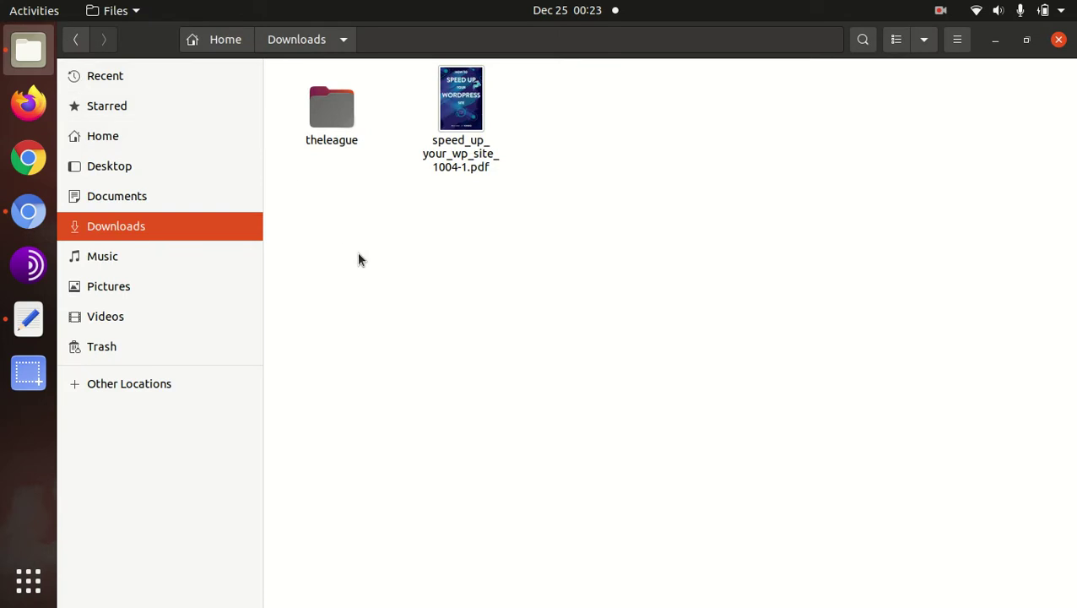
pyautogui.doubleClick(329, 120)
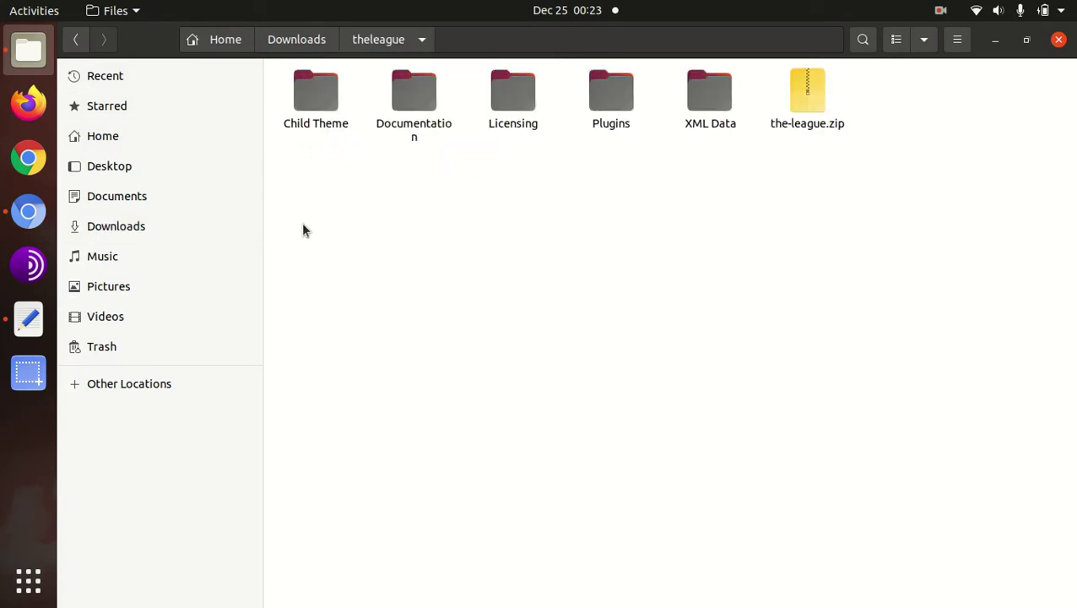
pyautogui.click(323, 126)
pyautogui.click(409, 102)
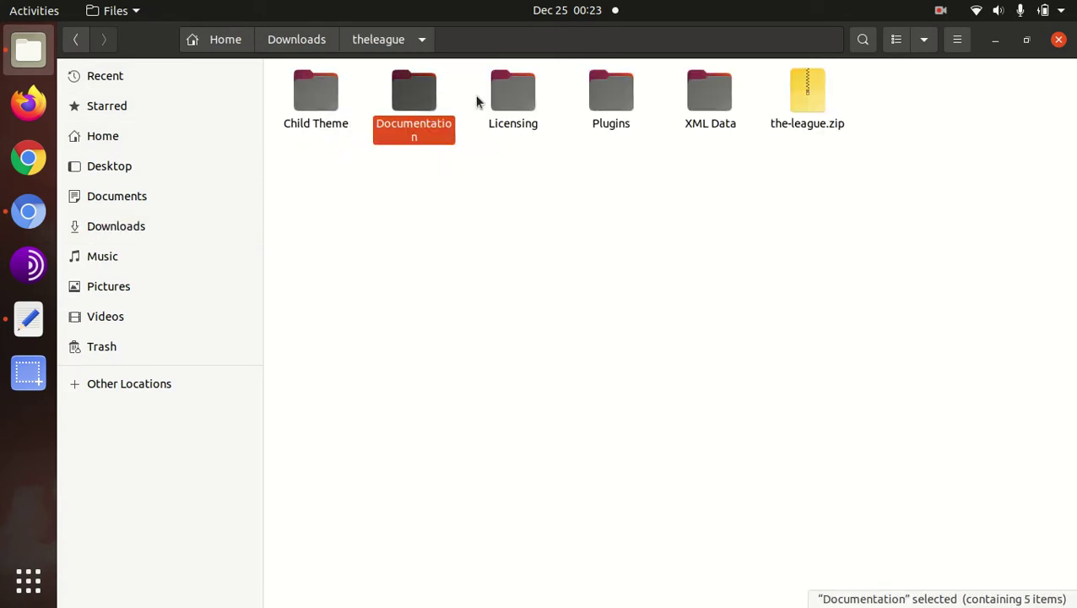
pyautogui.click(508, 100)
pyautogui.doubleClick(609, 95)
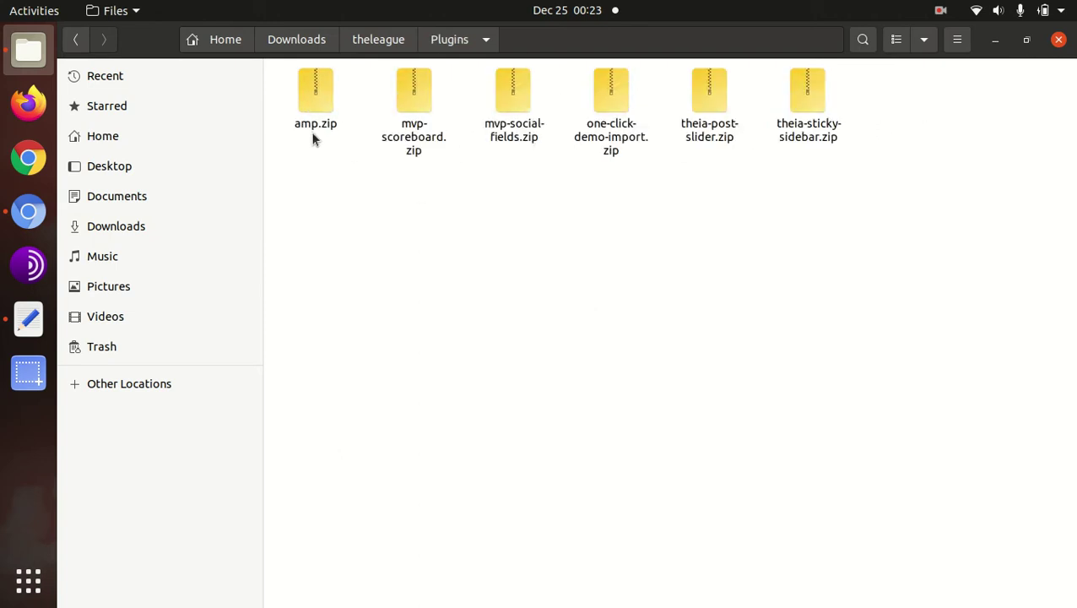
pyautogui.click(376, 43)
pyautogui.click(581, 226)
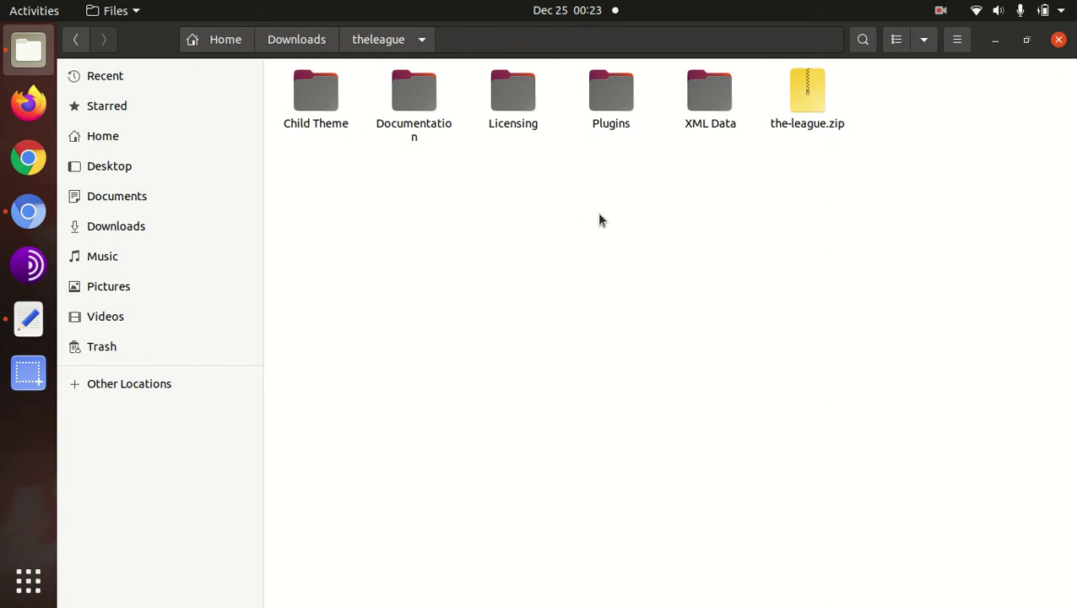
# Look inside the XML Data folder and return to theleague to point out the-league.zip
pyautogui.doubleClick(709, 105)
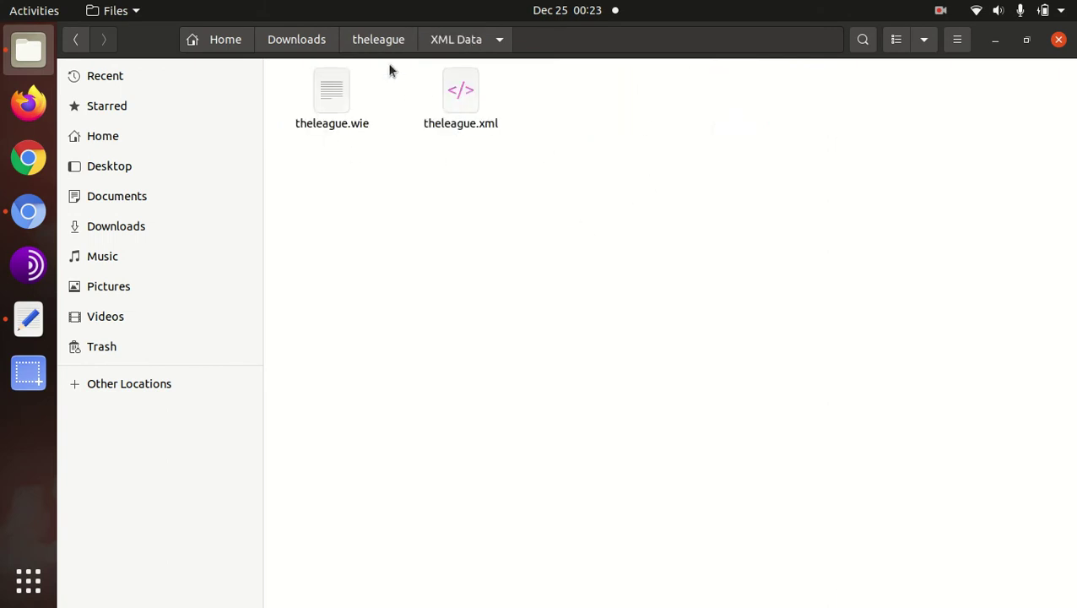
pyautogui.click(378, 39)
pyautogui.click(795, 103)
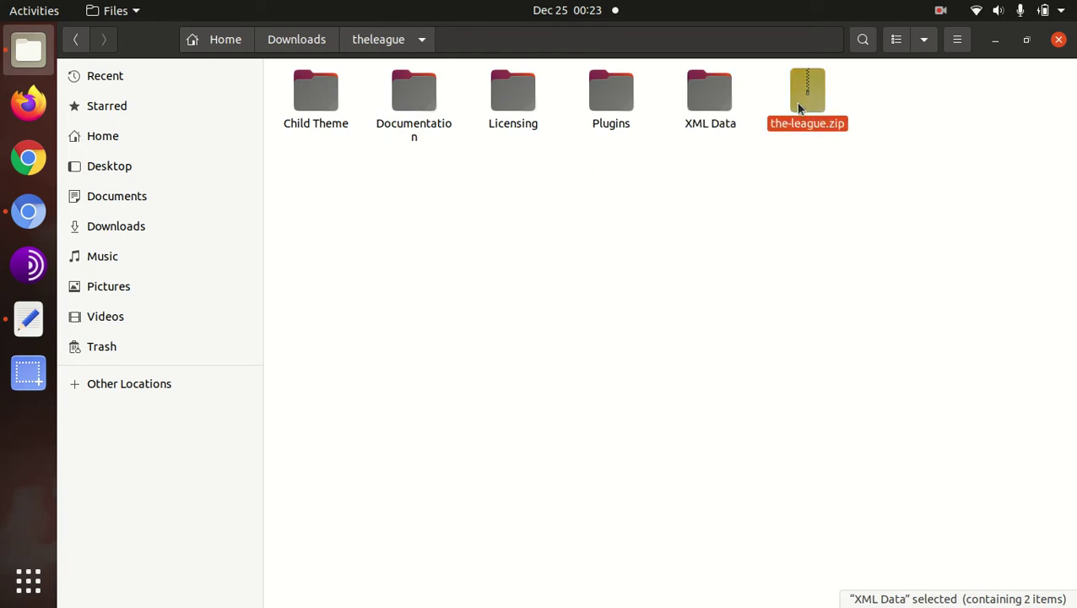
# Switch back to Chromium and open the WordPress site's theme upload form for adding a new theme
pyautogui.click(26, 214)
pyautogui.moveTo(122, 123)
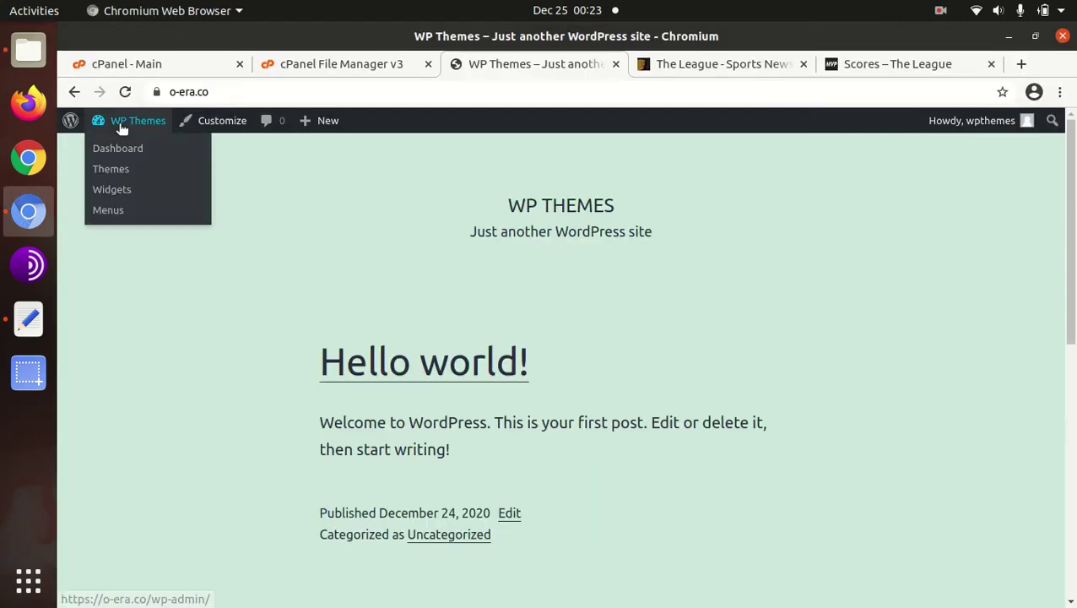
pyautogui.click(111, 171)
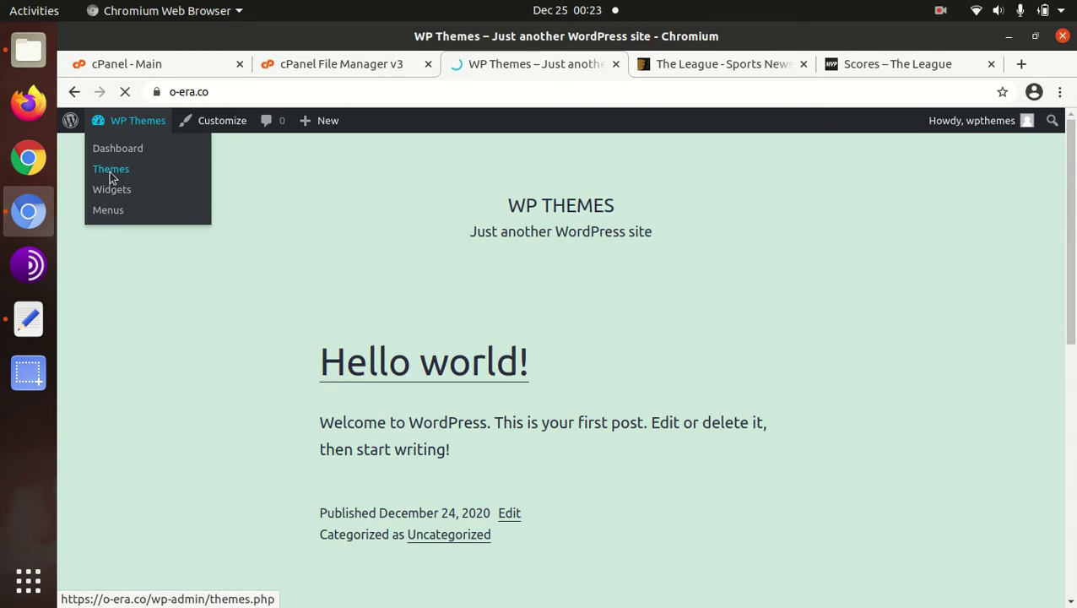
pyautogui.scroll(-1, 111, 175)
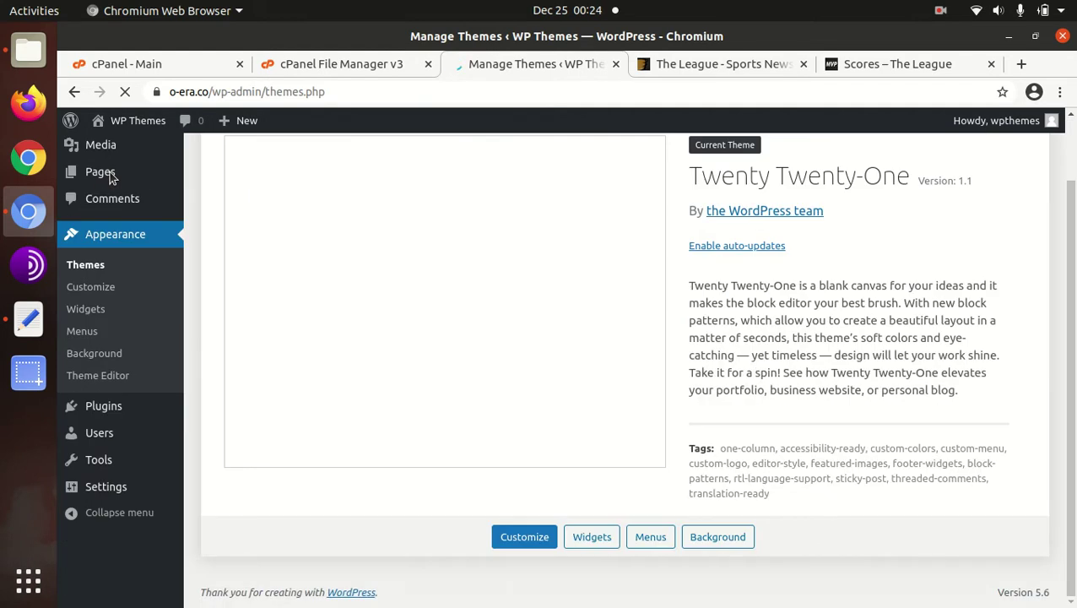
pyautogui.scroll(1, 301, 280)
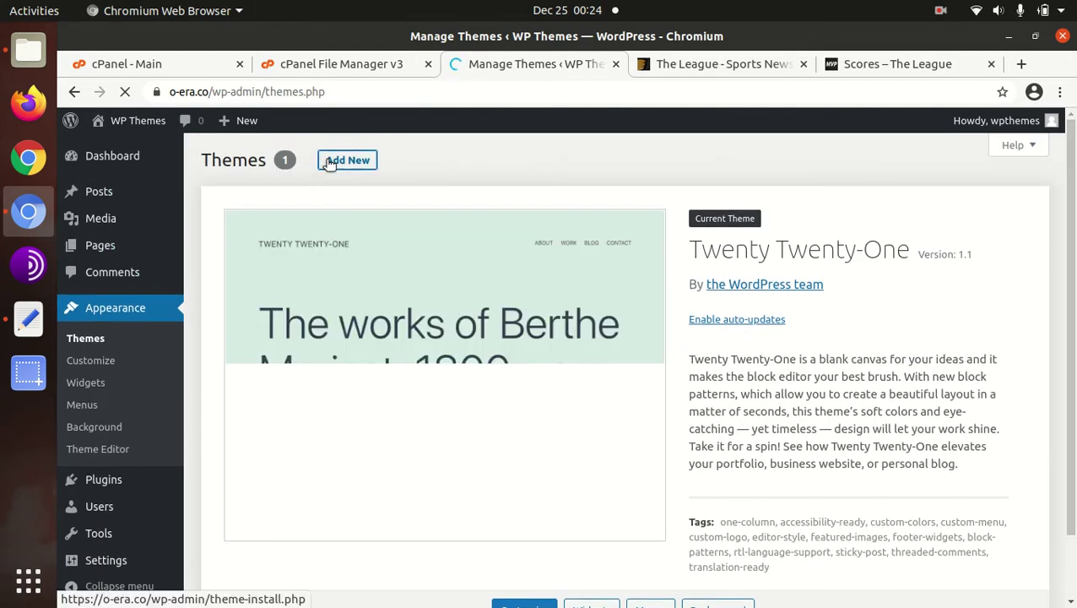
pyautogui.click(330, 162)
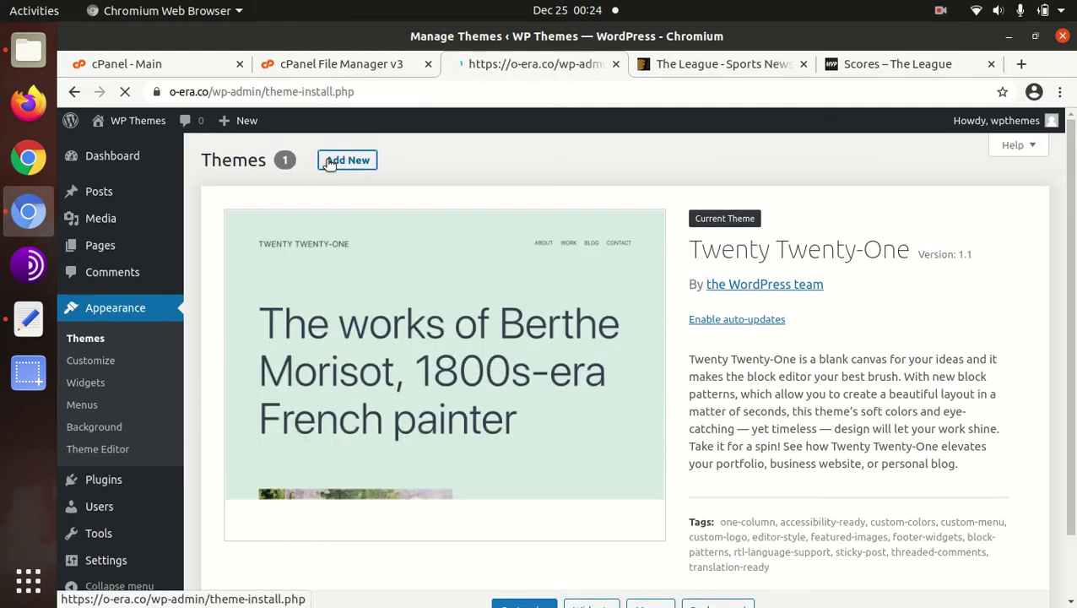
pyautogui.click(326, 162)
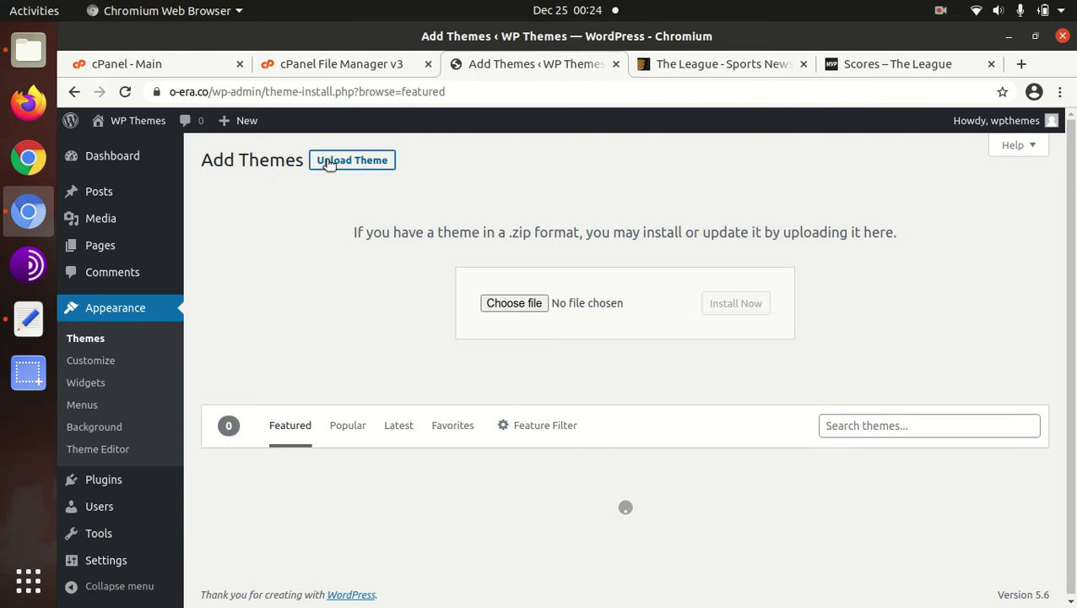
pyautogui.click(509, 306)
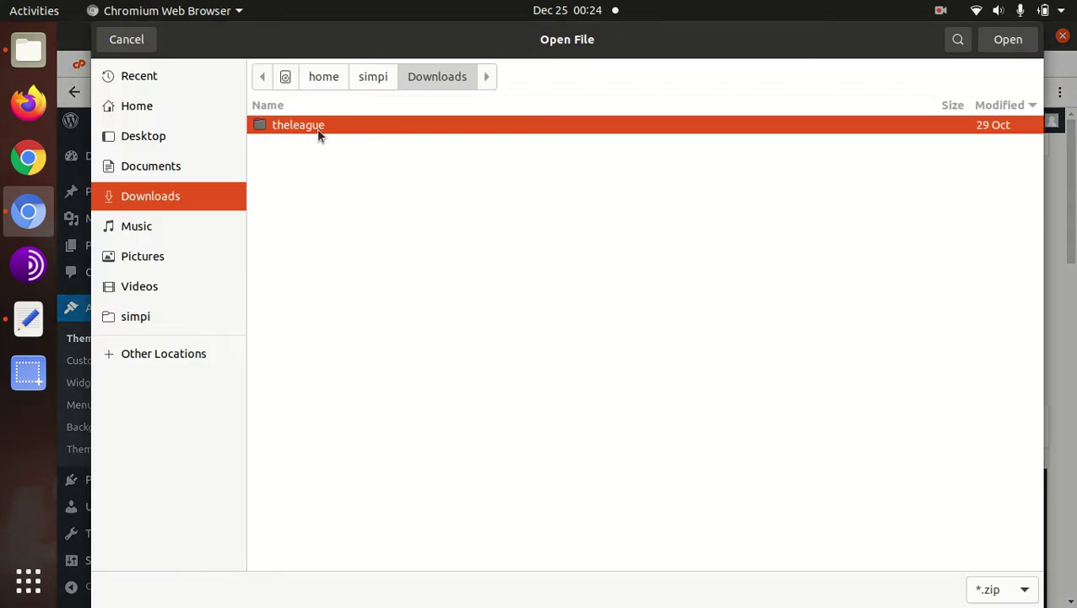
pyautogui.doubleClick(319, 128)
pyautogui.click(284, 218)
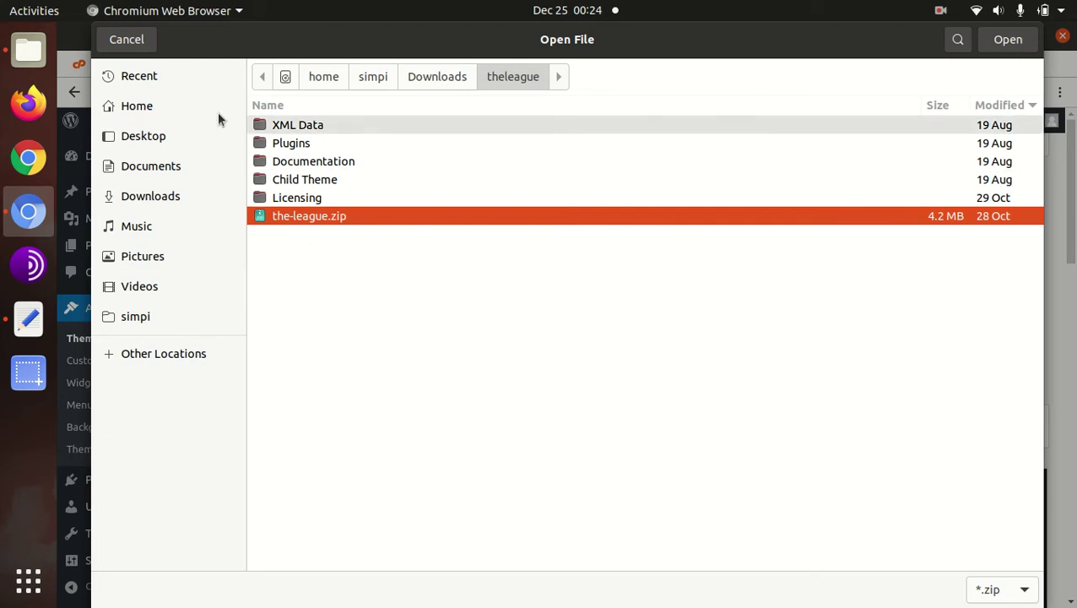
pyautogui.click(135, 41)
# Upload the-league.zip from the theleague folder to o-era.co/wp-content/themes with cPanel File Manager and return to that directory
pyautogui.click(279, 64)
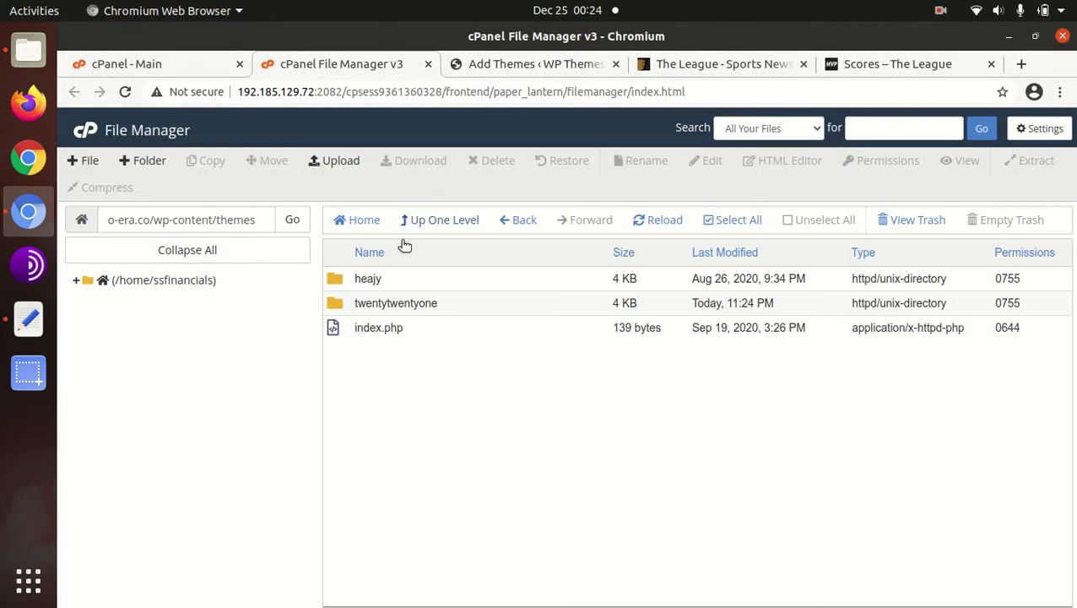
pyautogui.click(642, 224)
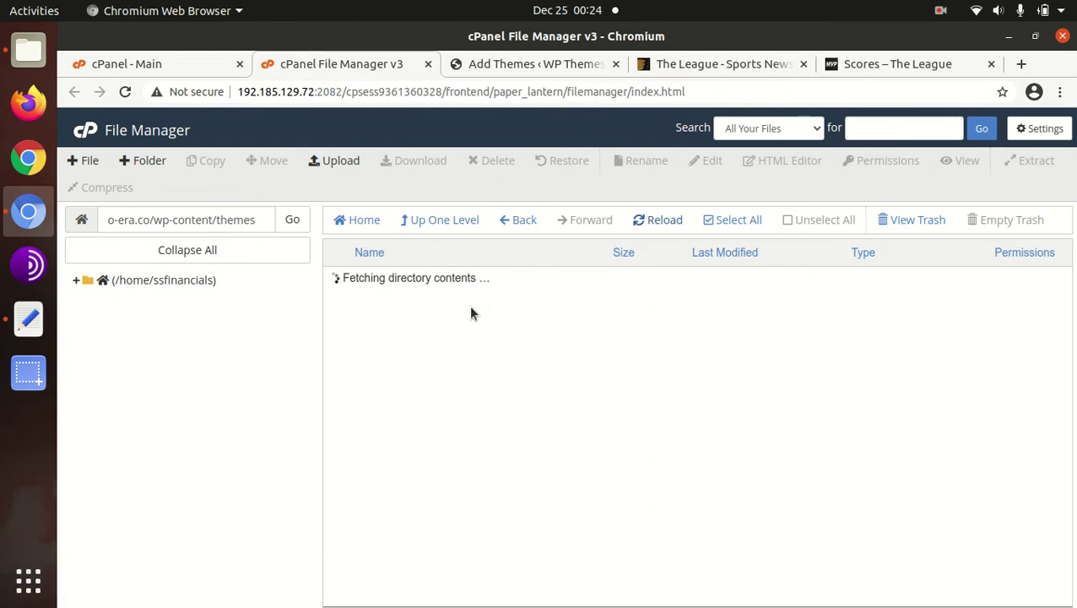
pyautogui.click(334, 160)
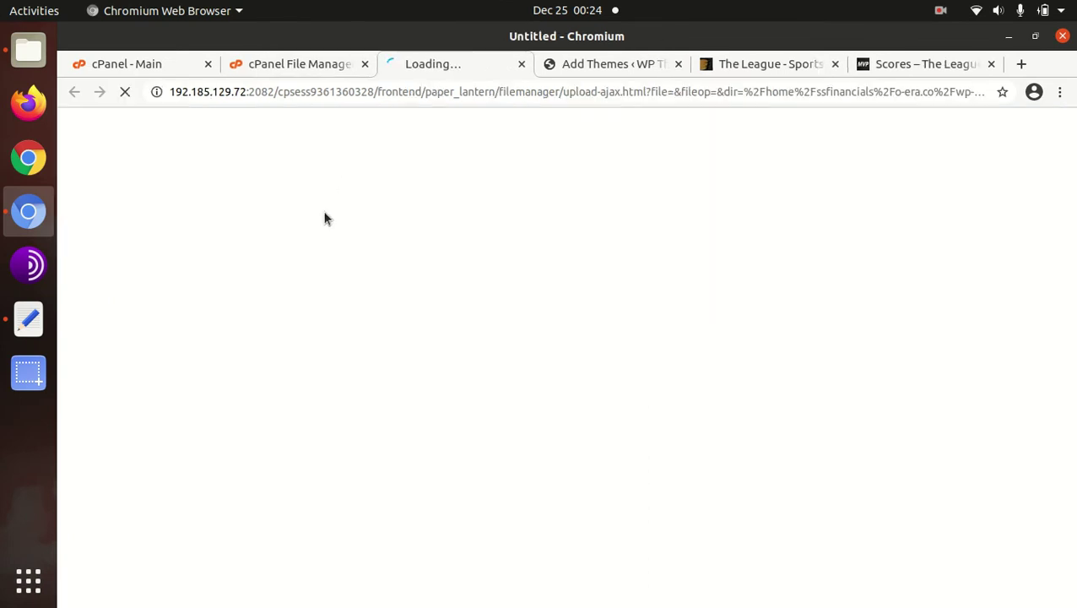
pyautogui.click(559, 384)
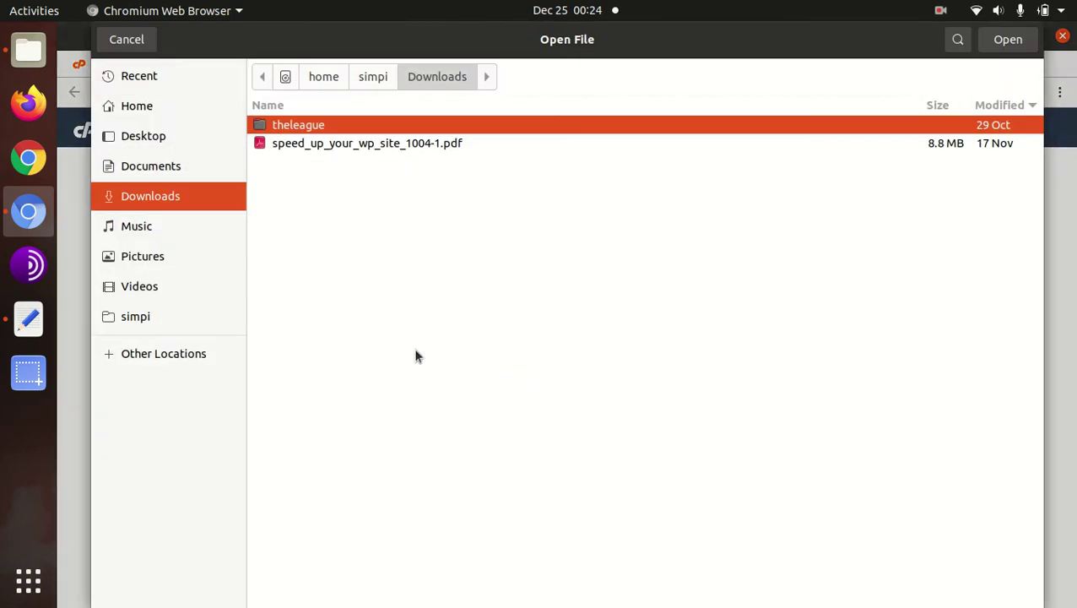
pyautogui.doubleClick(314, 127)
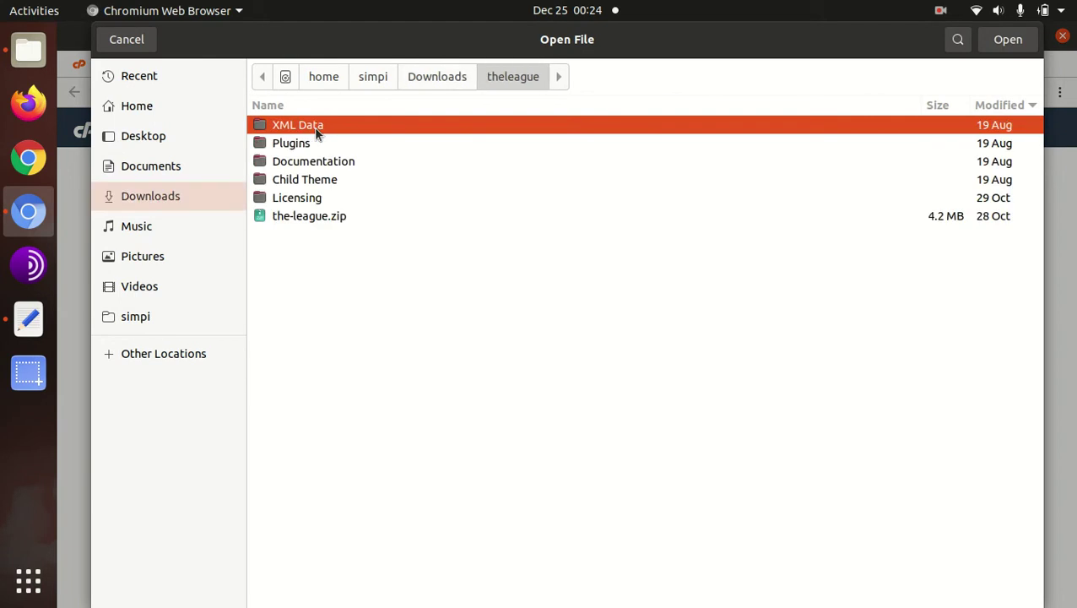
pyautogui.click(325, 221)
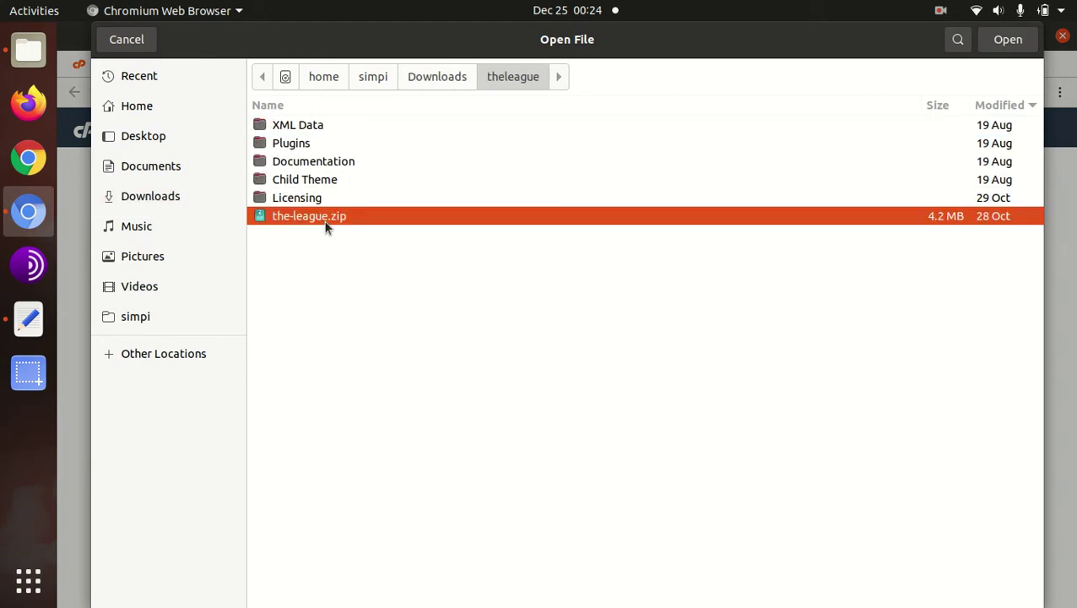
pyautogui.click(1006, 40)
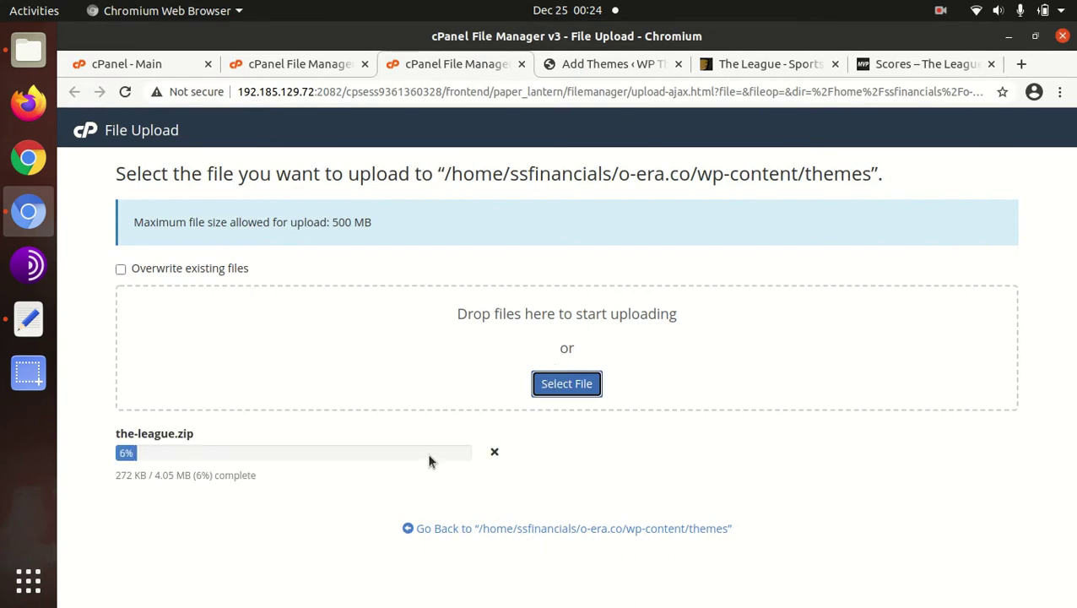
pyautogui.tripleClick(155, 475)
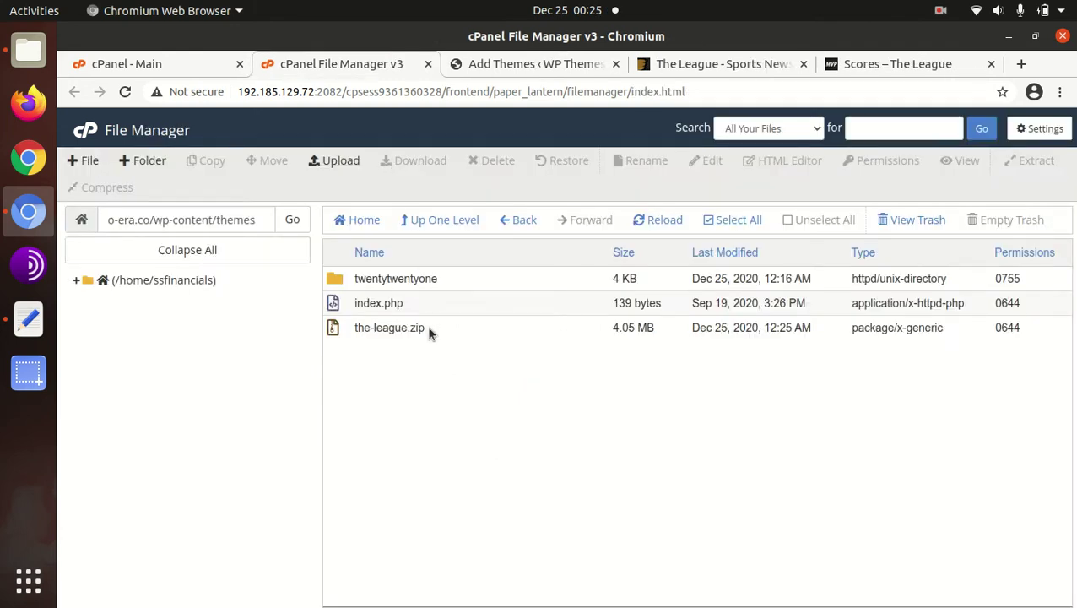
# Extract the-league.zip within the o-era.co/wp-content/themes directory and reload the file listing
pyautogui.click(428, 330)
pyautogui.rightClick(429, 331)
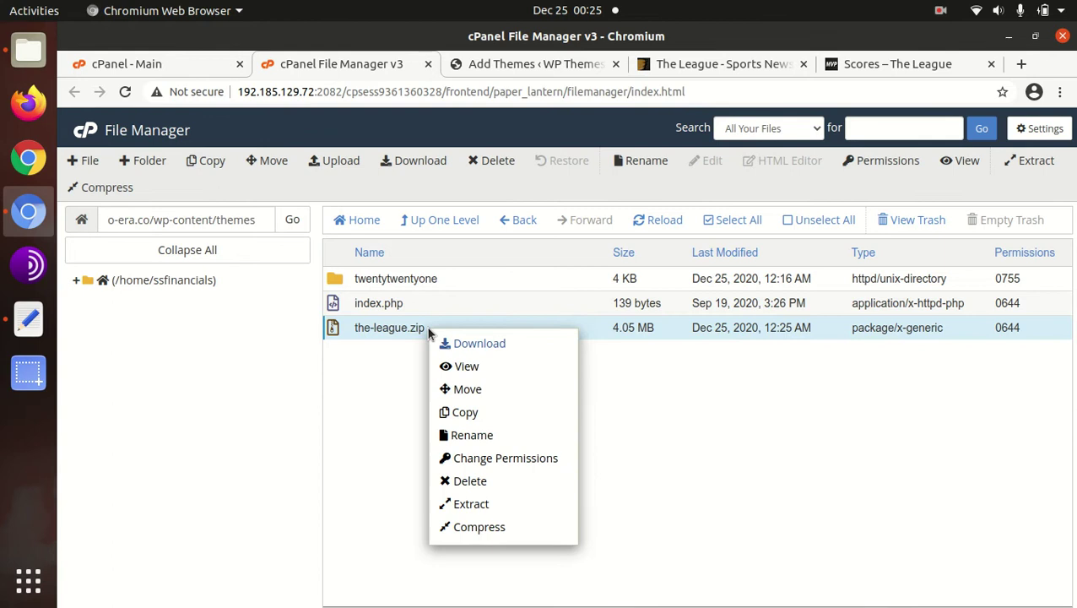
pyautogui.click(469, 504)
pyautogui.click(679, 437)
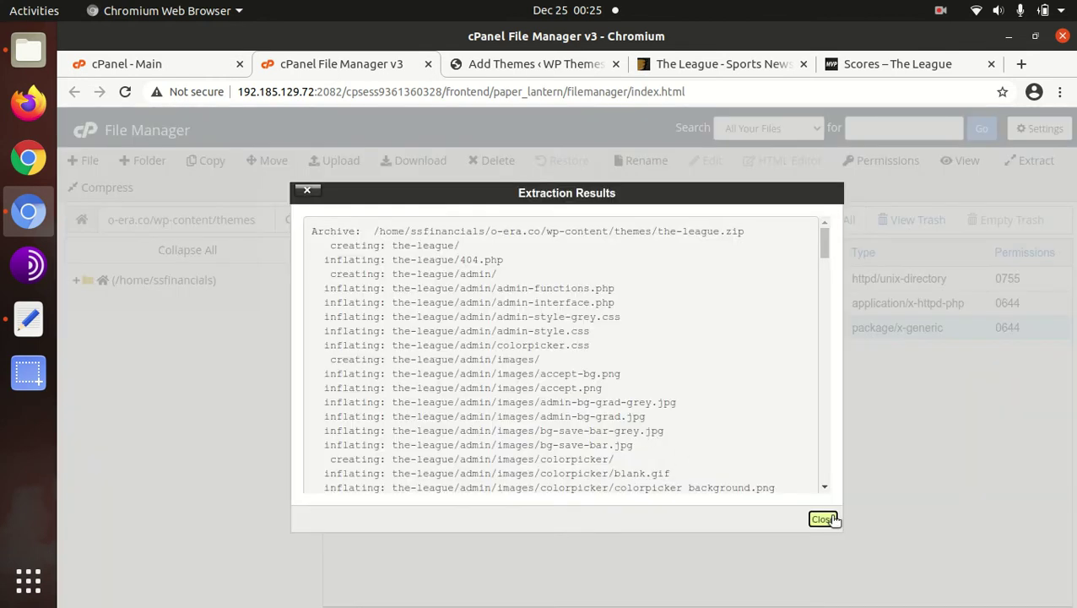
pyautogui.click(822, 519)
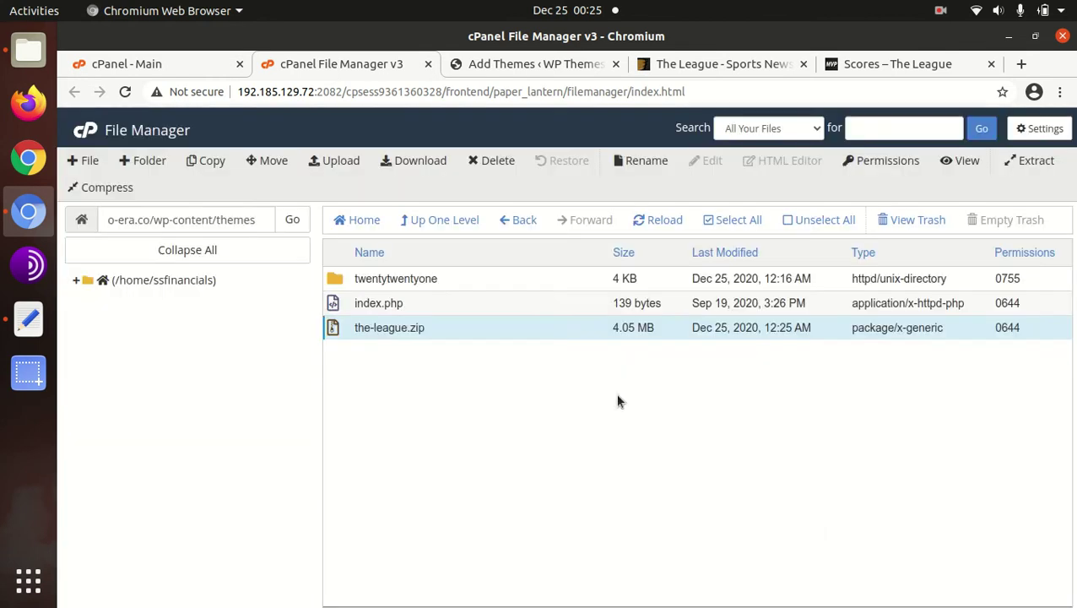
pyautogui.click(643, 223)
# Open the extracted the-league folder, look through its files and go back up to the themes directory
pyautogui.doubleClick(417, 280)
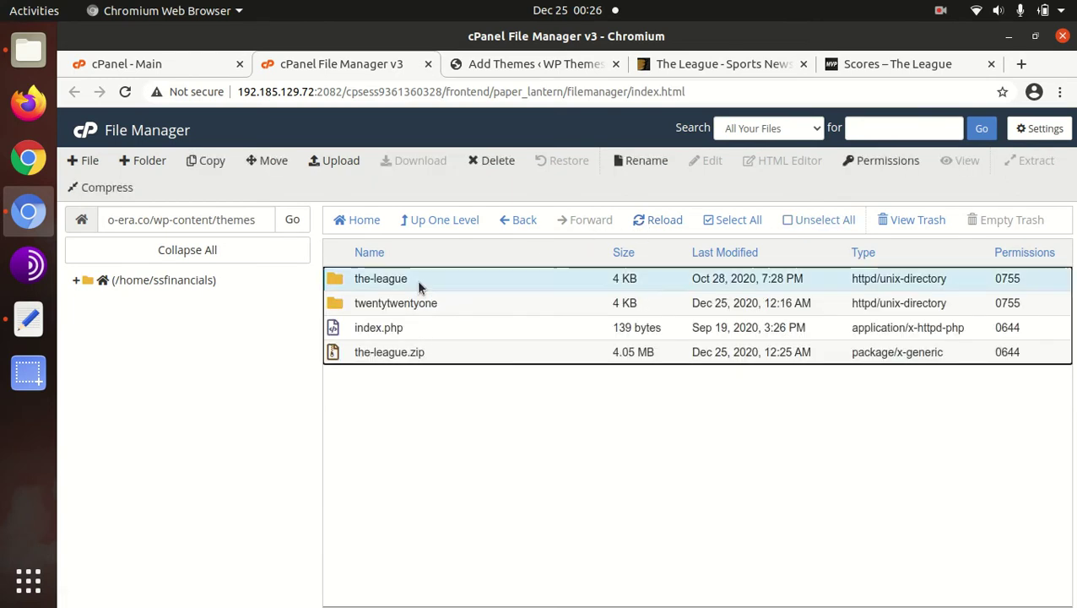
pyautogui.scroll(-2, 417, 289)
pyautogui.scroll(2, 417, 289)
pyautogui.scroll(-3, 431, 323)
pyautogui.scroll(3, 430, 323)
pyautogui.click(436, 222)
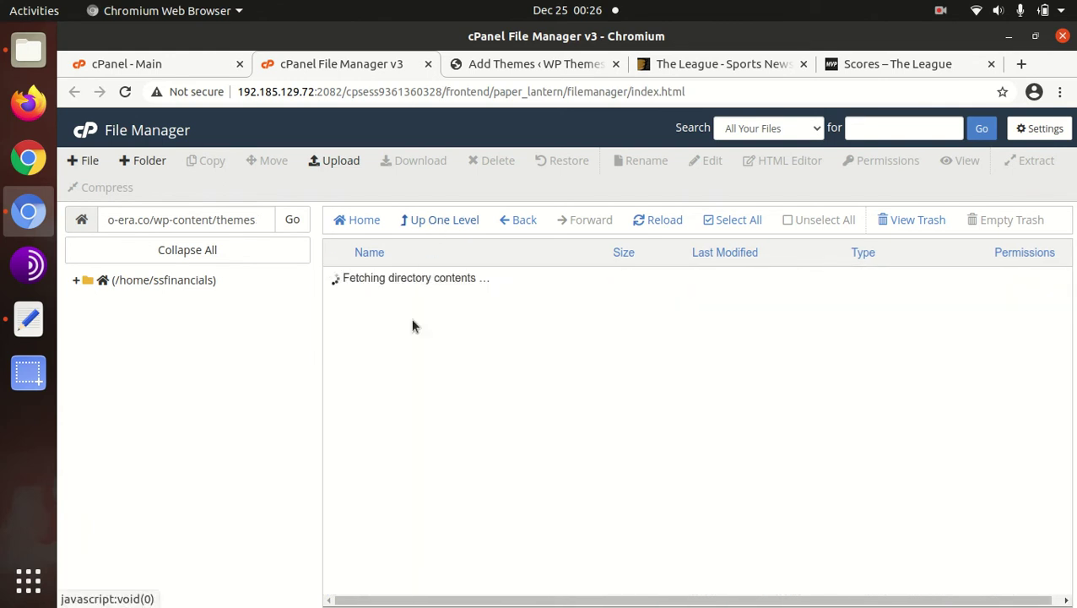
# Delete the-league.zip from the themes directory and confirm the deletion
pyautogui.click(452, 357)
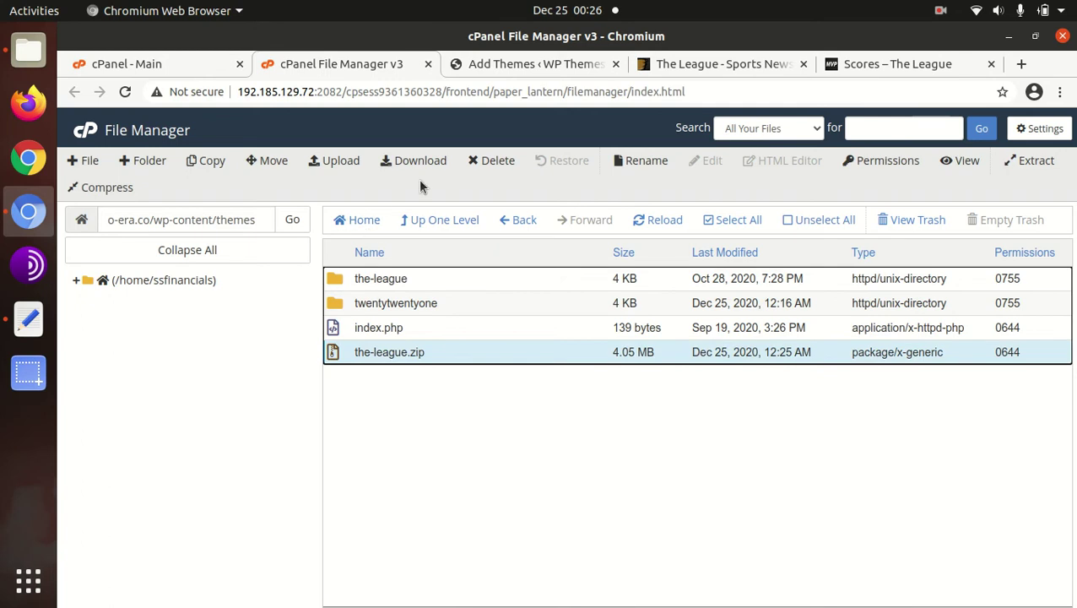
pyautogui.click(490, 161)
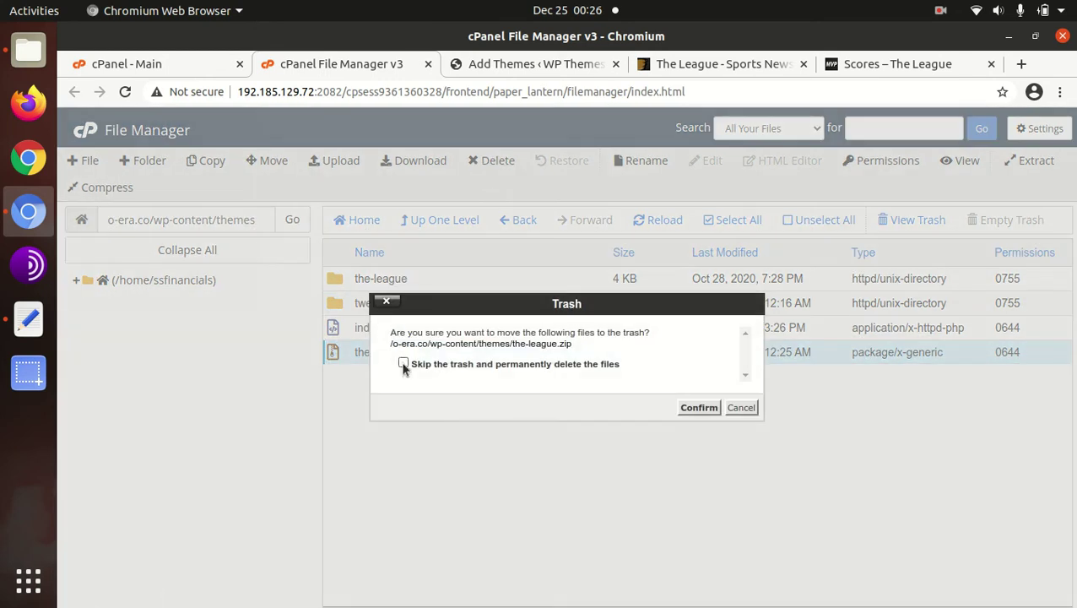
pyautogui.click(697, 408)
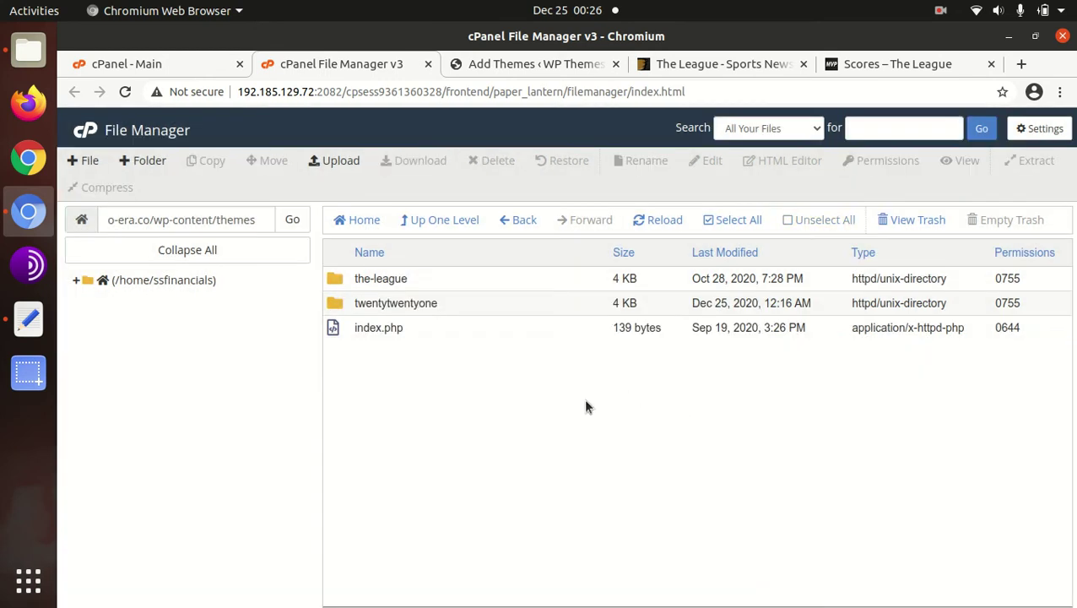
# Switch to the WordPress admin tab, review The League's details among the installed themes and activate the theme
pyautogui.click(512, 68)
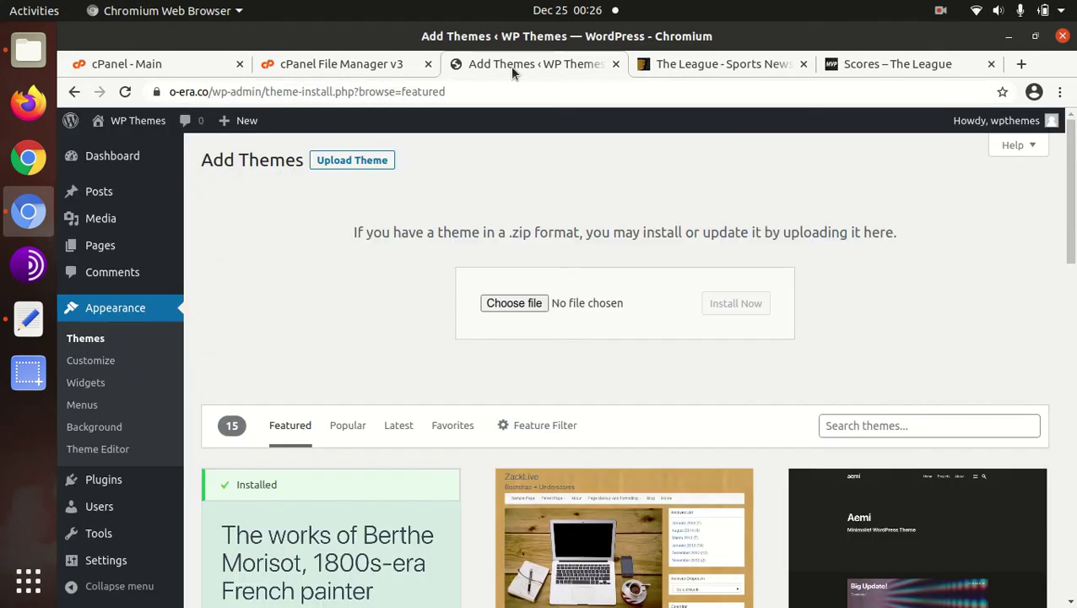
pyautogui.click(100, 343)
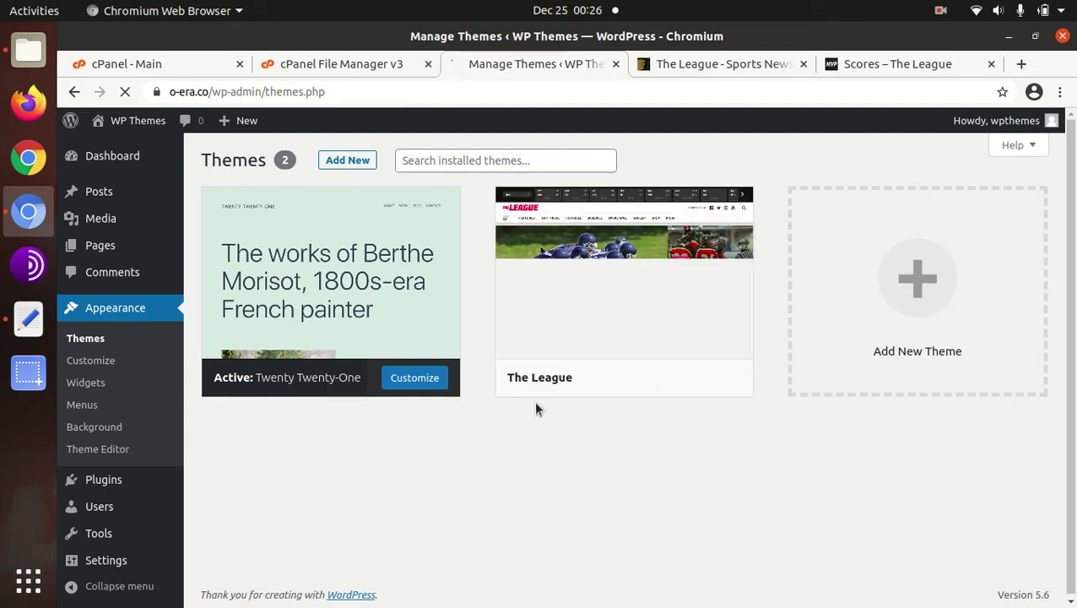
pyautogui.click(603, 283)
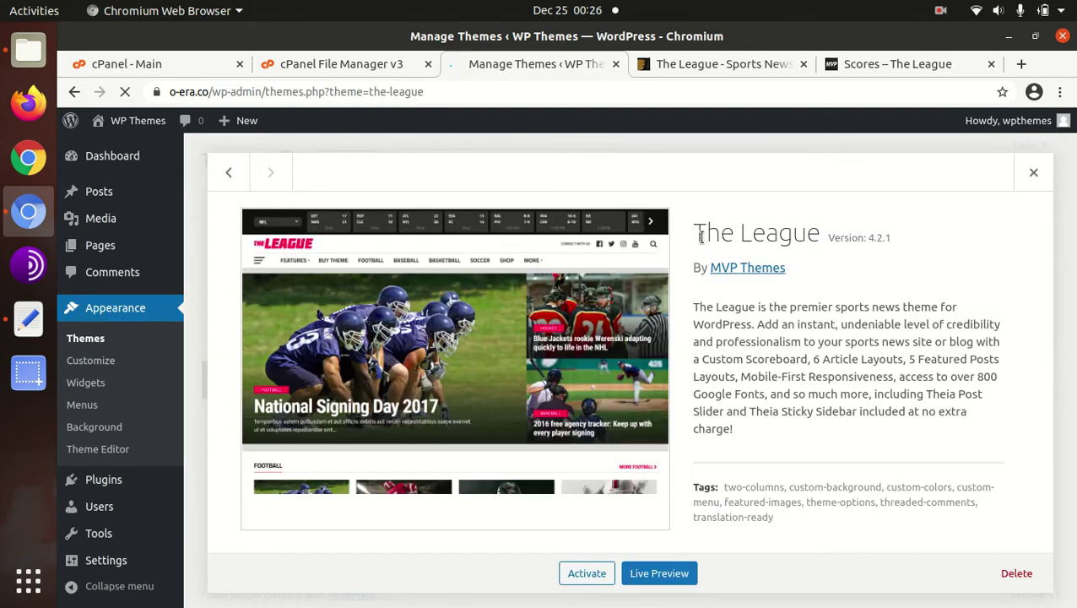
pyautogui.moveTo(706, 233); pyautogui.dragTo(895, 241)
pyautogui.click(830, 247)
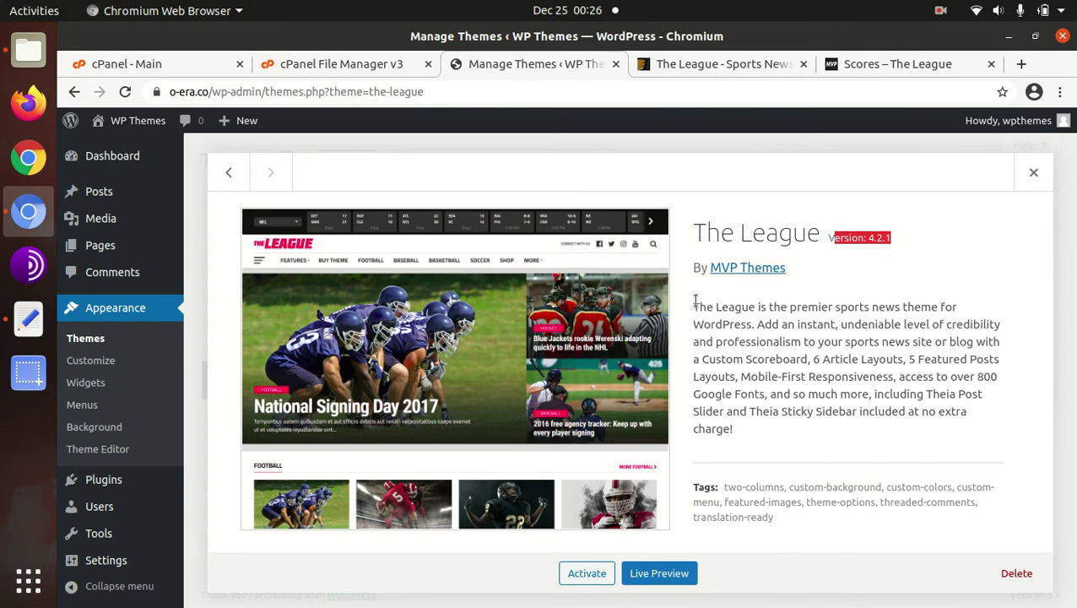
pyautogui.moveTo(694, 306); pyautogui.dragTo(940, 311)
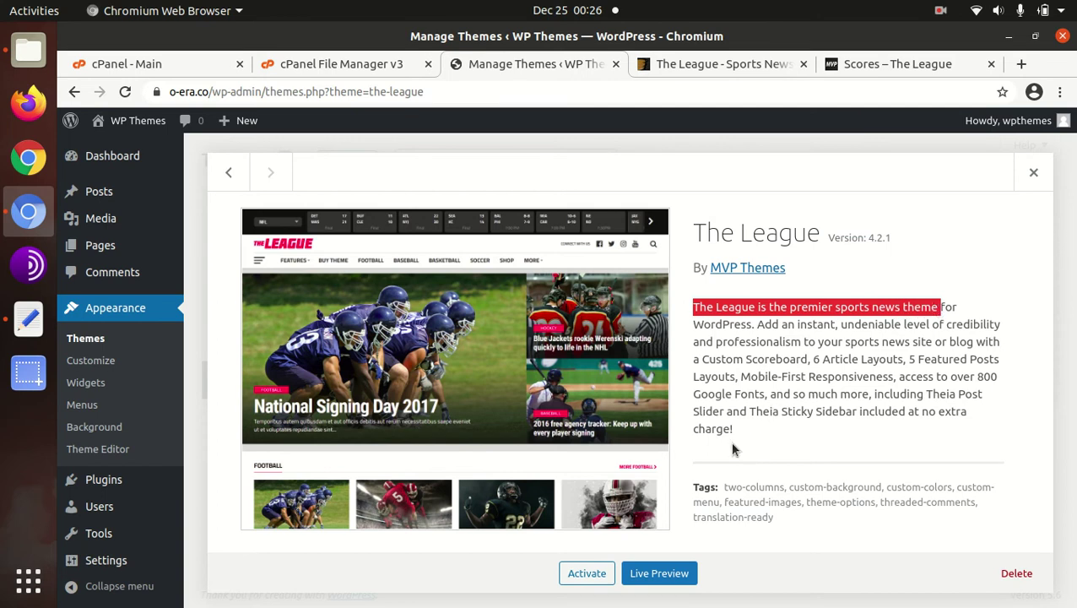
pyautogui.click(585, 572)
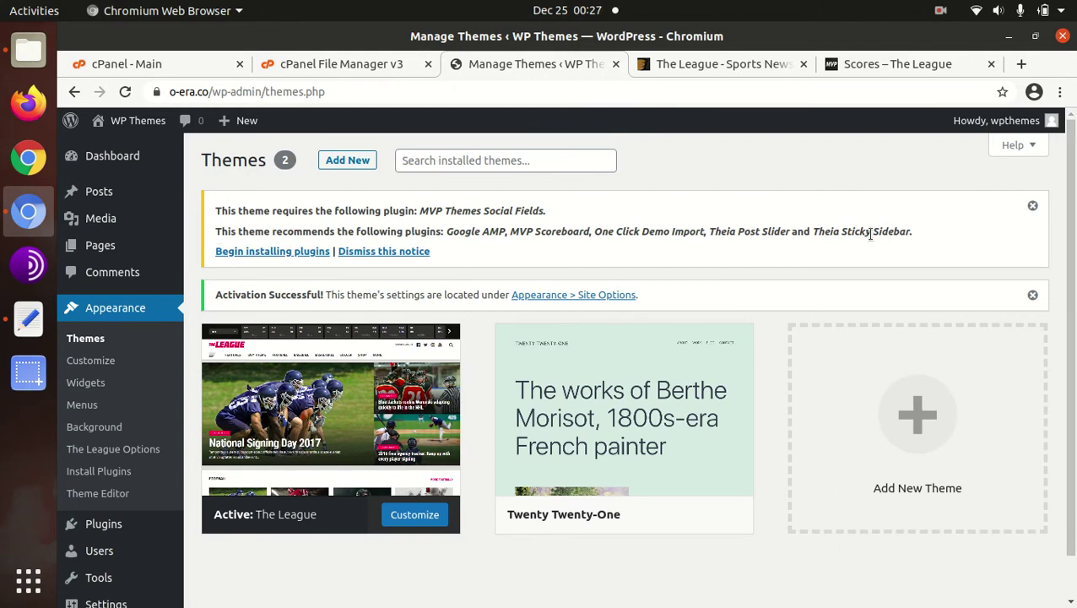
# Begin installing the theme's plugins and bulk-install all the required and recommended ones listed
pyautogui.click(244, 251)
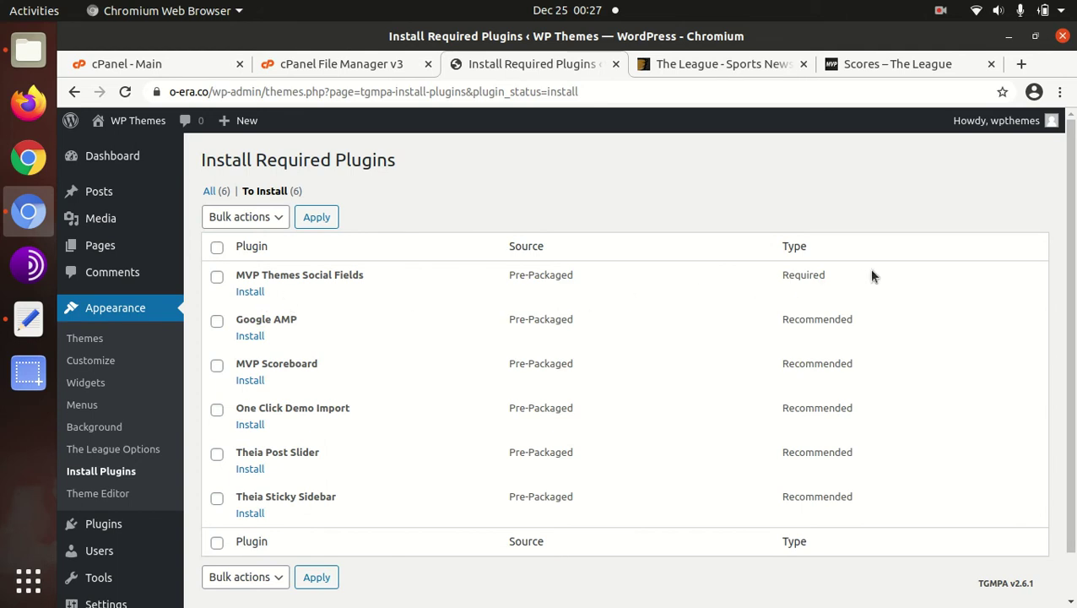
pyautogui.moveTo(872, 275); pyautogui.dragTo(783, 278)
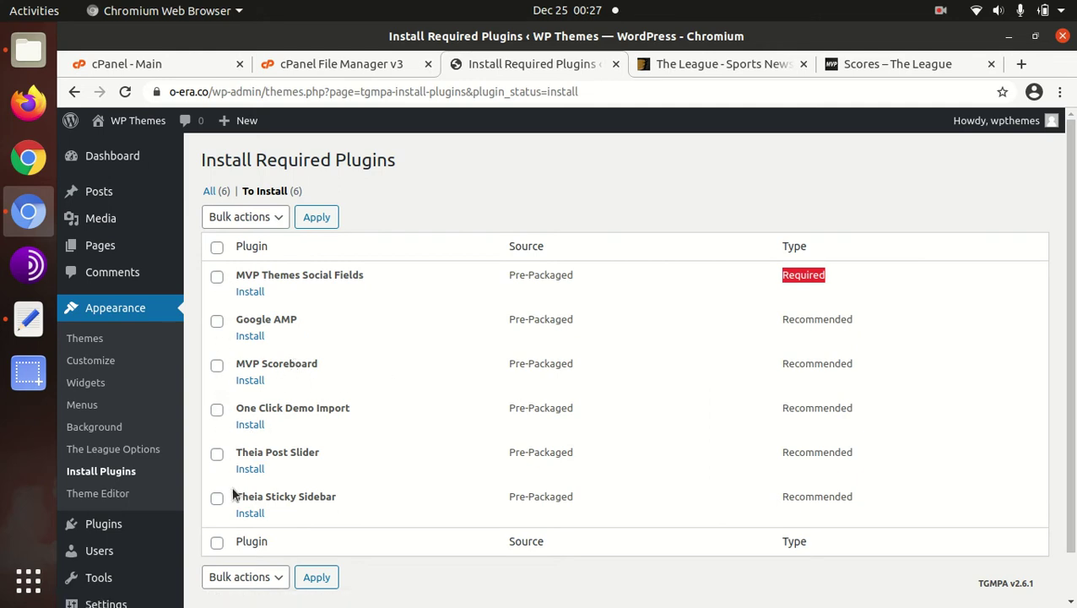
pyautogui.click(218, 248)
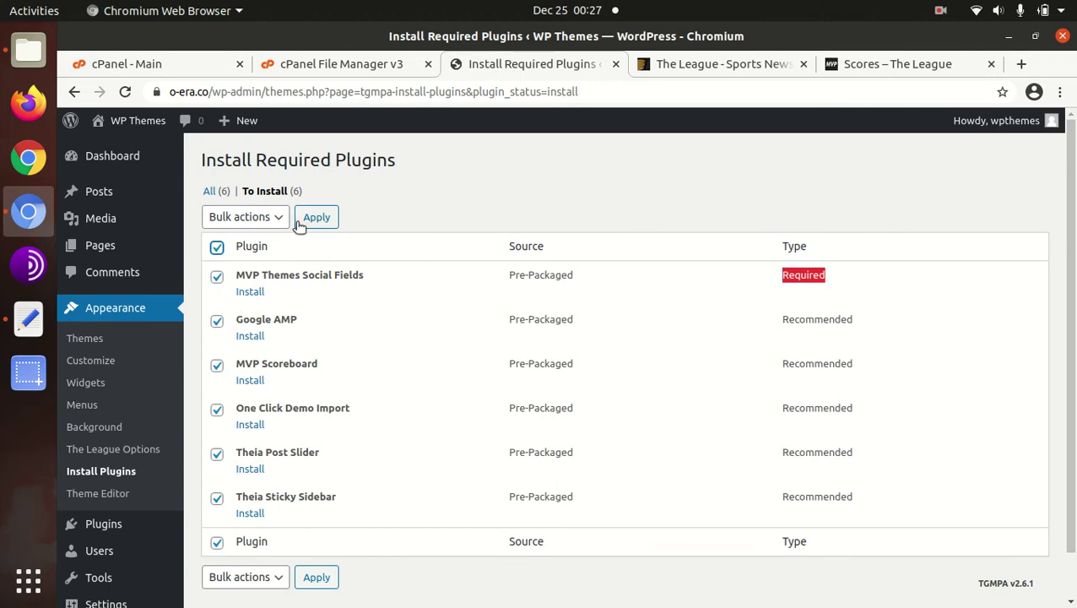
pyautogui.click(266, 219)
pyautogui.click(270, 247)
pyautogui.click(334, 221)
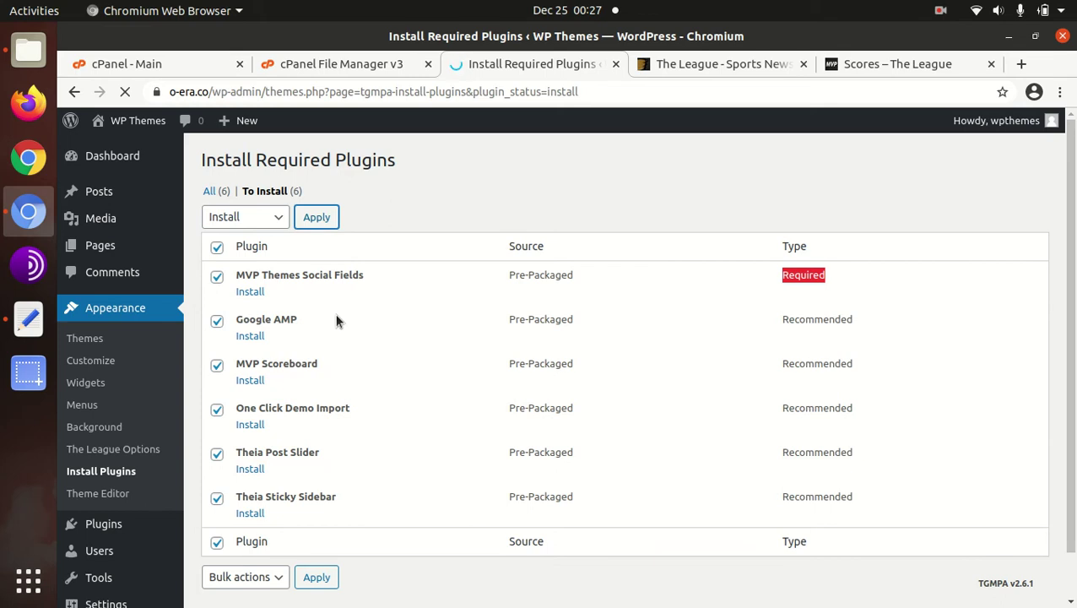
pyautogui.scroll(-4, 335, 313)
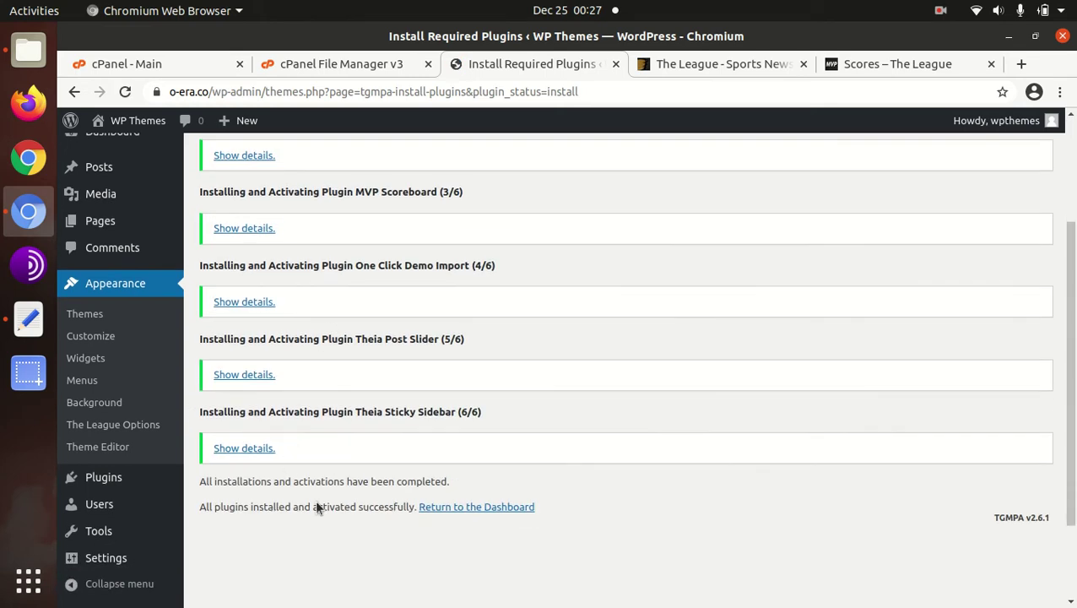
# Return to the WordPress Dashboard and look through the list of installed plugins
pyautogui.click(486, 507)
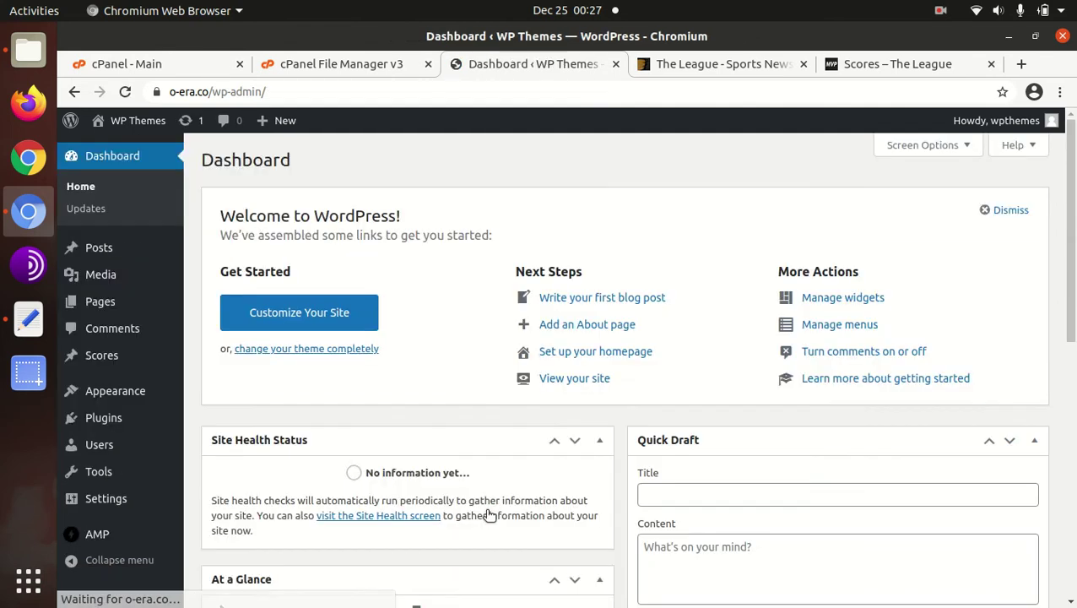
pyautogui.scroll(-5, 312, 431)
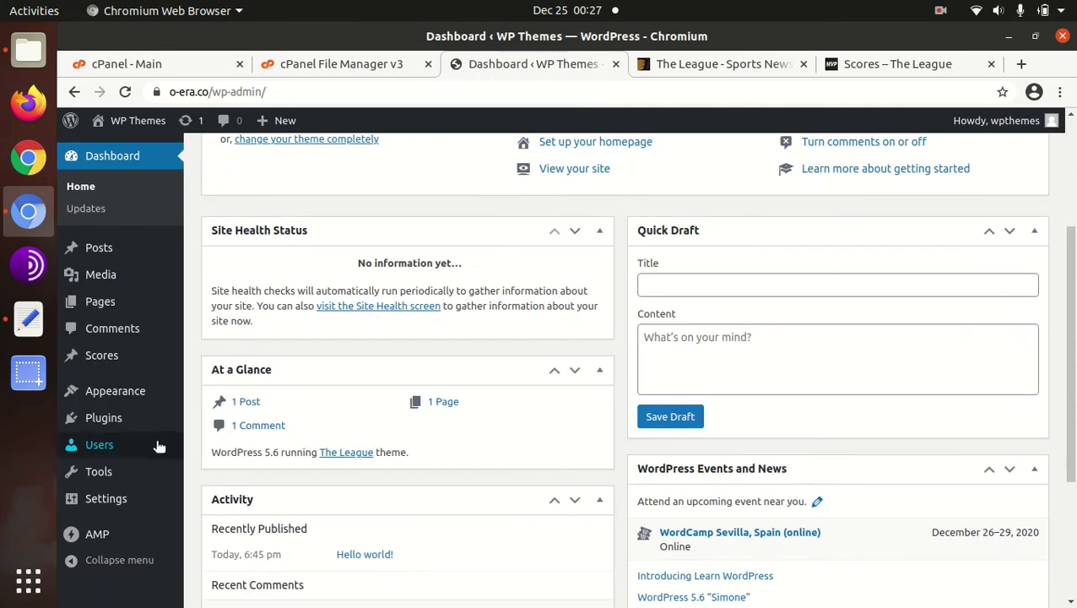
pyautogui.moveTo(135, 425)
pyautogui.click(224, 420)
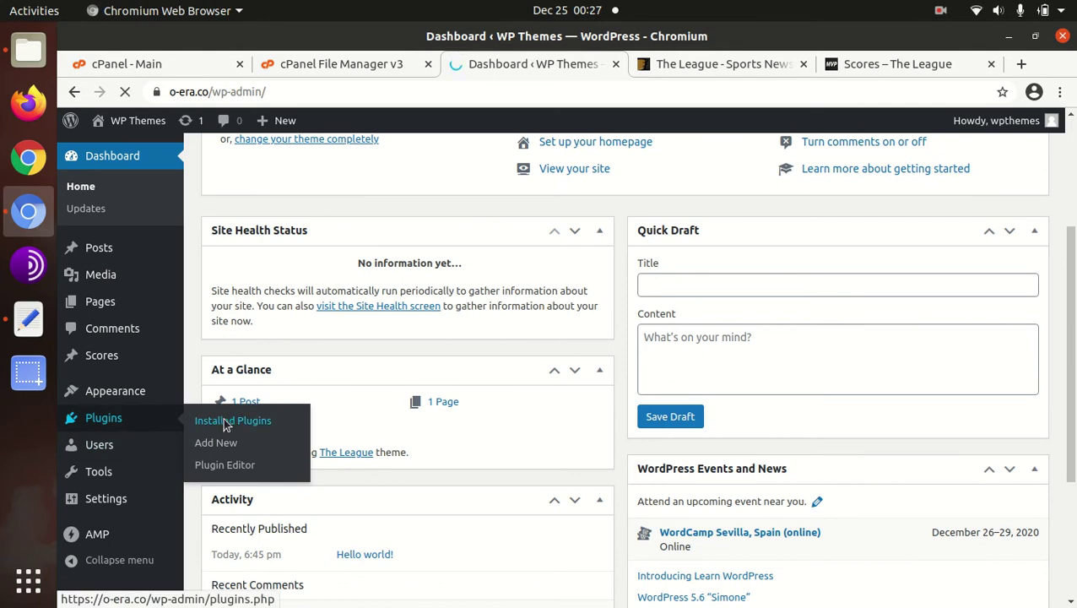
pyautogui.scroll(-3, 258, 360)
pyautogui.scroll(3, 234, 418)
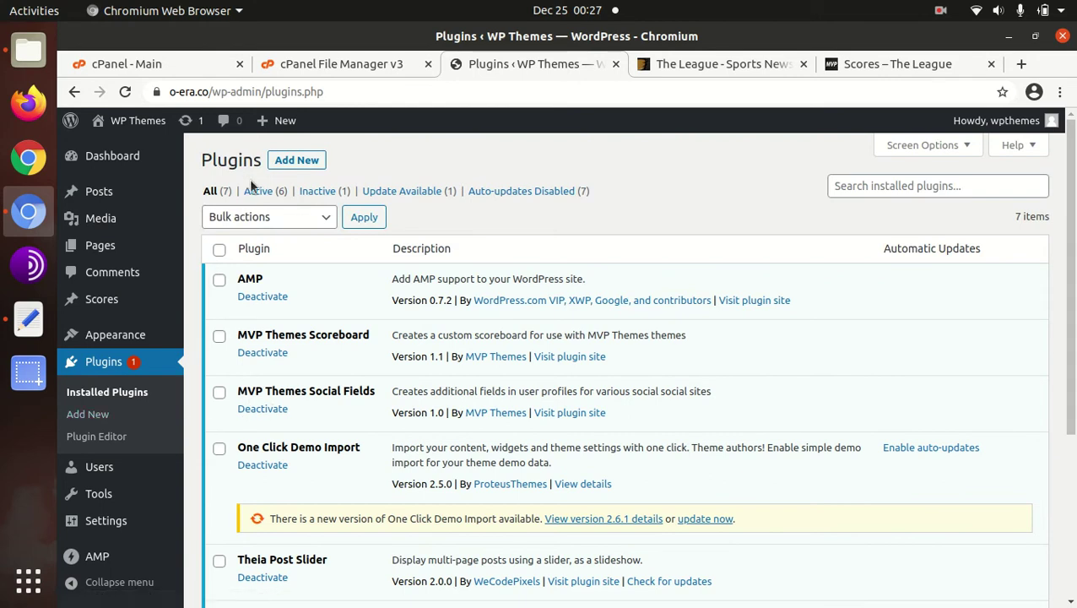
# Open the live o-era.co site in a new tab and examine its homepage and fly-out menu
pyautogui.moveTo(142, 129)
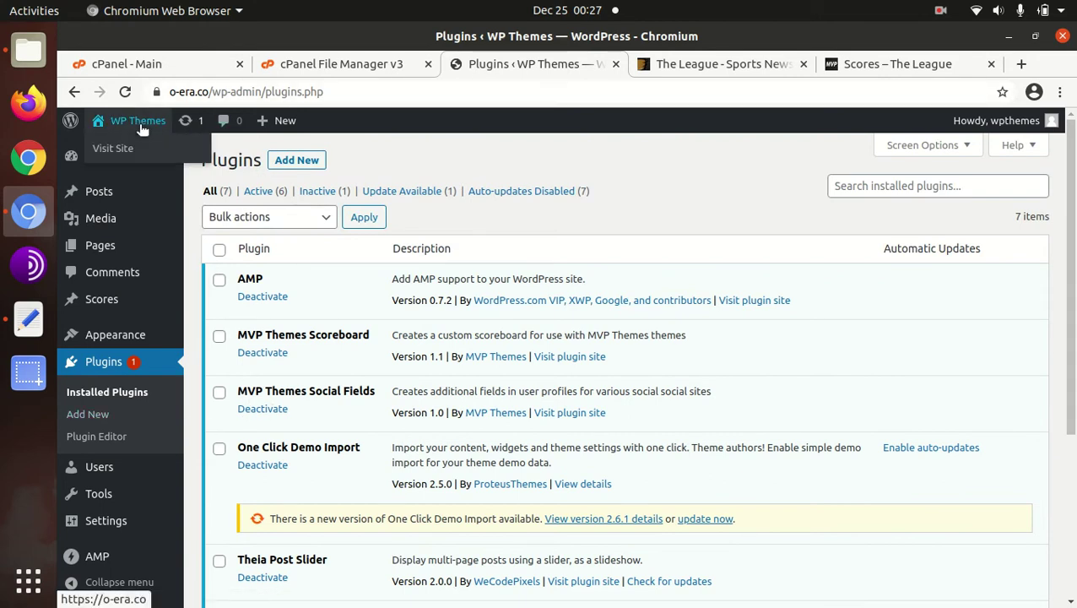
pyautogui.middleClick(116, 149)
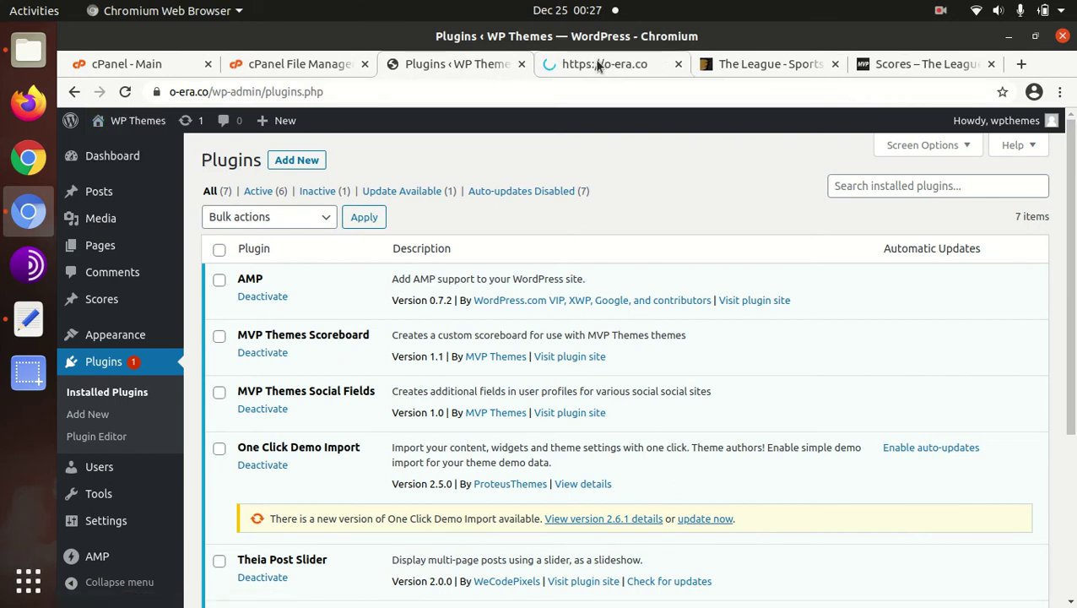
pyautogui.click(606, 63)
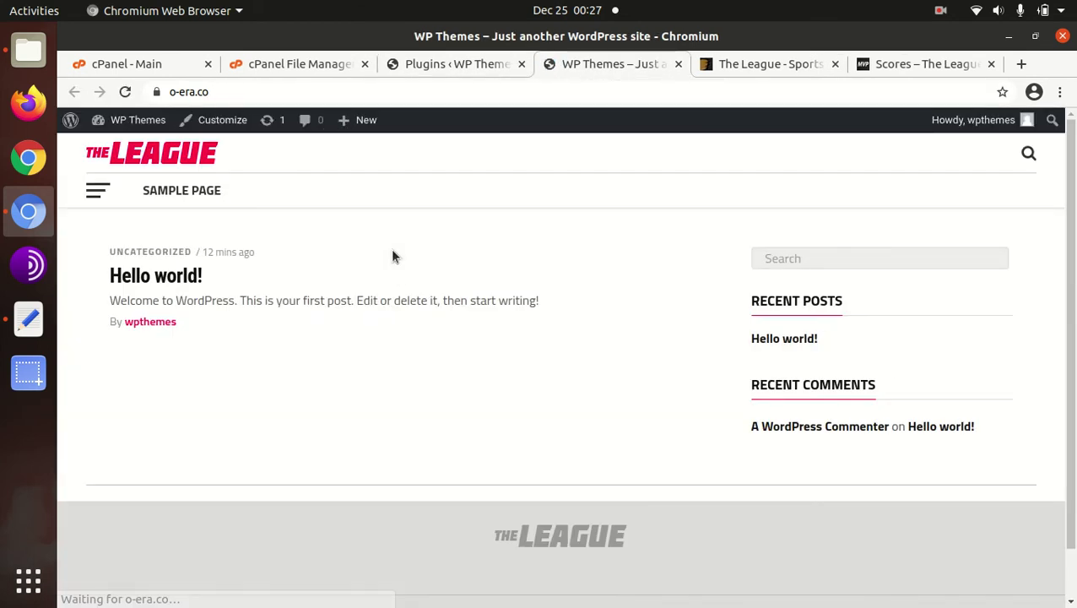
pyautogui.click(98, 191)
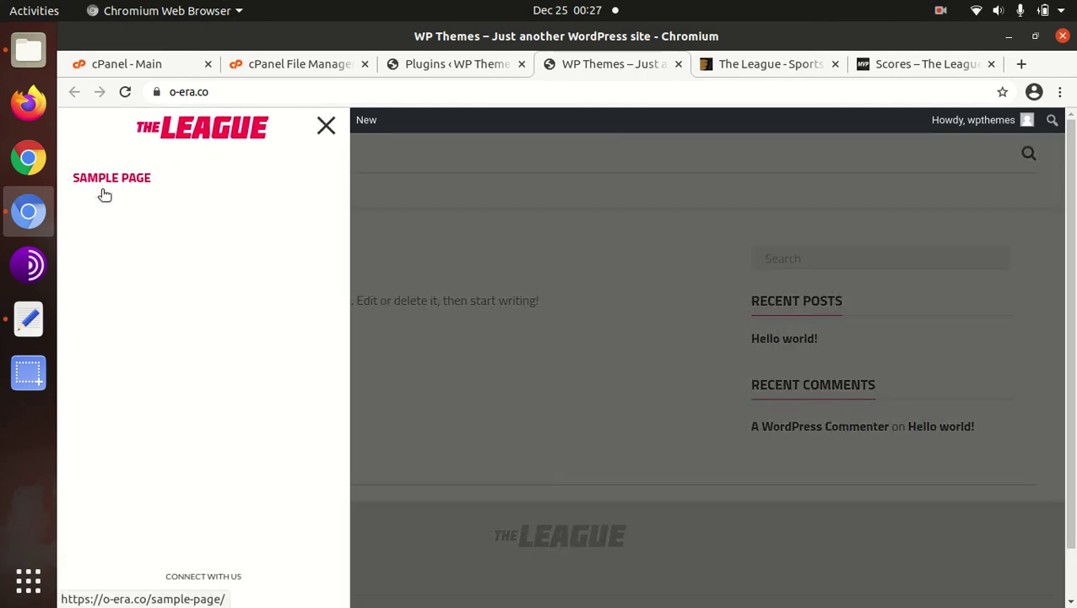
pyautogui.click(326, 129)
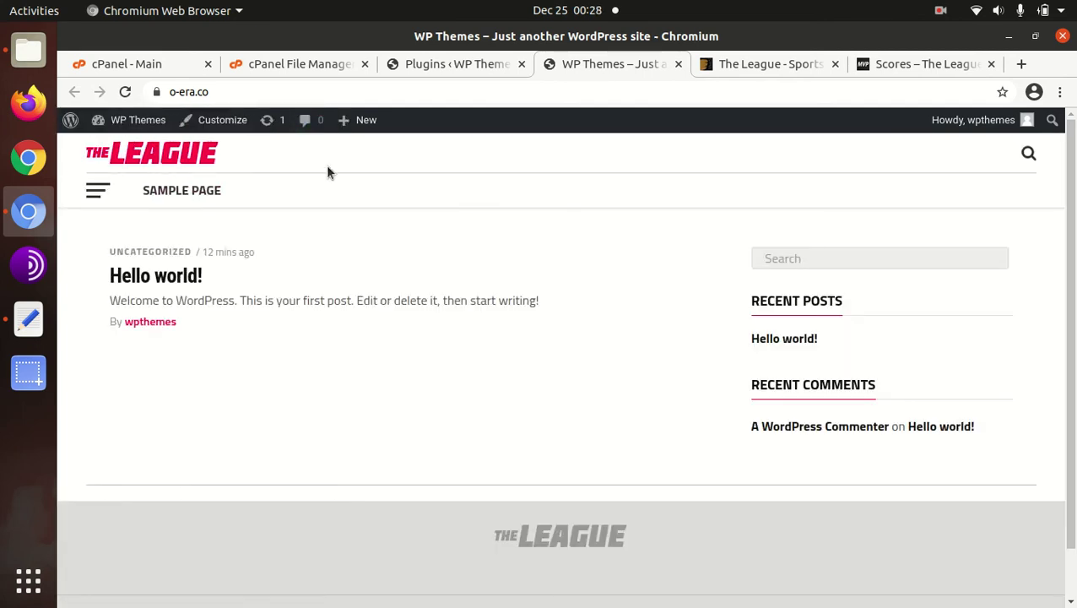
pyautogui.scroll(-2, 697, 283)
pyautogui.scroll(2, 684, 313)
# Switch back to the Plugins tab, look over the One Click Demo Import entry and open the theme's Import Demo Data page
pyautogui.click(445, 63)
pyautogui.scroll(-2, 445, 375)
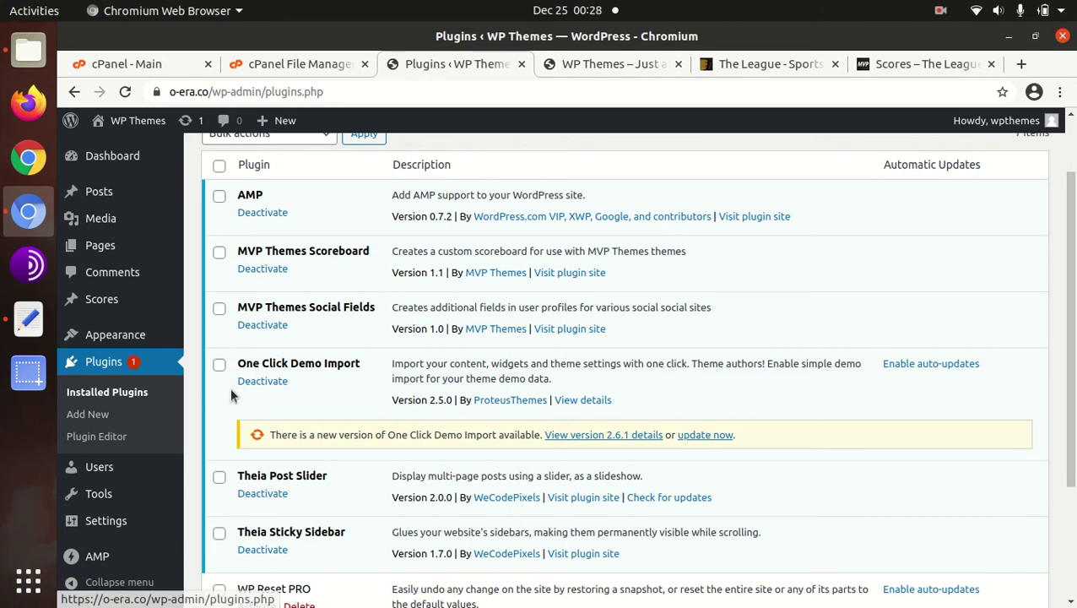
pyautogui.scroll(-3, 128, 441)
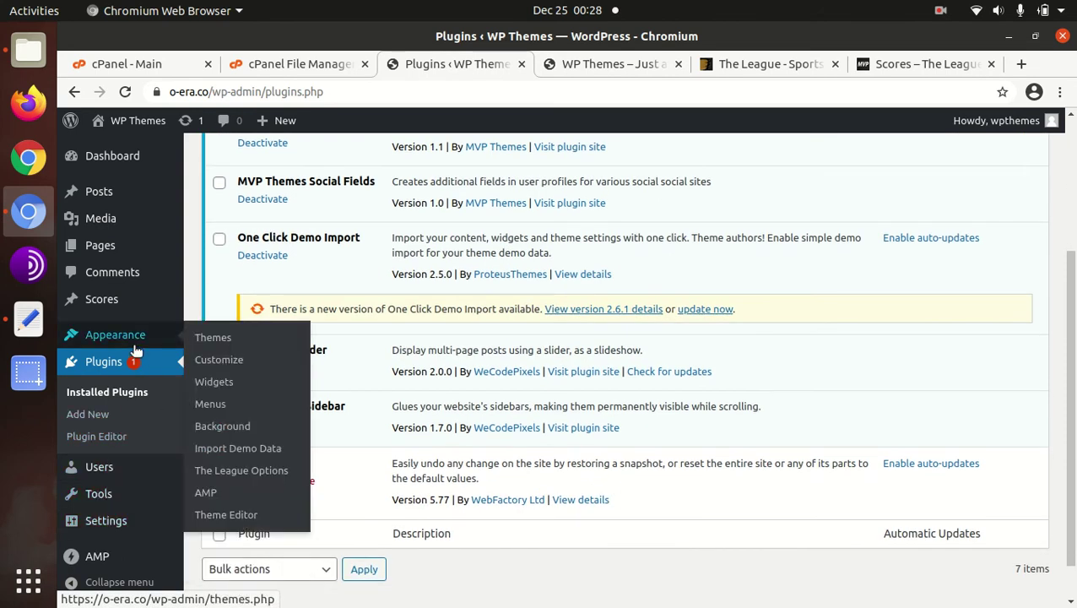
pyautogui.moveTo(106, 529)
pyautogui.moveTo(108, 503)
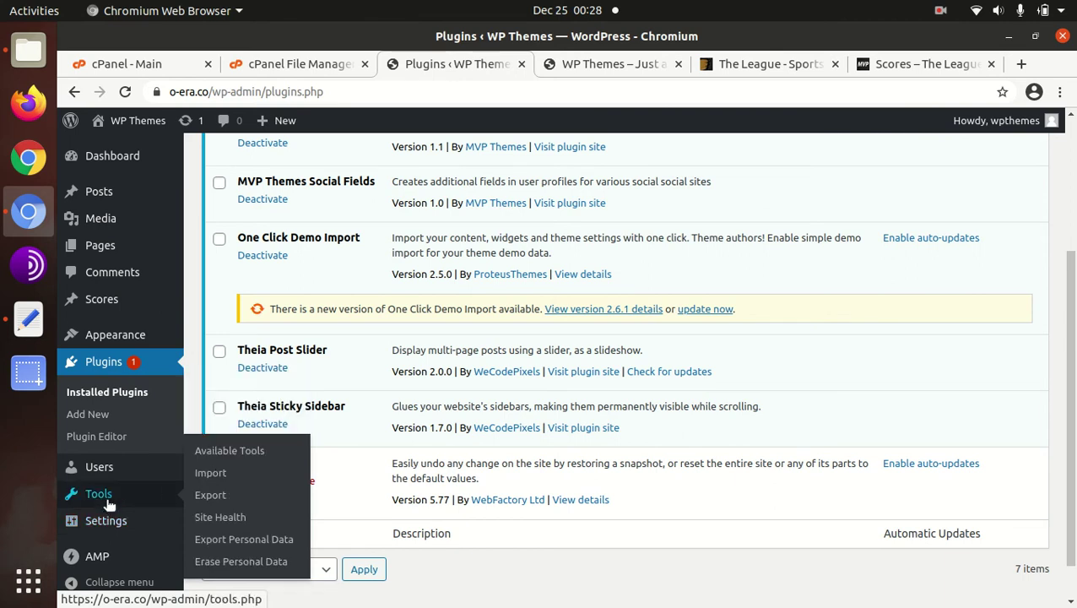
pyautogui.scroll(2, 118, 431)
pyautogui.scroll(-3, 110, 473)
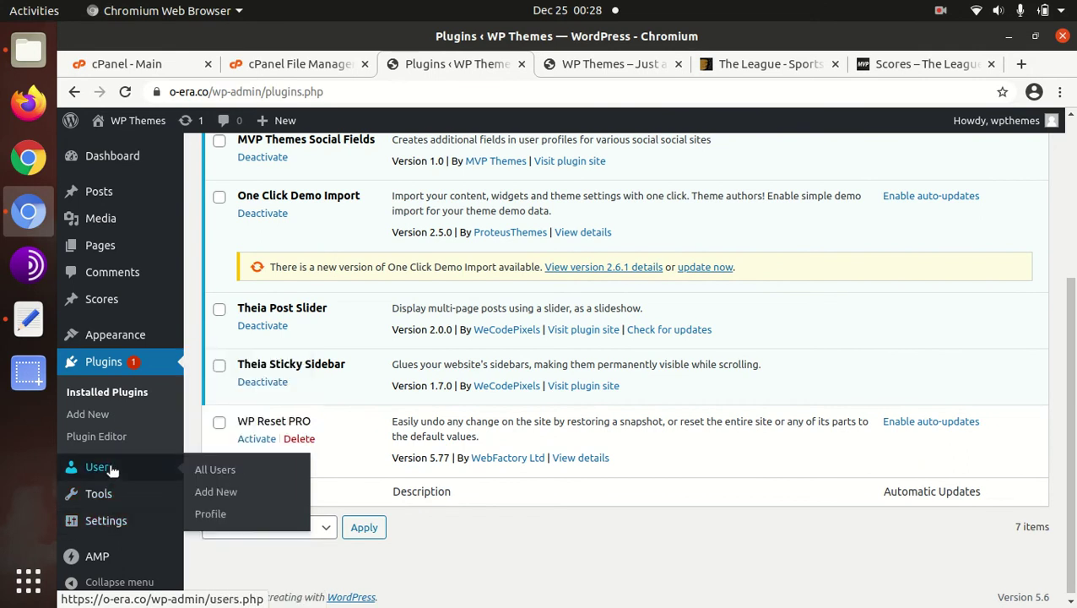
pyautogui.scroll(5, 108, 468)
pyautogui.scroll(-3, 220, 333)
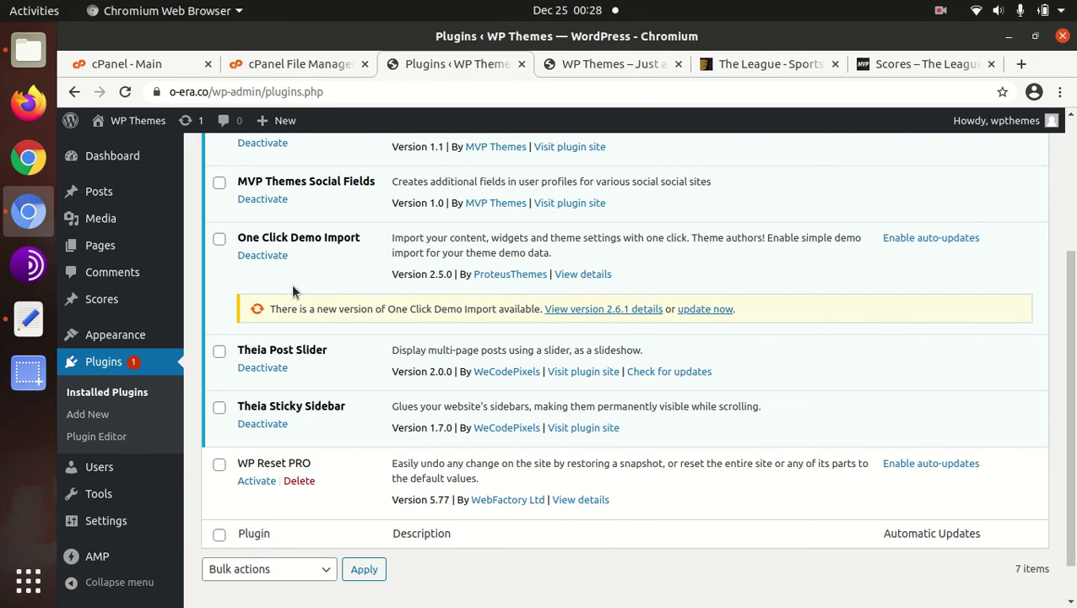
pyautogui.moveTo(133, 342)
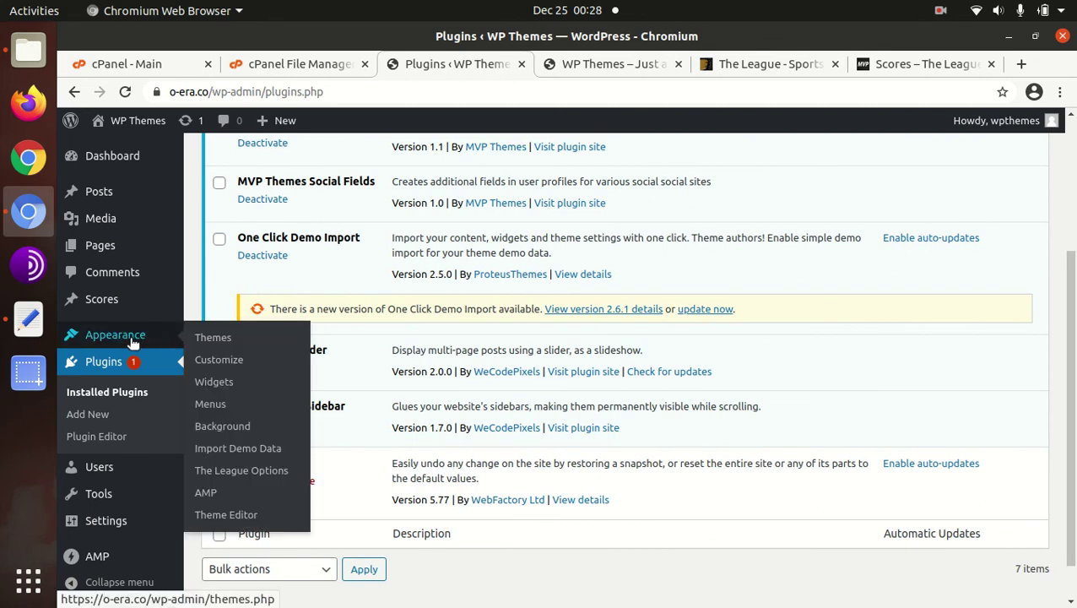
pyautogui.click(235, 457)
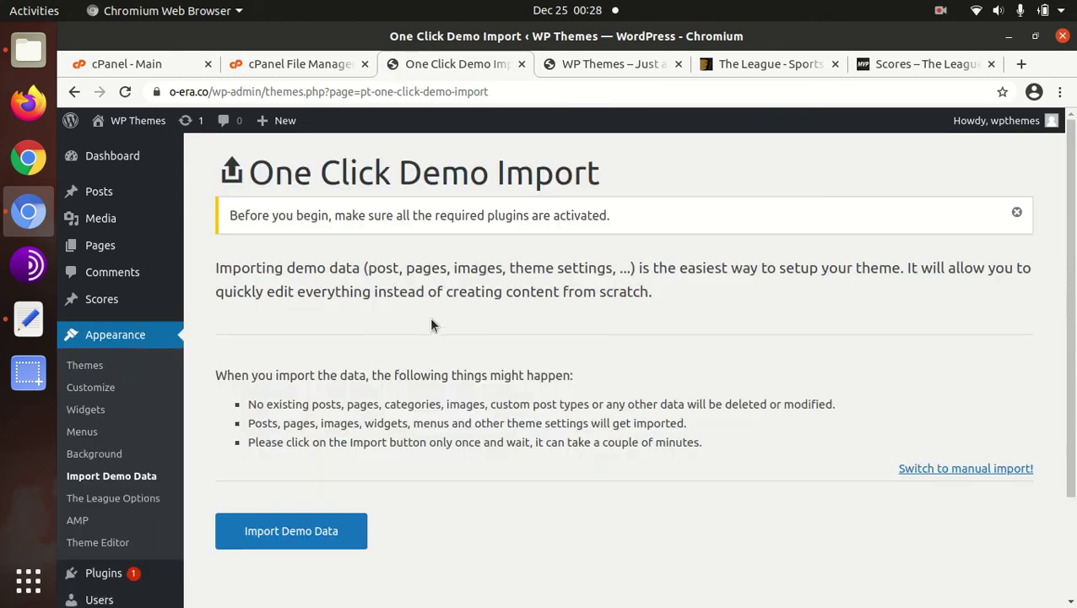
# Import the theme's demo data and reload the live site's homepage in its own tab
pyautogui.scroll(-3, 405, 338)
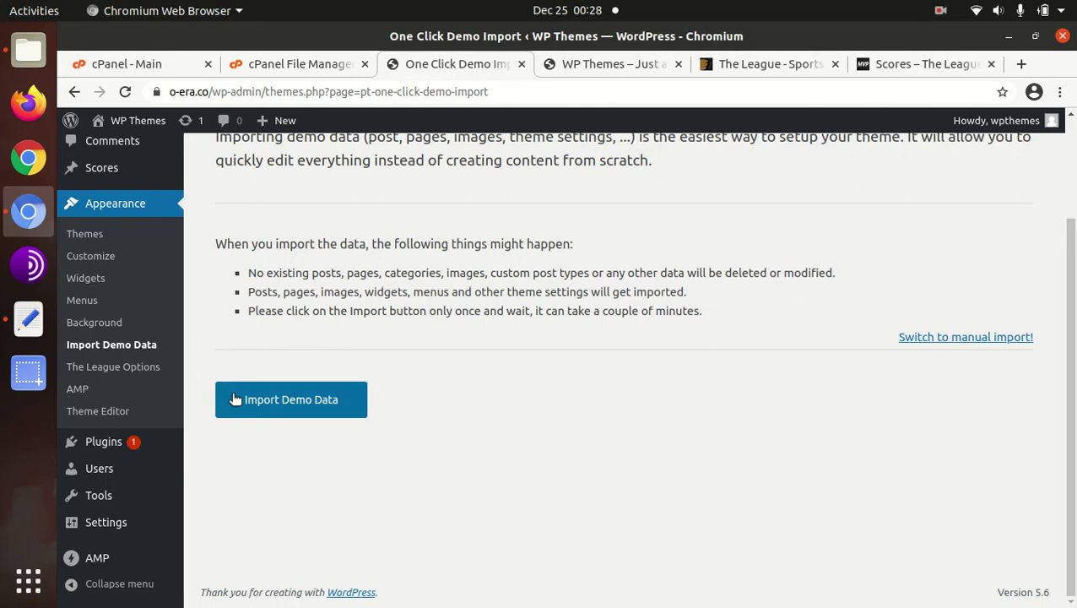
pyautogui.click(297, 410)
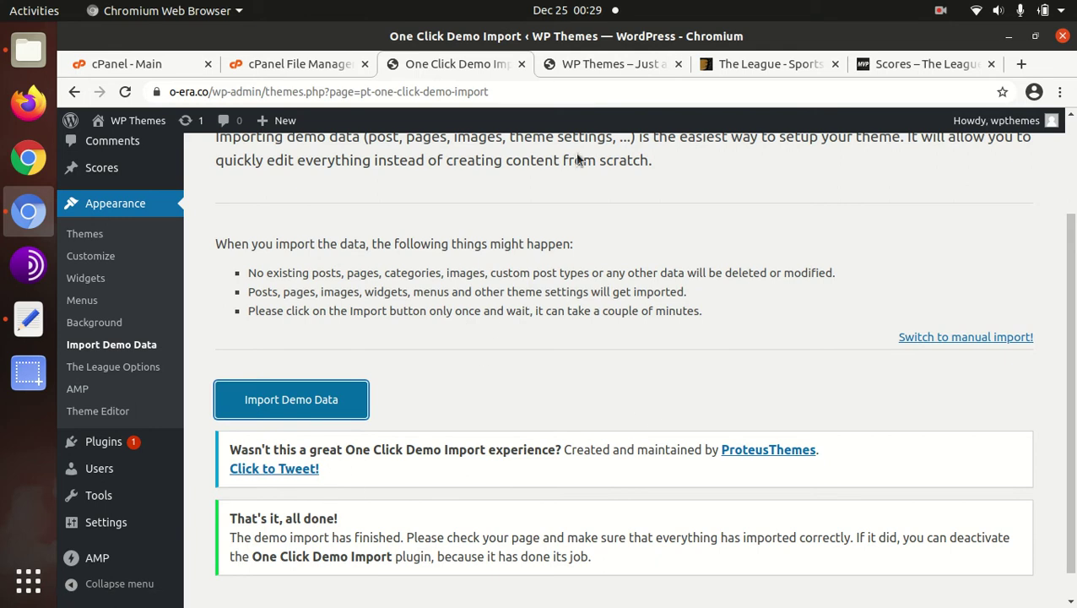
pyautogui.click(610, 66)
pyautogui.click(125, 92)
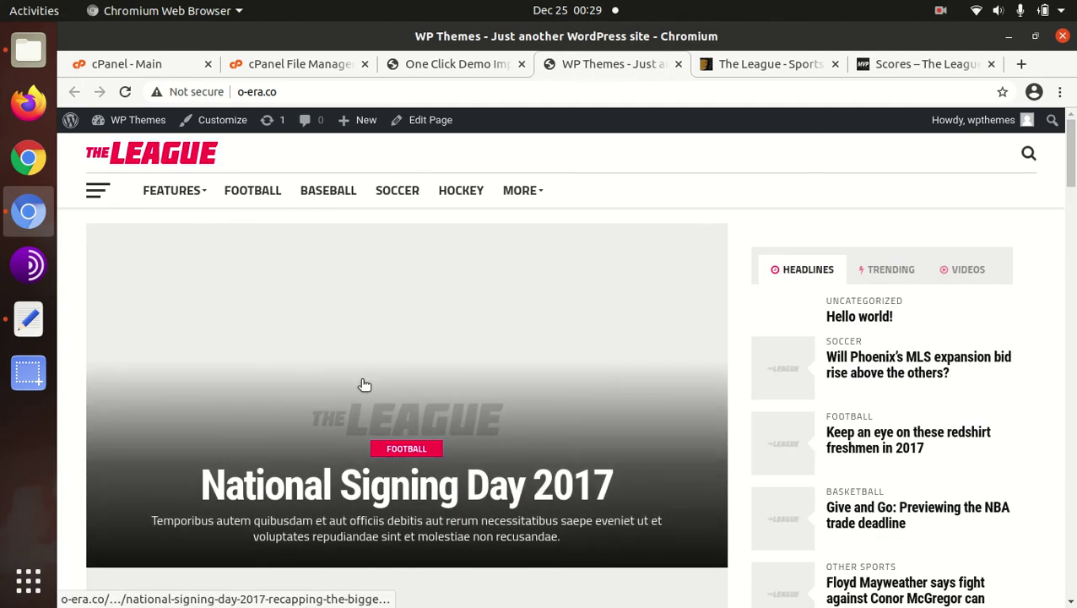
# Examine the imported homepage from the featured story through the ad areas, baseball posts and More News section
pyautogui.scroll(-5, 591, 385)
pyautogui.scroll(-4, 593, 386)
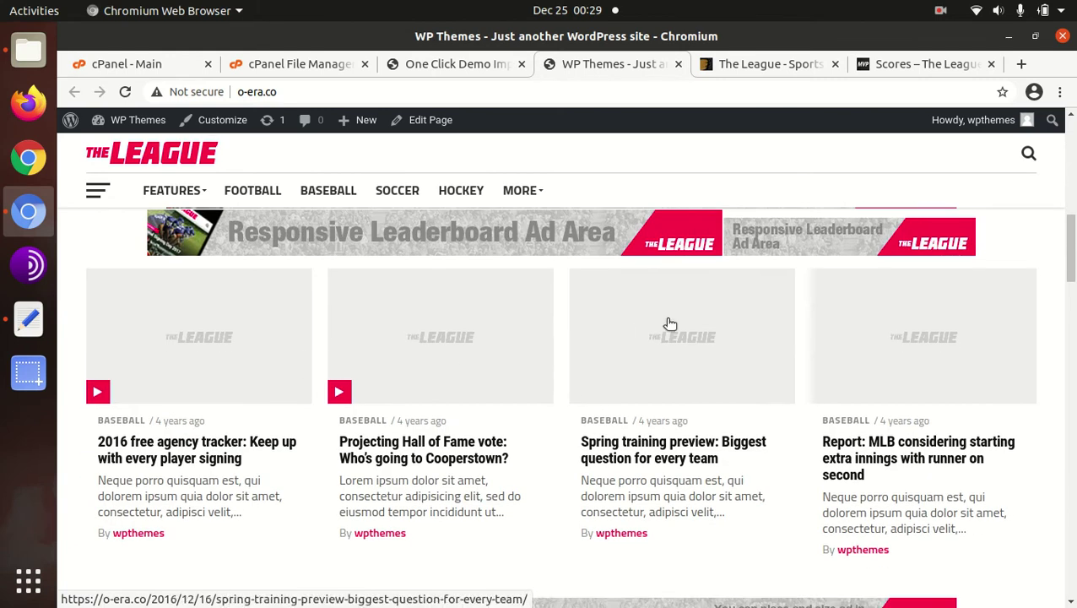
pyautogui.scroll(-6, 679, 404)
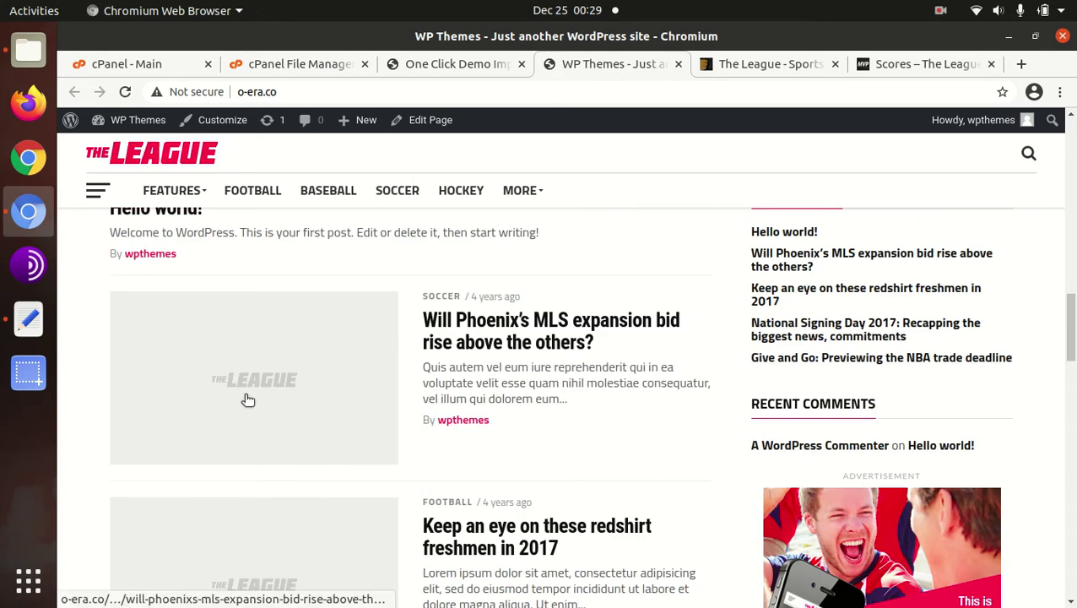
pyautogui.scroll(-3, 663, 427)
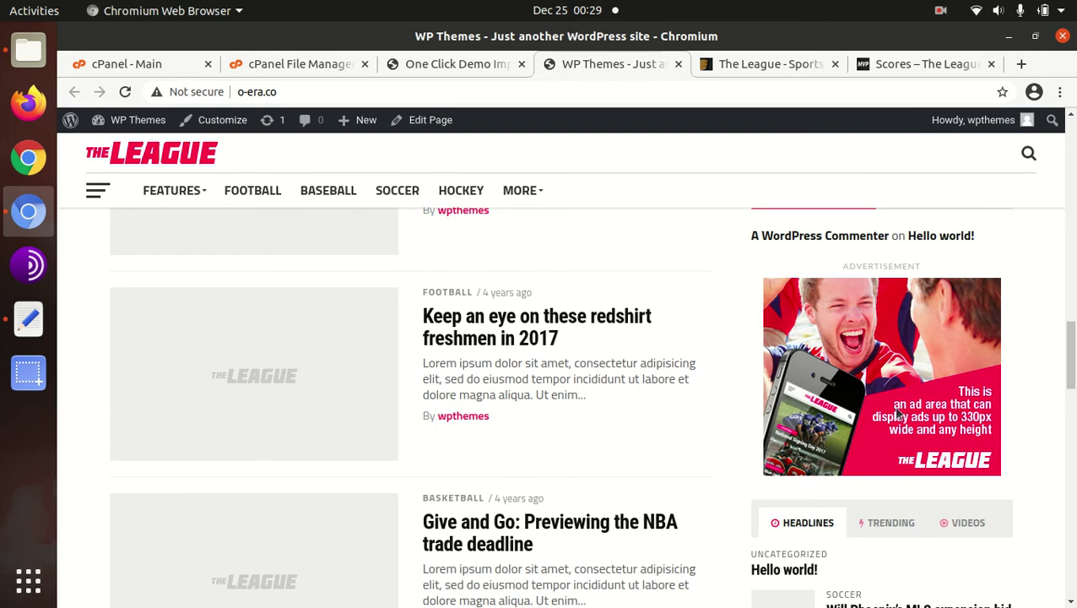
pyautogui.scroll(-4, 881, 432)
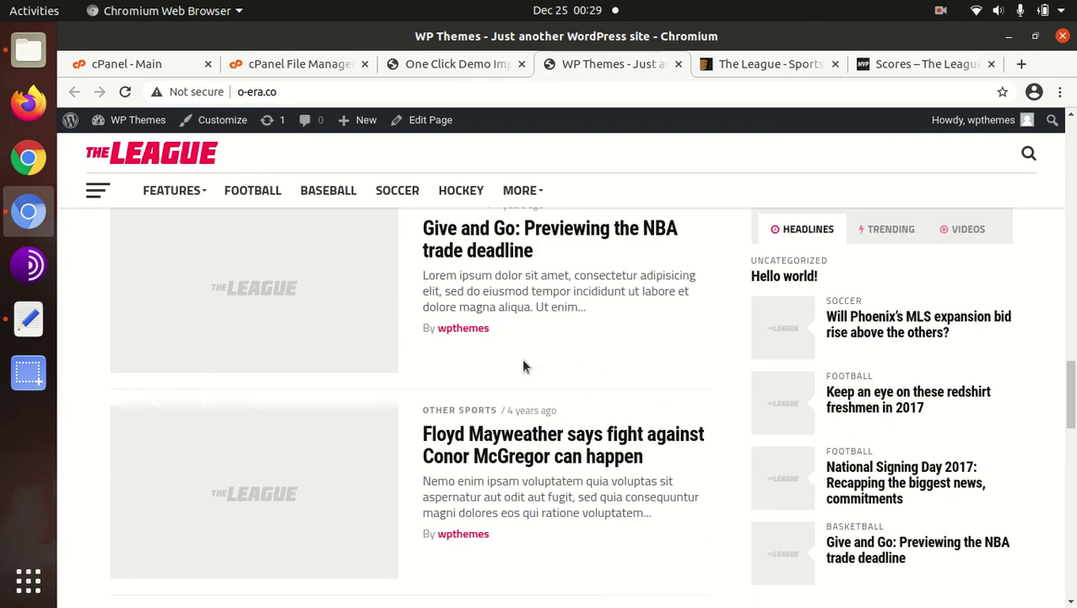
pyautogui.scroll(2, 325, 353)
pyautogui.scroll(3, 500, 422)
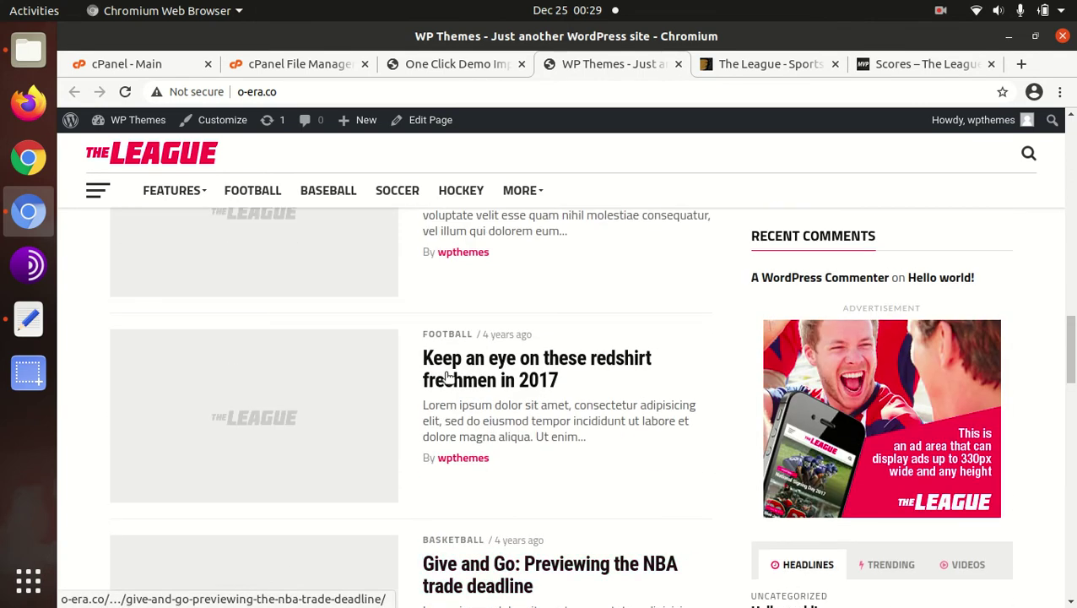
pyautogui.scroll(5, 443, 369)
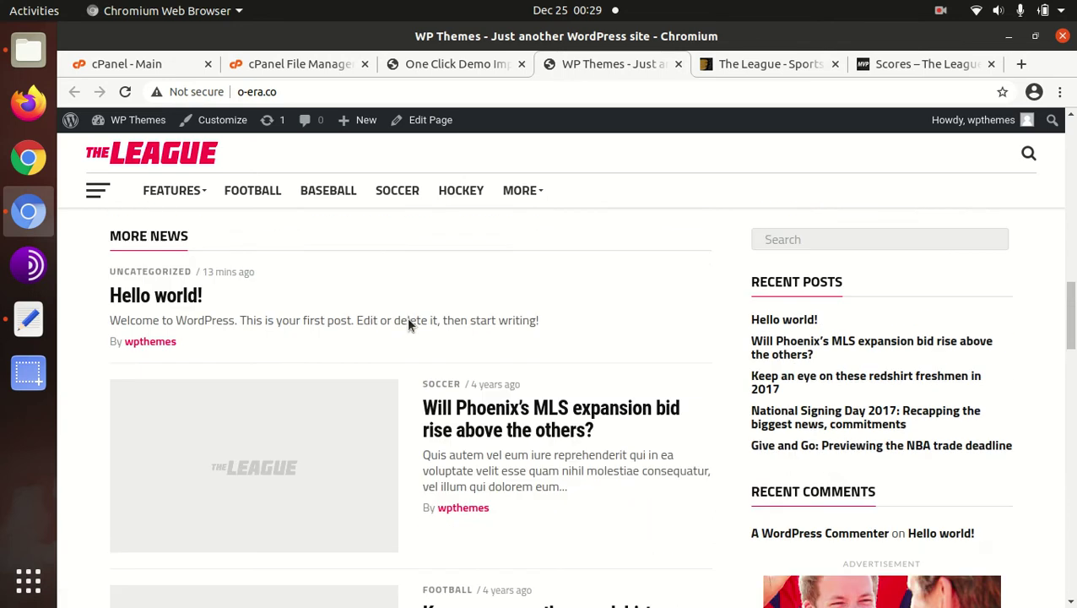
pyautogui.scroll(4, 406, 316)
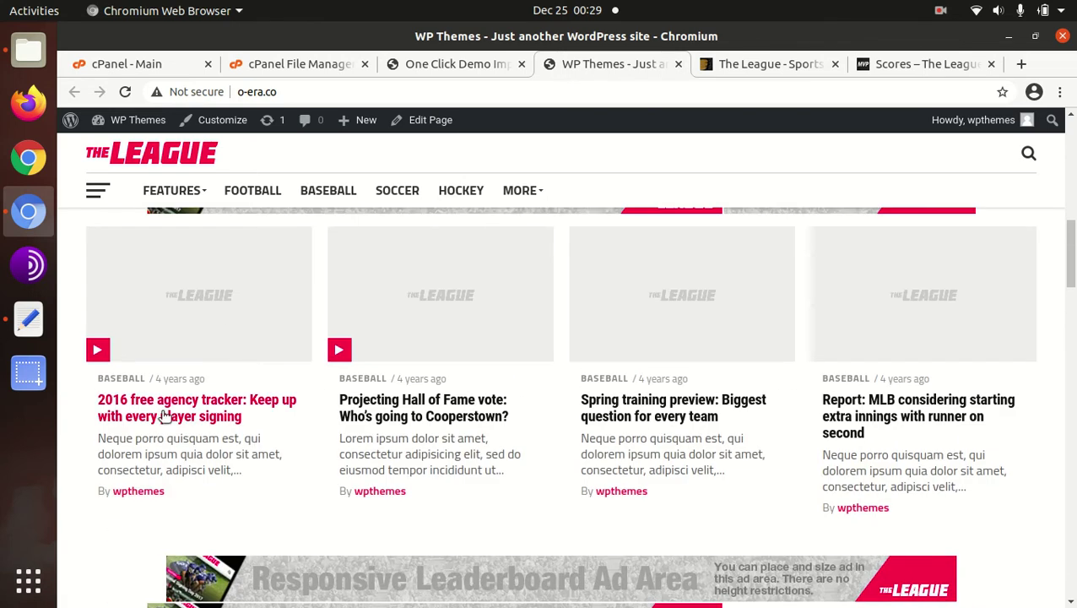
# Read through the "2016 free agency tracker" article and open the "Keep an eye on these redshirt freshmen in 2017" article from the Features menu
pyautogui.click(162, 412)
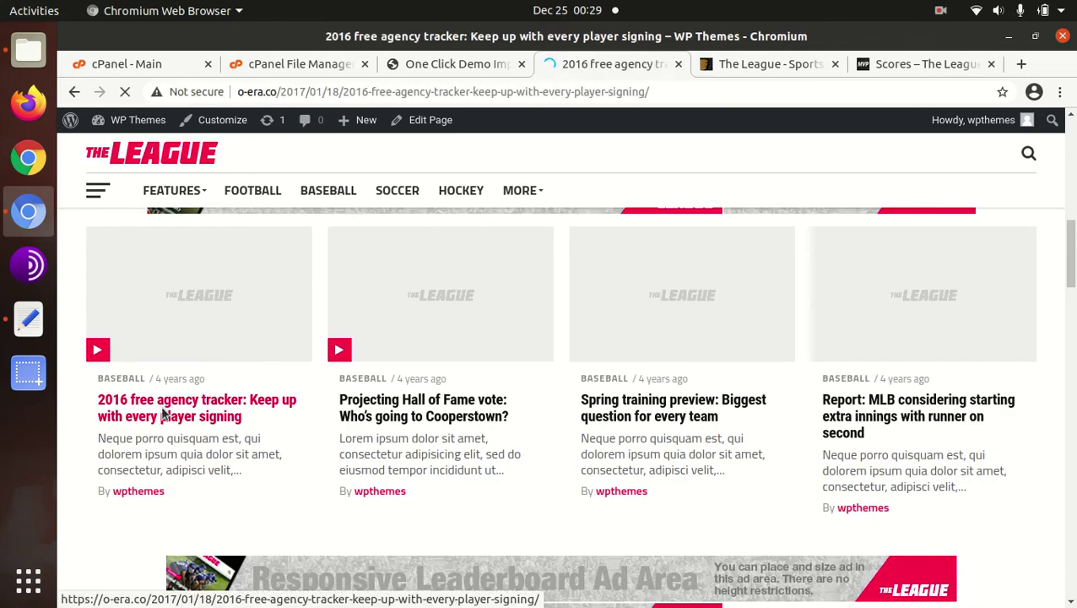
pyautogui.scroll(-8, 363, 379)
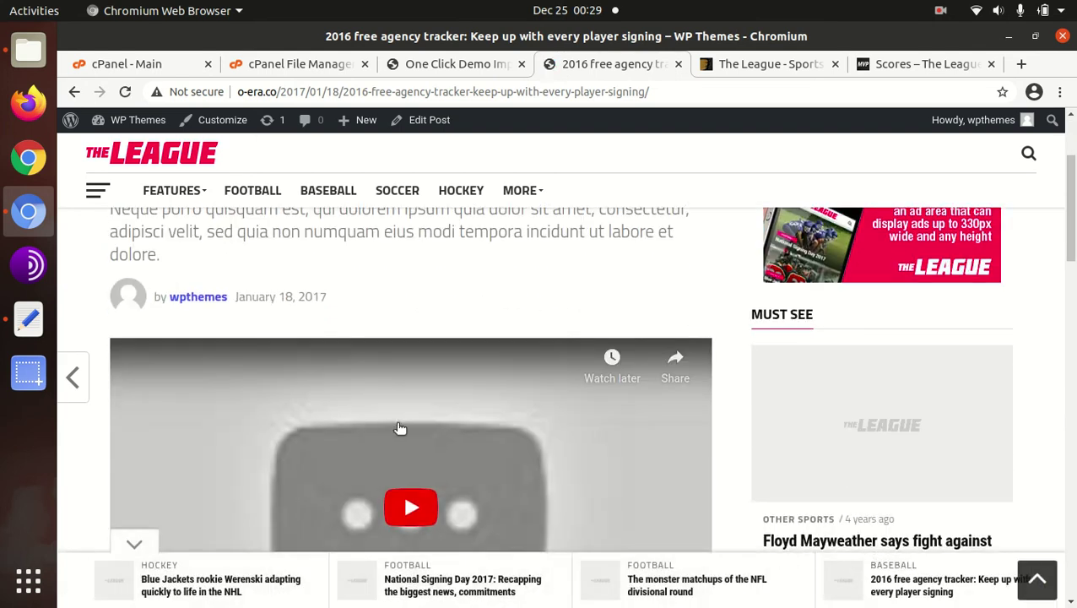
pyautogui.scroll(-6, 447, 437)
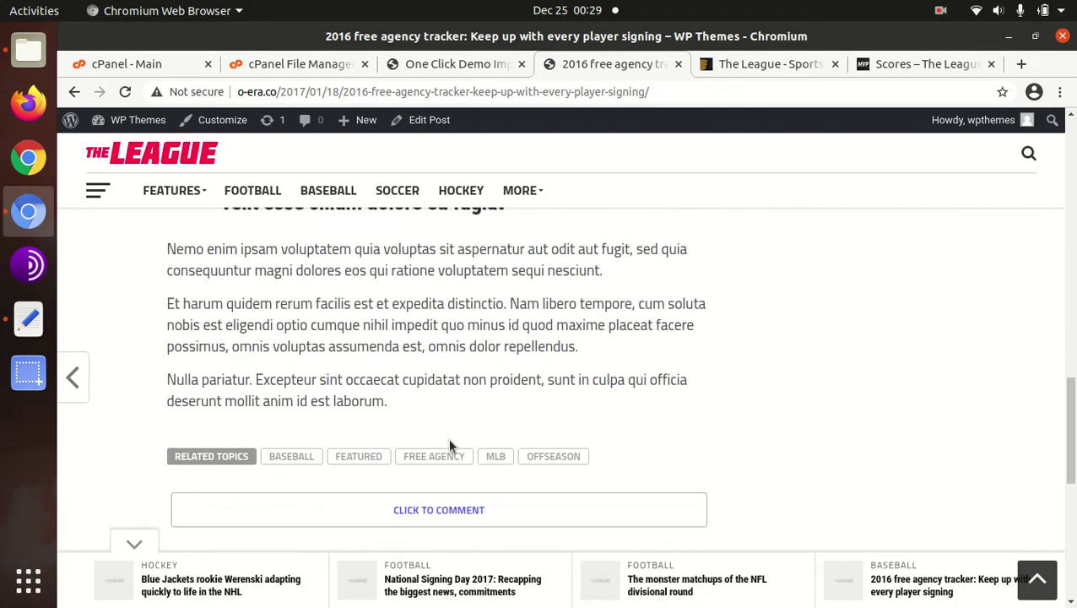
pyautogui.scroll(4, 447, 438)
pyautogui.moveTo(259, 208)
pyautogui.click(222, 281)
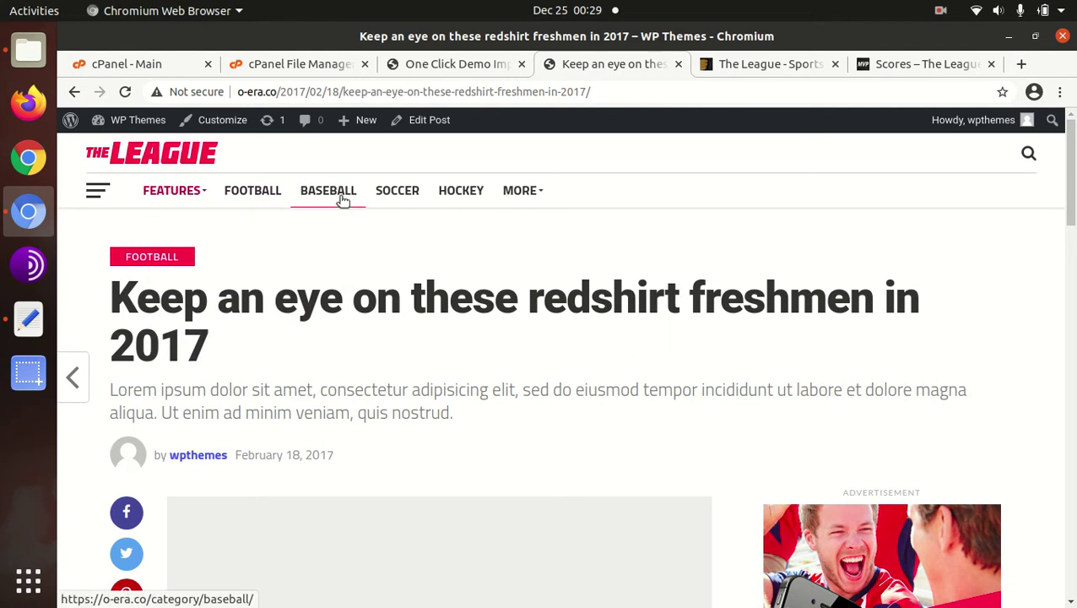
# Open the Latest News page from the site's fly-out menu and look over its post list
pyautogui.moveTo(395, 201)
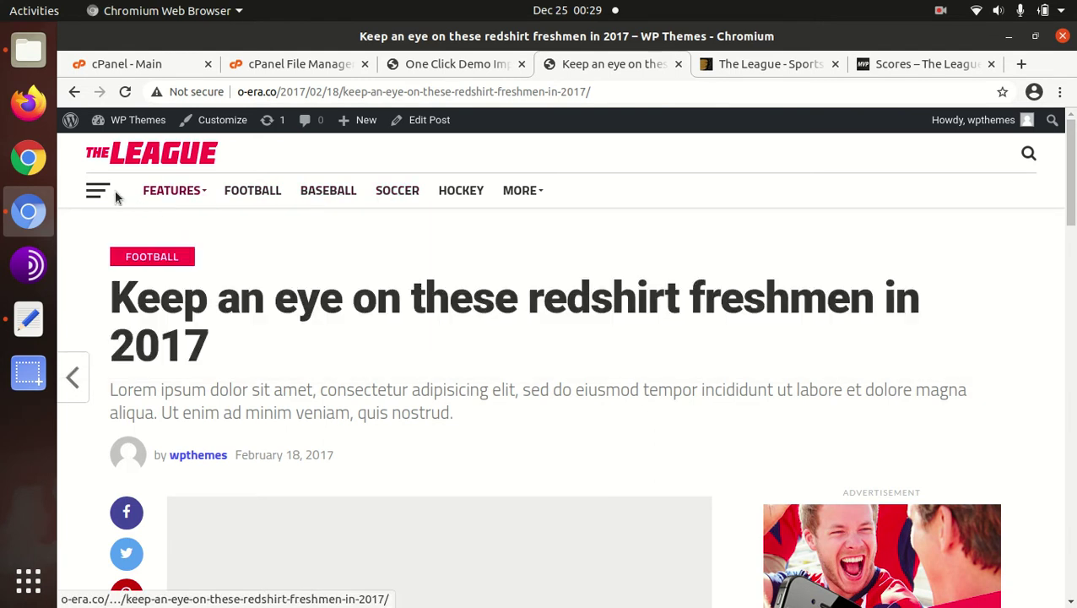
pyautogui.click(97, 191)
pyautogui.click(110, 217)
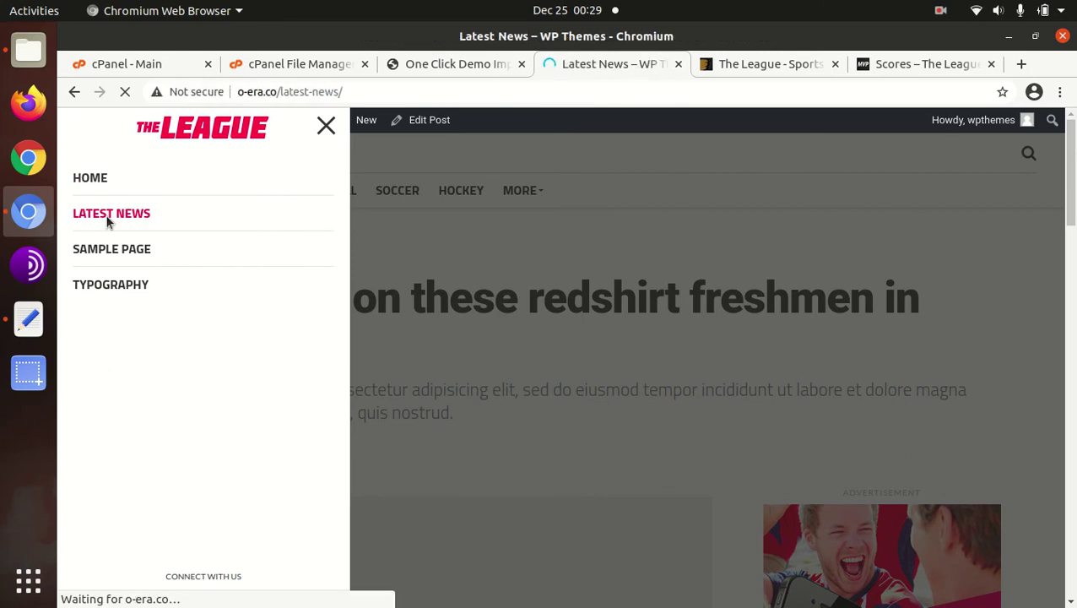
pyautogui.scroll(-5, 445, 263)
pyautogui.scroll(-3, 481, 372)
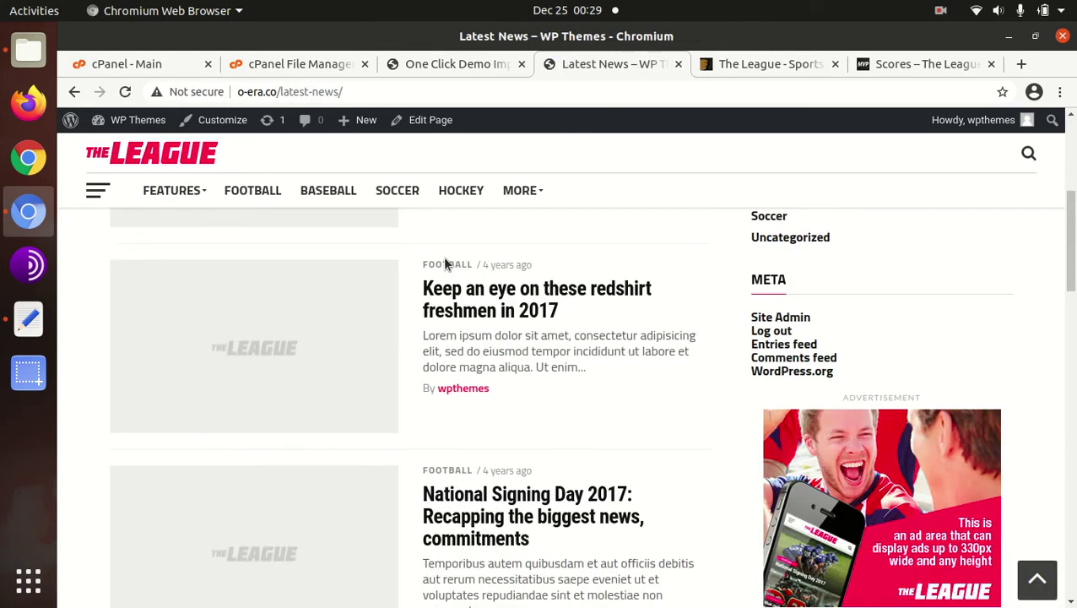
pyautogui.scroll(6, 488, 378)
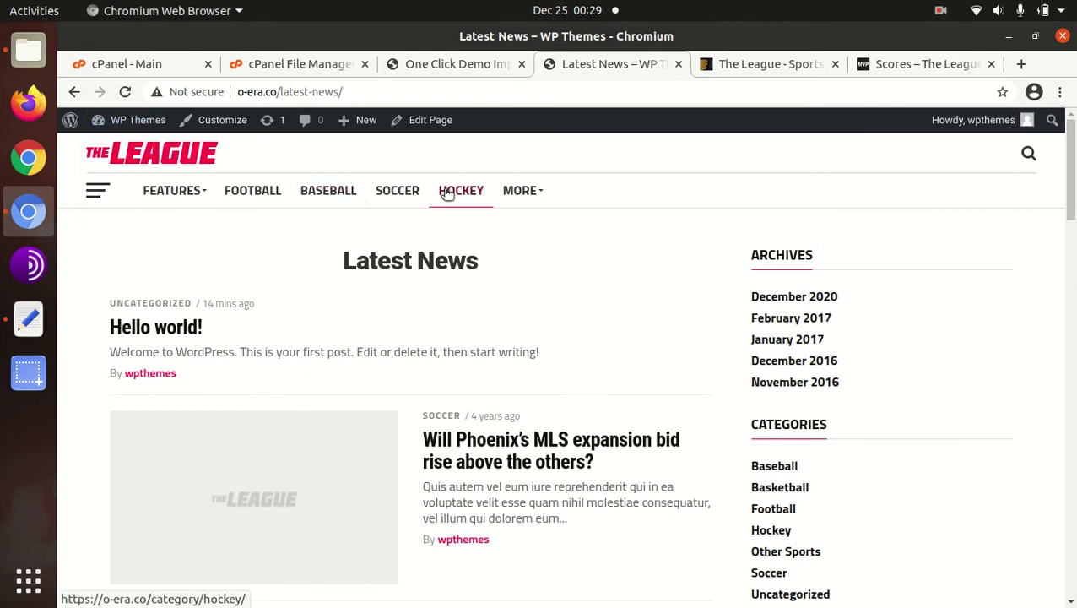
# Open the Basketball category page listed under More and look over its featured story, posts and sidebar
pyautogui.moveTo(516, 193)
pyautogui.click(524, 226)
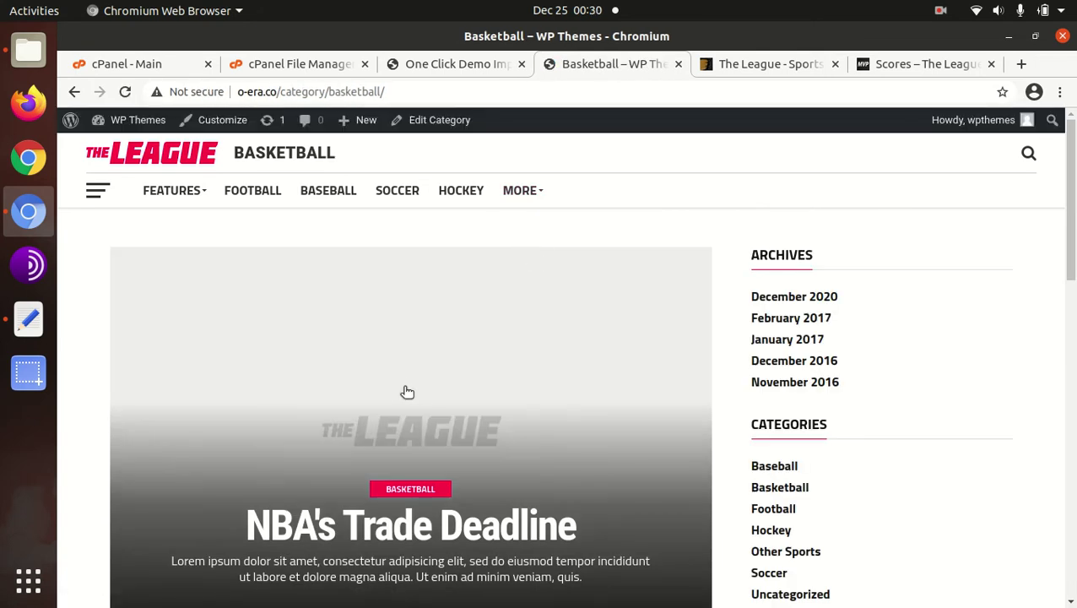
pyautogui.scroll(-3, 406, 387)
pyautogui.scroll(3, 407, 386)
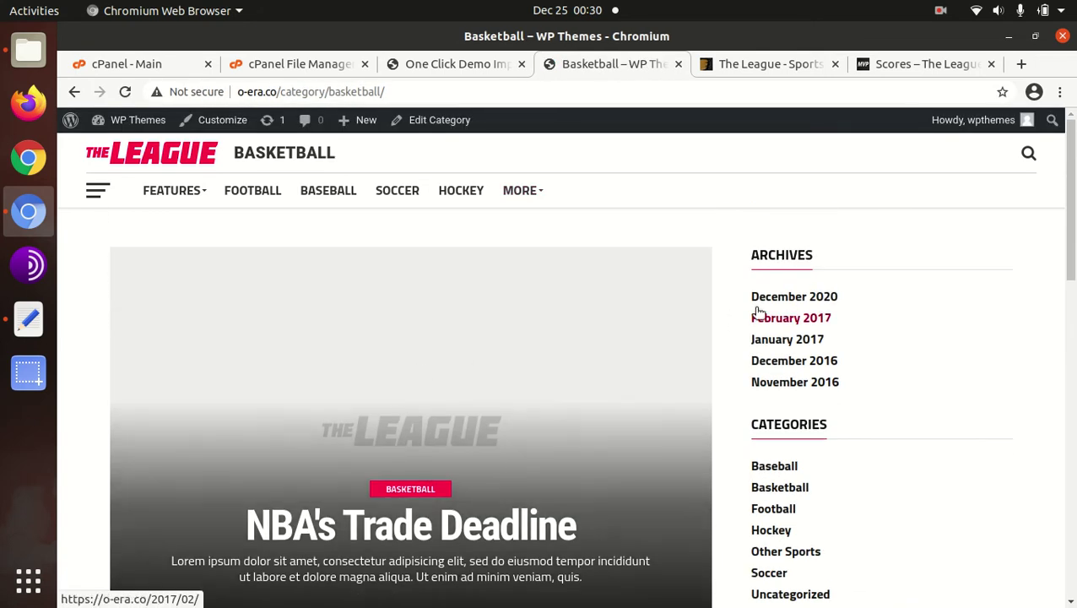
pyautogui.scroll(-3, 722, 331)
pyautogui.scroll(-3, 692, 336)
# Open the "Crowning The King: LeBron is the Sportsperson of the Year" article and examine its layout
pyautogui.click(472, 263)
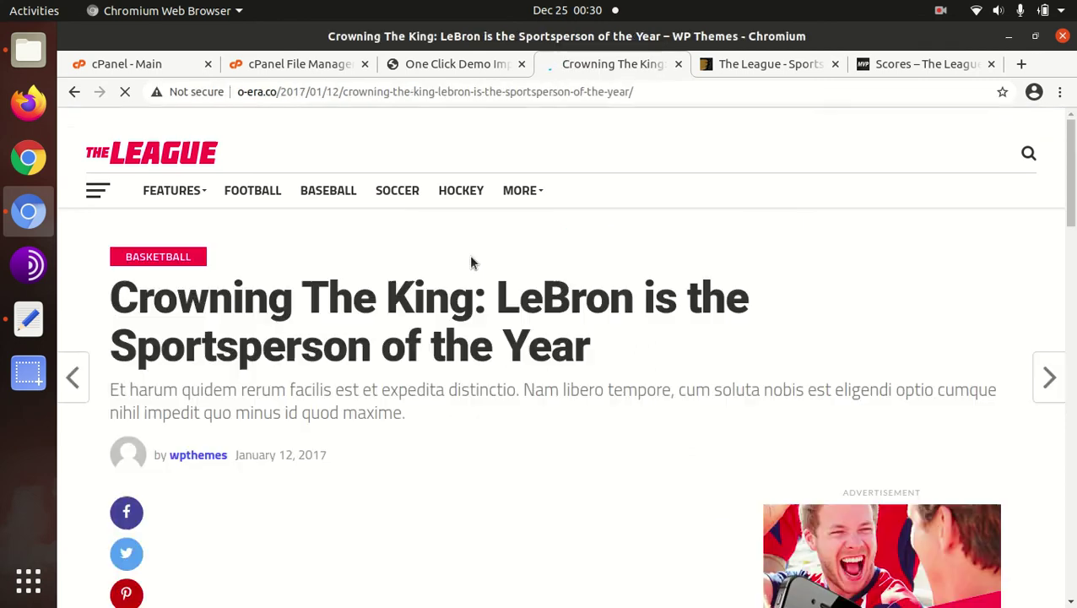
pyautogui.scroll(-15, 371, 400)
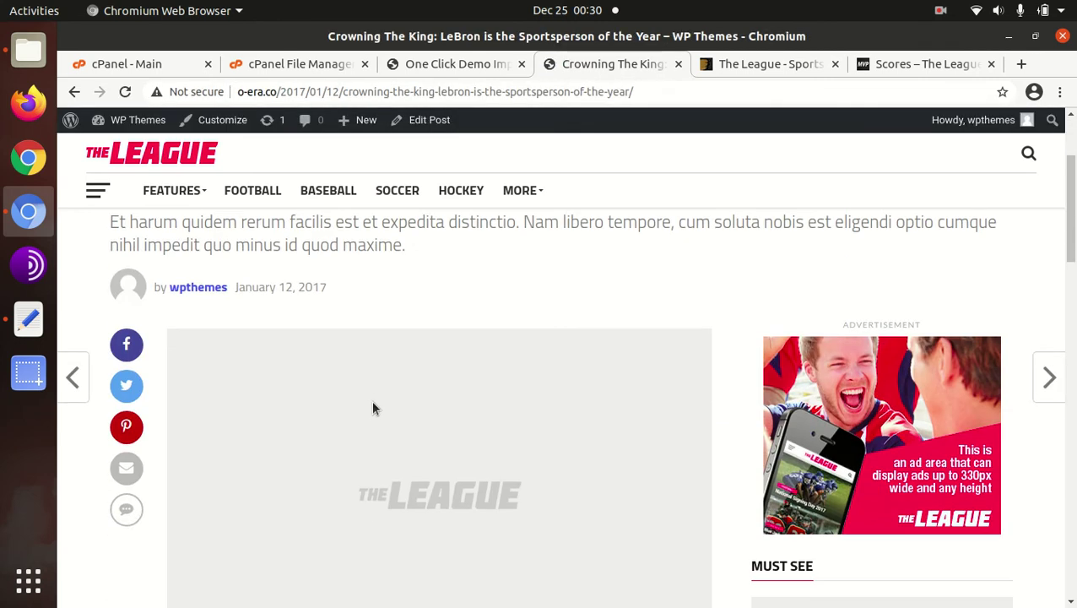
pyautogui.scroll(-5, 358, 403)
pyautogui.scroll(10, 312, 424)
pyautogui.scroll(2, 312, 424)
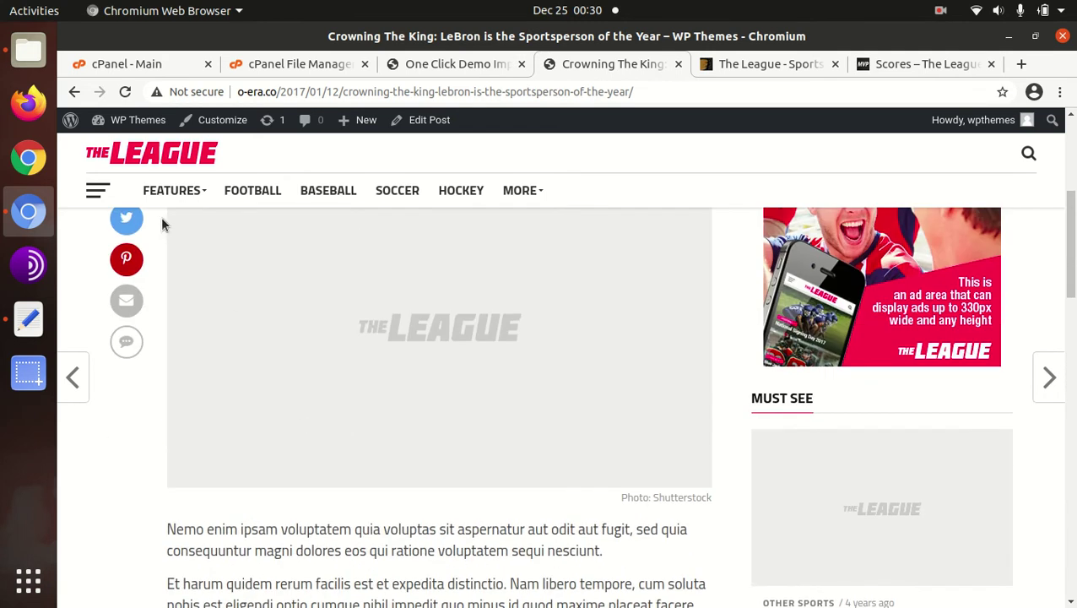
# Return to the homepage through the site logo and review its sections down to More News
pyautogui.click(157, 156)
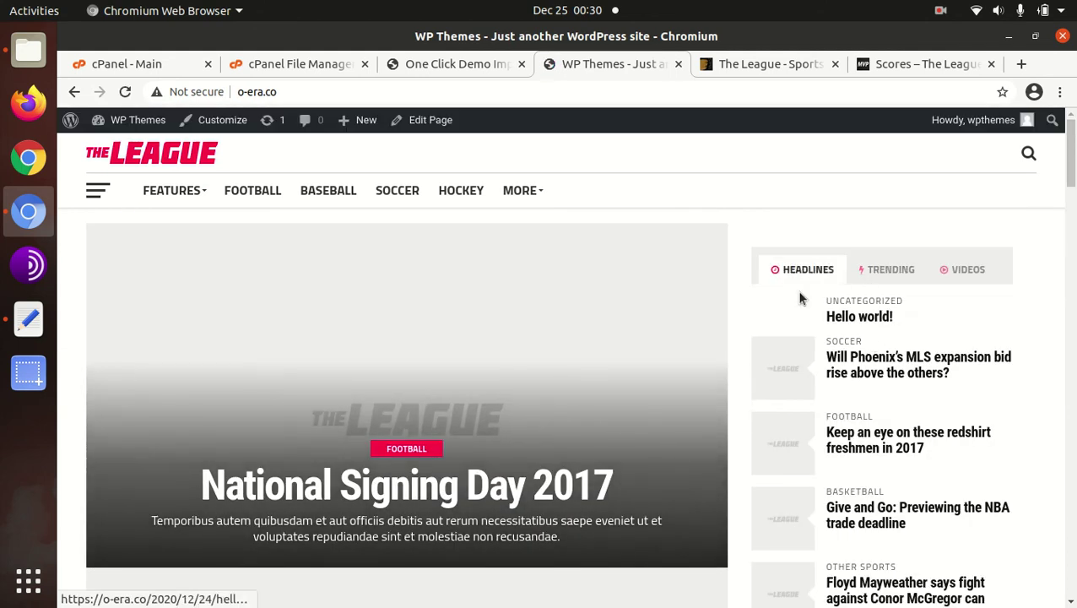
pyautogui.scroll(-6, 649, 396)
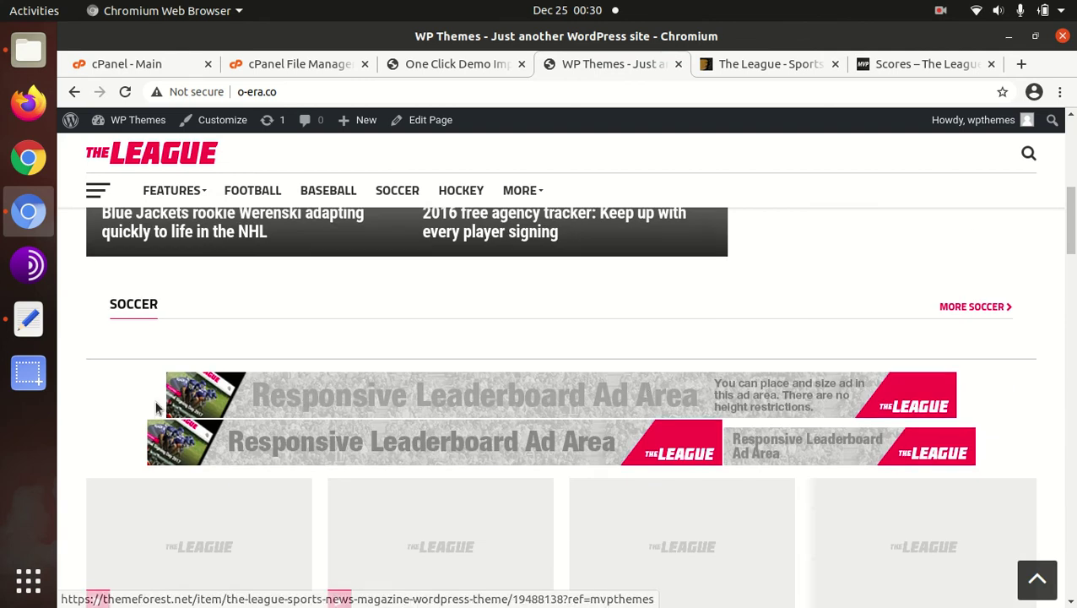
pyautogui.scroll(-3, 154, 401)
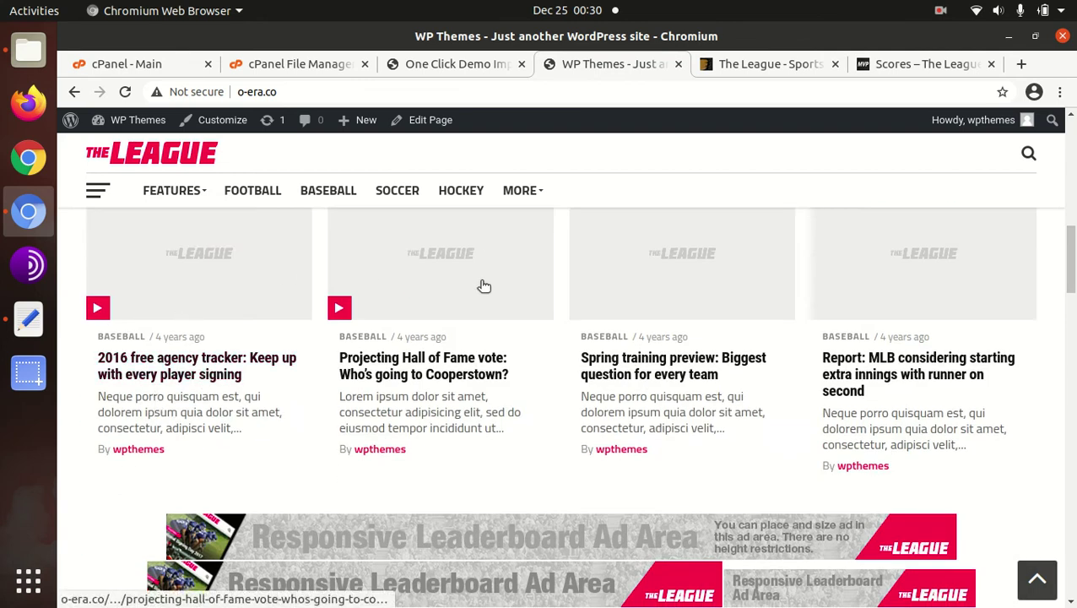
pyautogui.scroll(-3, 691, 283)
pyautogui.scroll(-2, 691, 302)
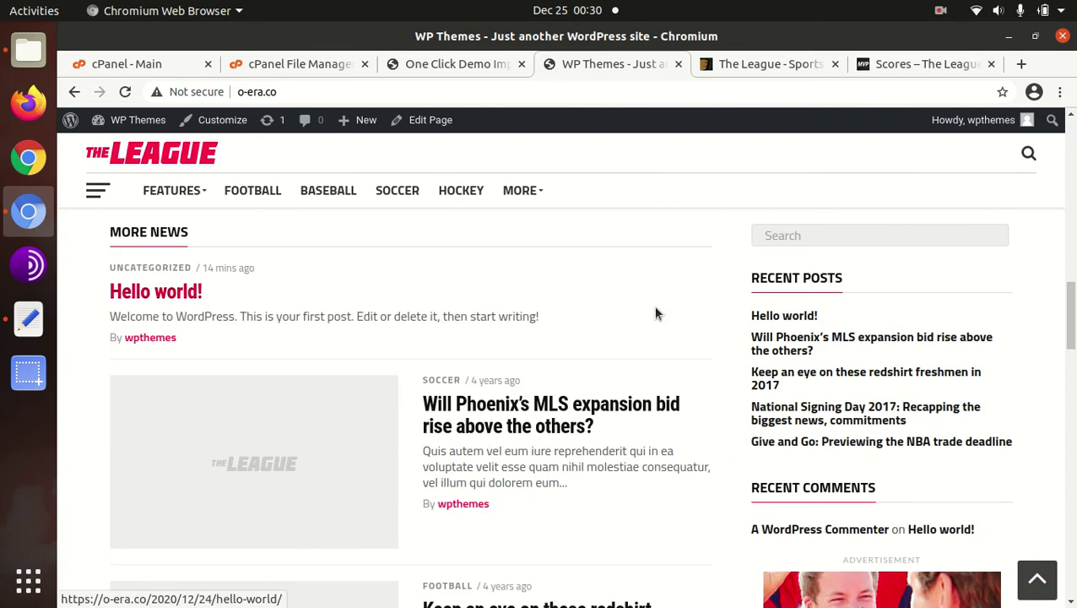
# Open the "Will Phoenix's MLS expansion bid rise above the others?" article and look over its content
pyautogui.click(552, 409)
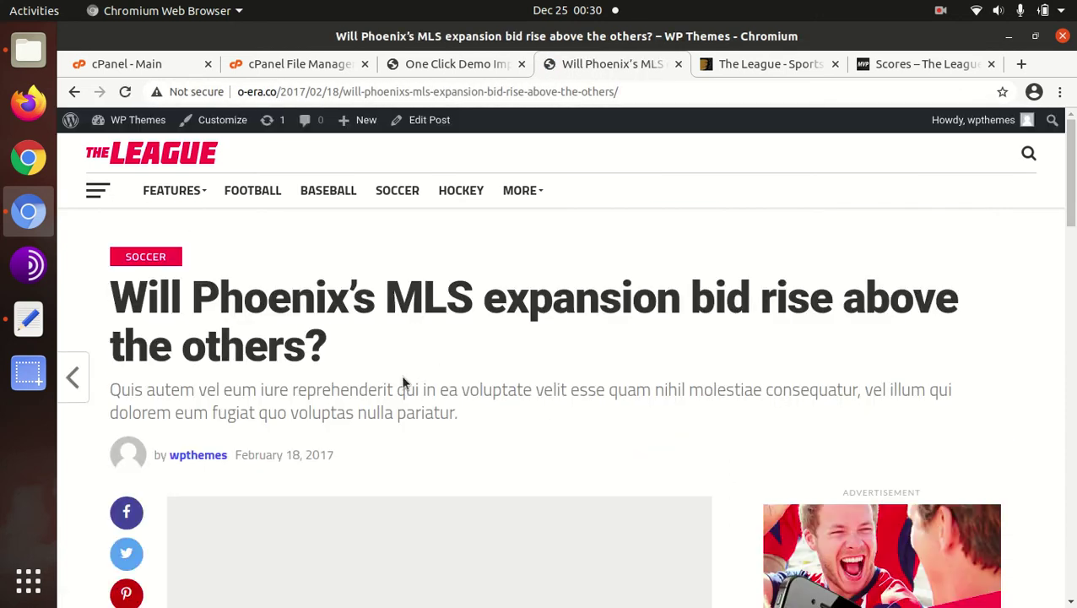
pyautogui.scroll(-5, 382, 384)
pyautogui.scroll(2, 379, 390)
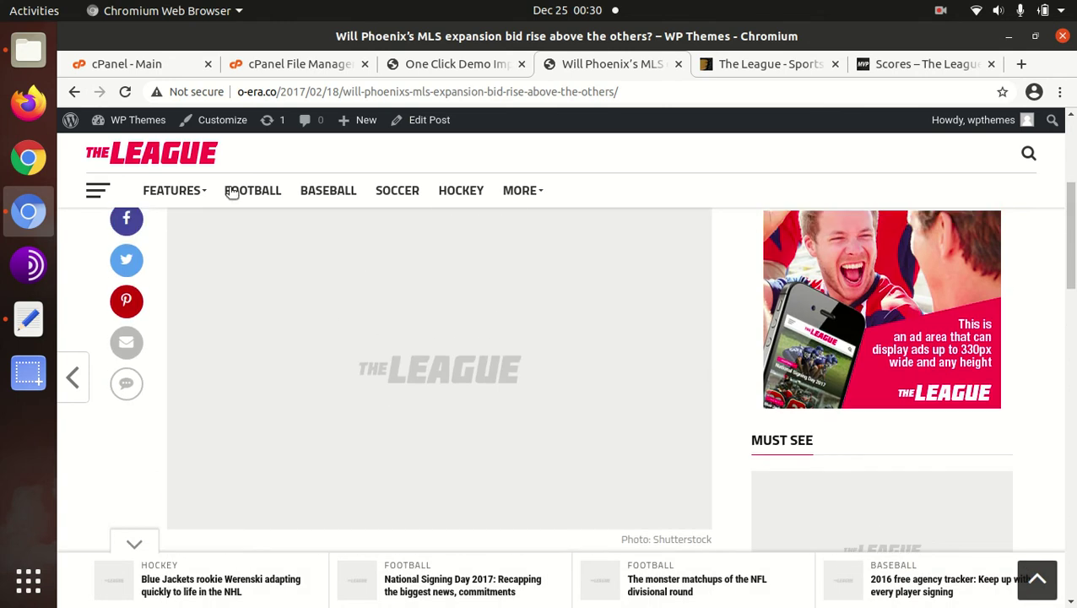
# Switch back to the One Click Demo Import tab and open The League Options page
pyautogui.moveTo(365, 134)
pyautogui.click(425, 66)
pyautogui.scroll(-1, 135, 447)
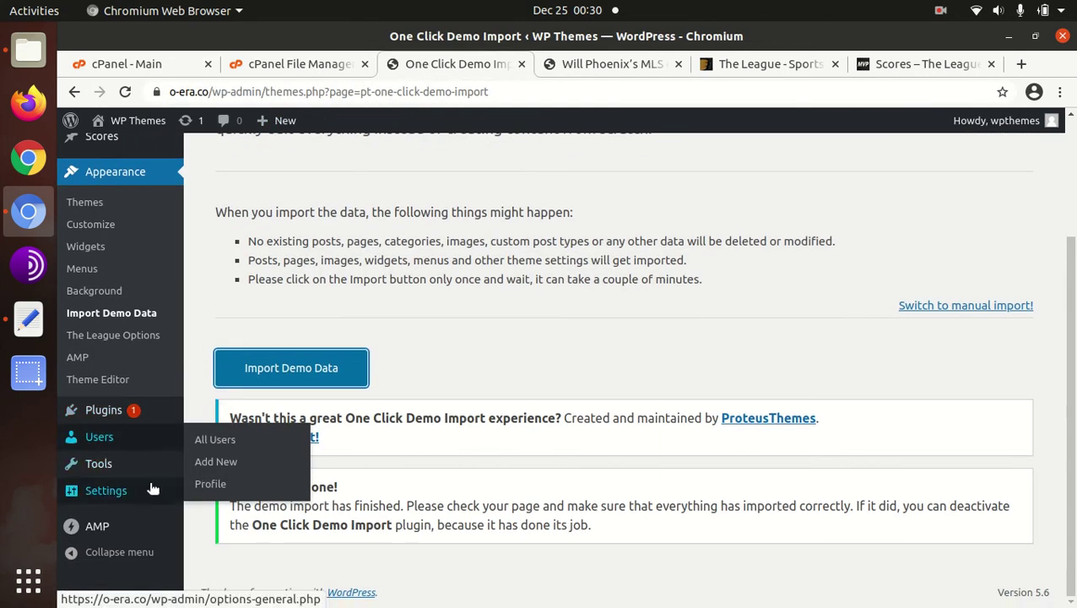
pyautogui.moveTo(144, 496)
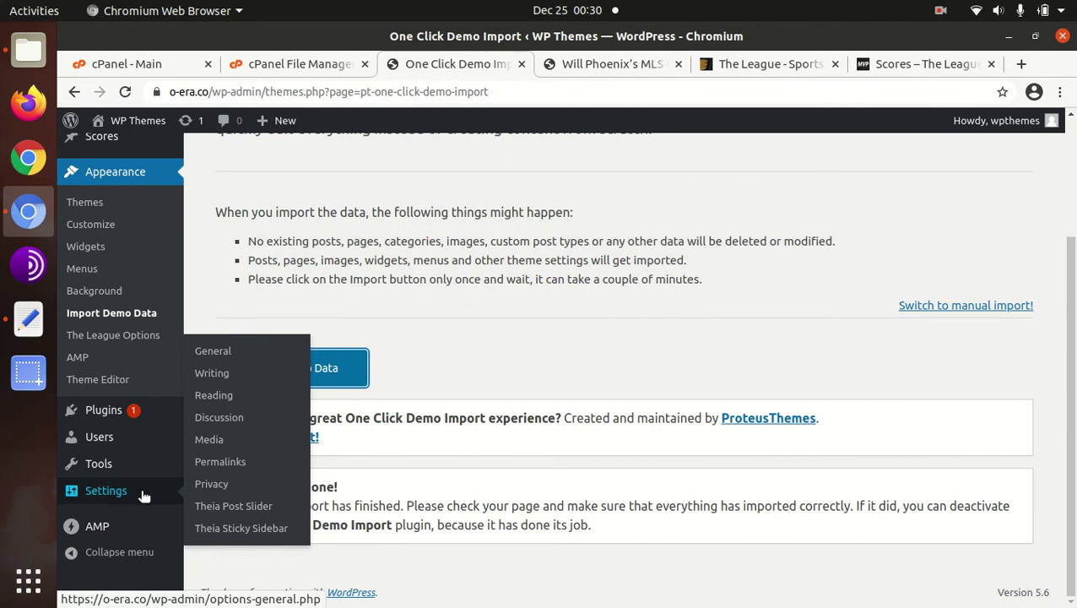
pyautogui.click(110, 338)
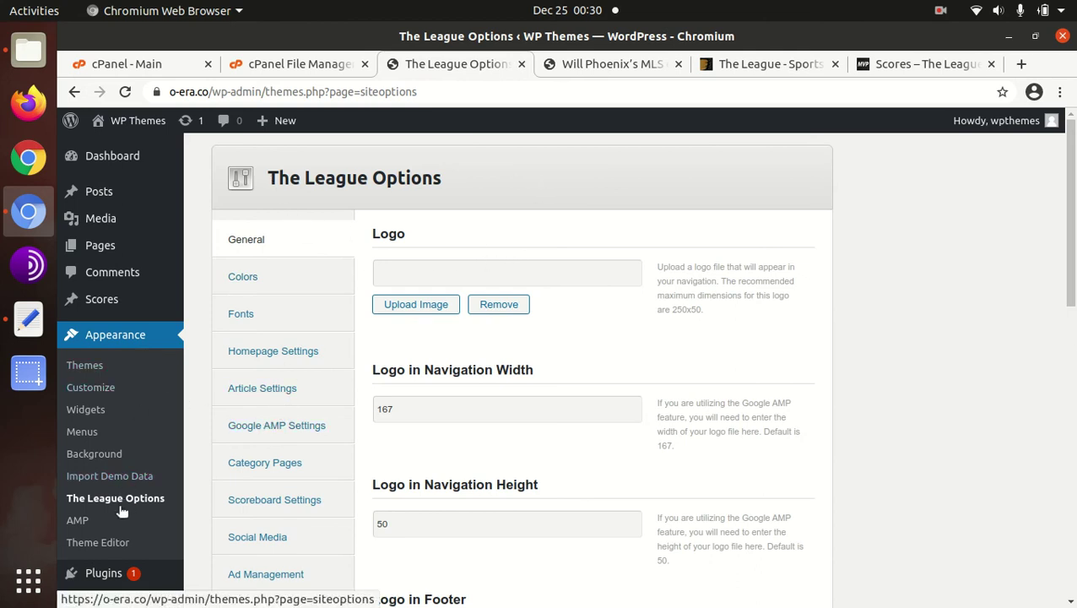
# Review the theme's General logo options and its Colors options for navigation and links
pyautogui.scroll(-1, 531, 314)
pyautogui.scroll(-6, 526, 321)
pyautogui.scroll(4, 519, 385)
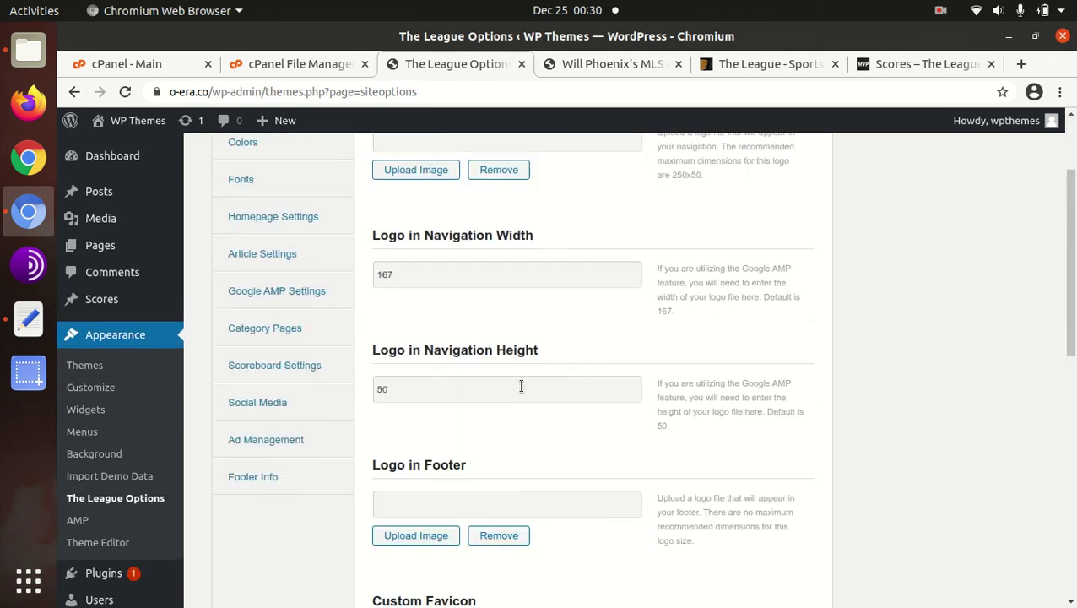
pyautogui.scroll(3, 522, 391)
pyautogui.click(253, 285)
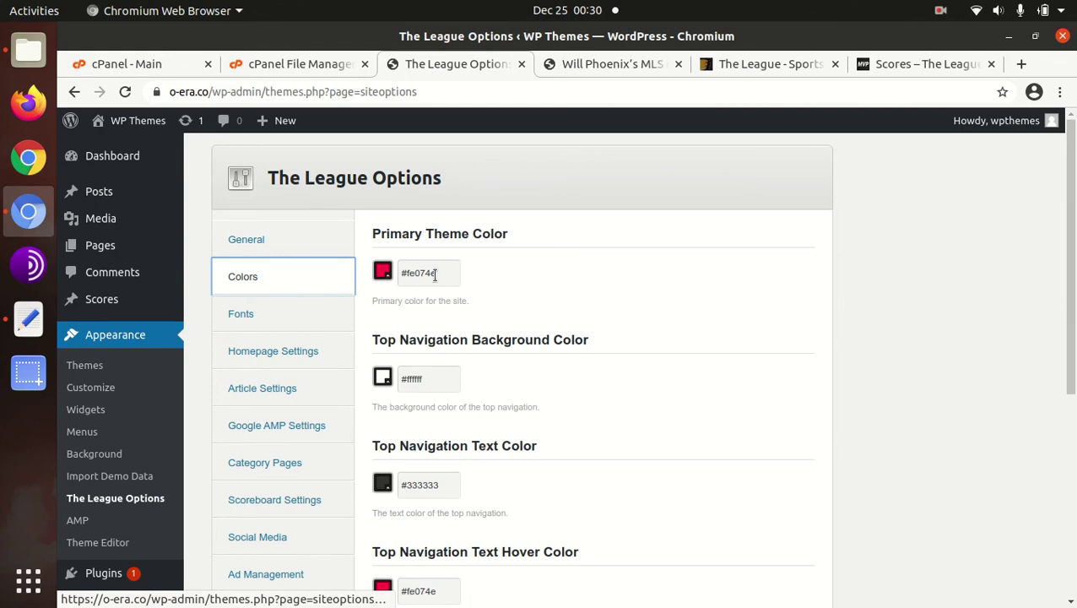
pyautogui.scroll(-4, 436, 315)
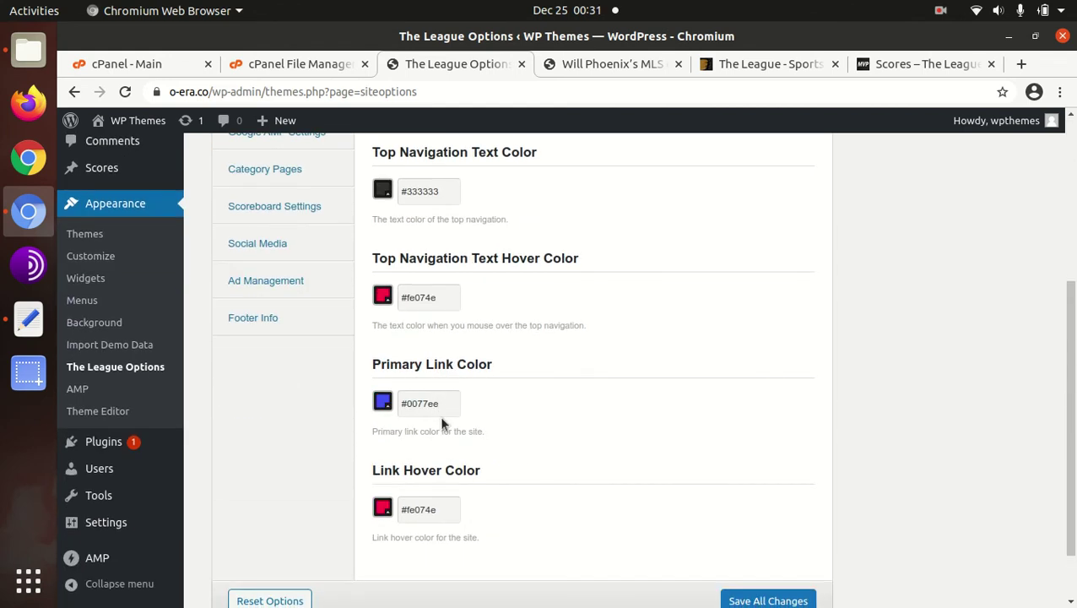
# Open the theme's Fonts options, then review the Homepage Settings from featured posts to posts per page
pyautogui.scroll(-1, 441, 422)
pyautogui.scroll(5, 440, 423)
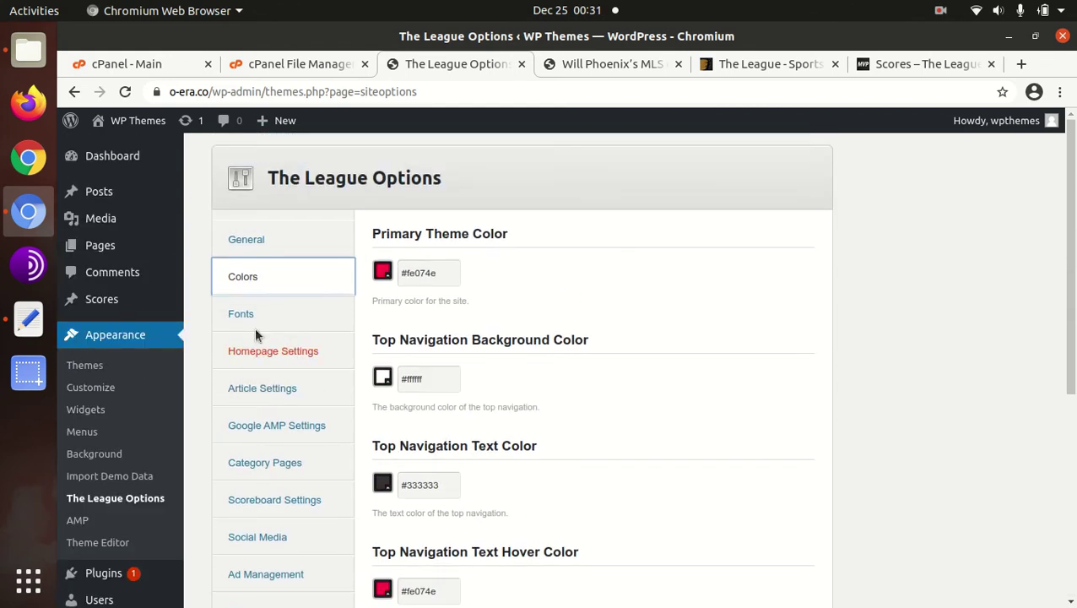
pyautogui.click(236, 318)
pyautogui.click(261, 354)
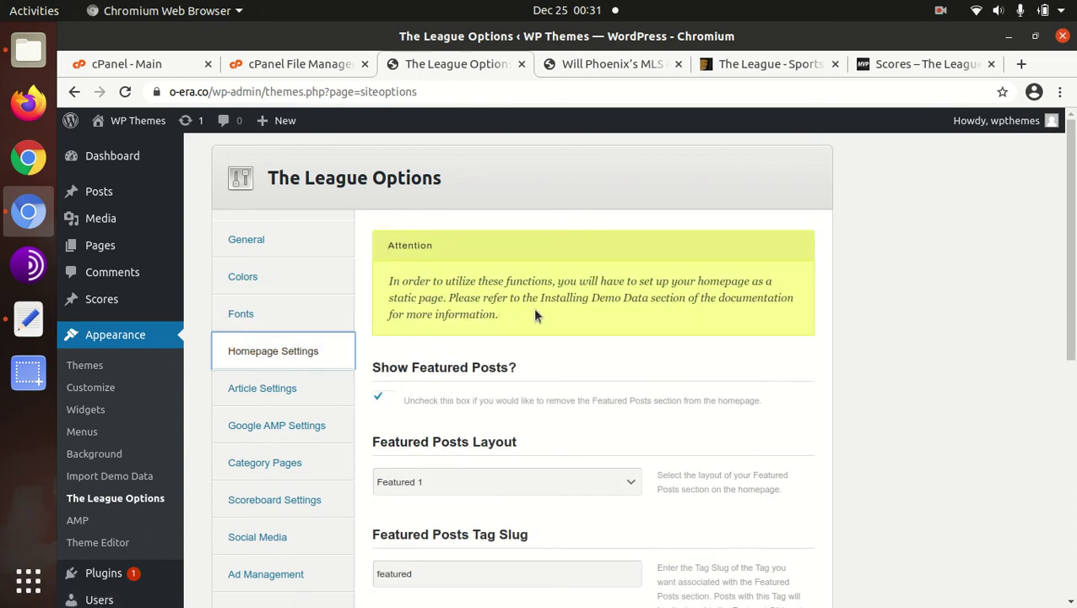
pyautogui.scroll(-3, 533, 314)
pyautogui.scroll(1, 521, 266)
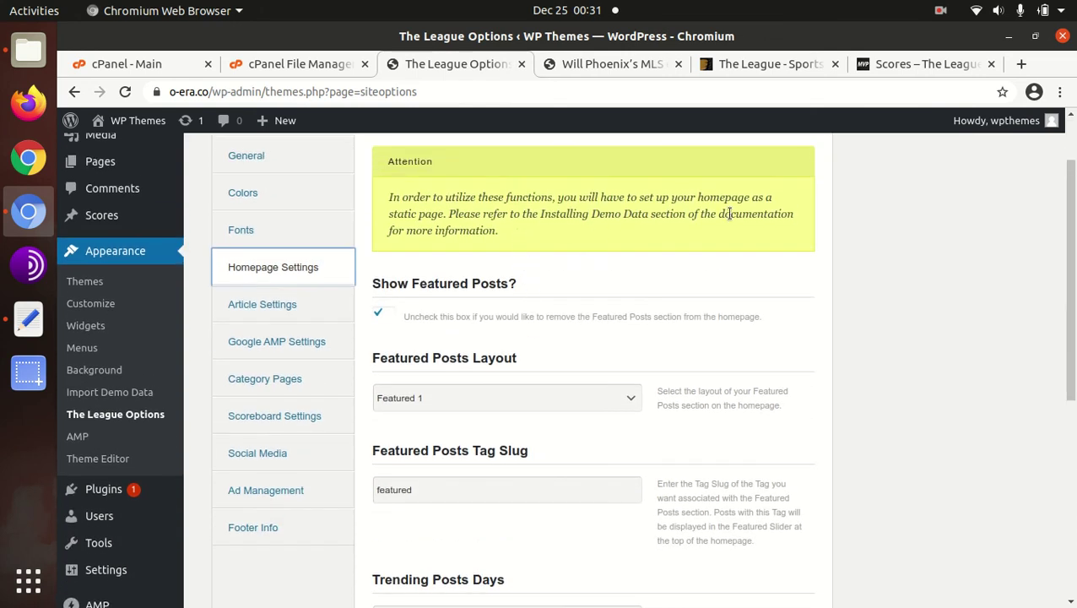
pyautogui.scroll(-8, 531, 314)
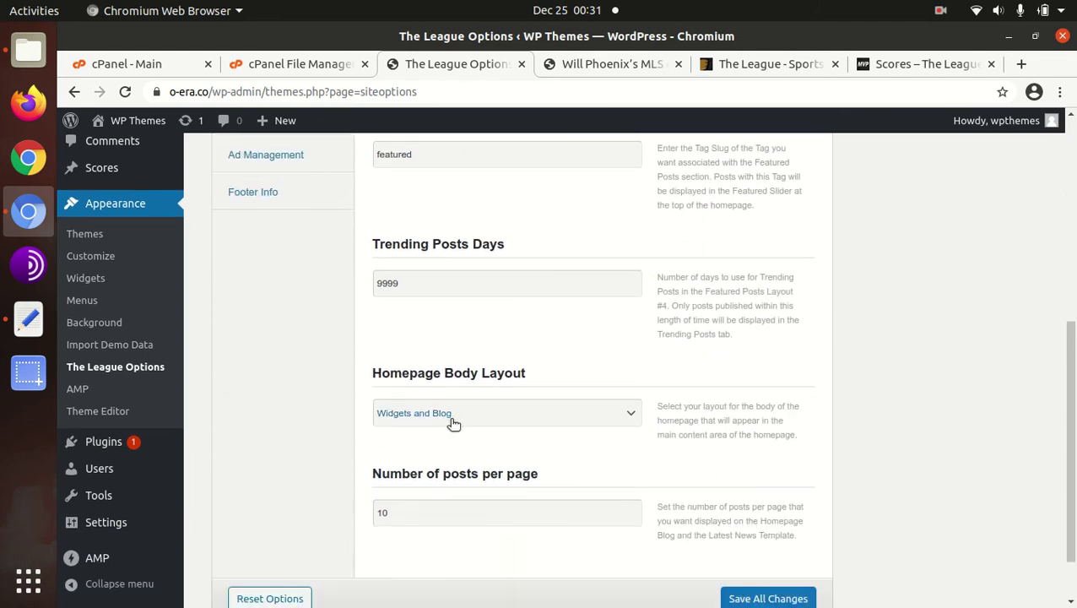
pyautogui.scroll(6, 385, 421)
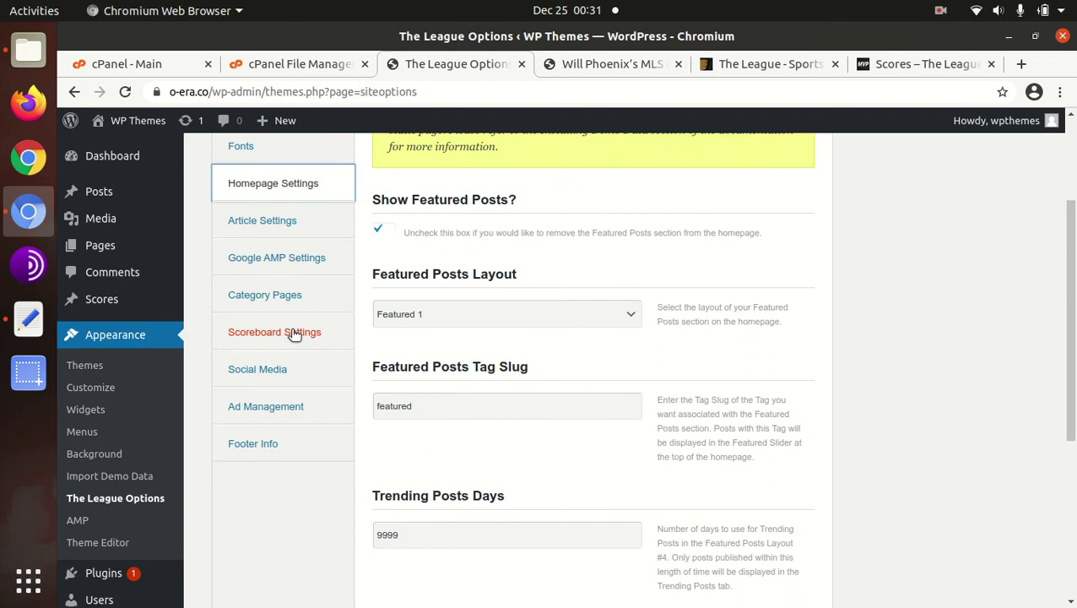
# Look through the Article Settings, Google AMP Settings and Category Pages options of the theme
pyautogui.click(264, 224)
pyautogui.click(278, 260)
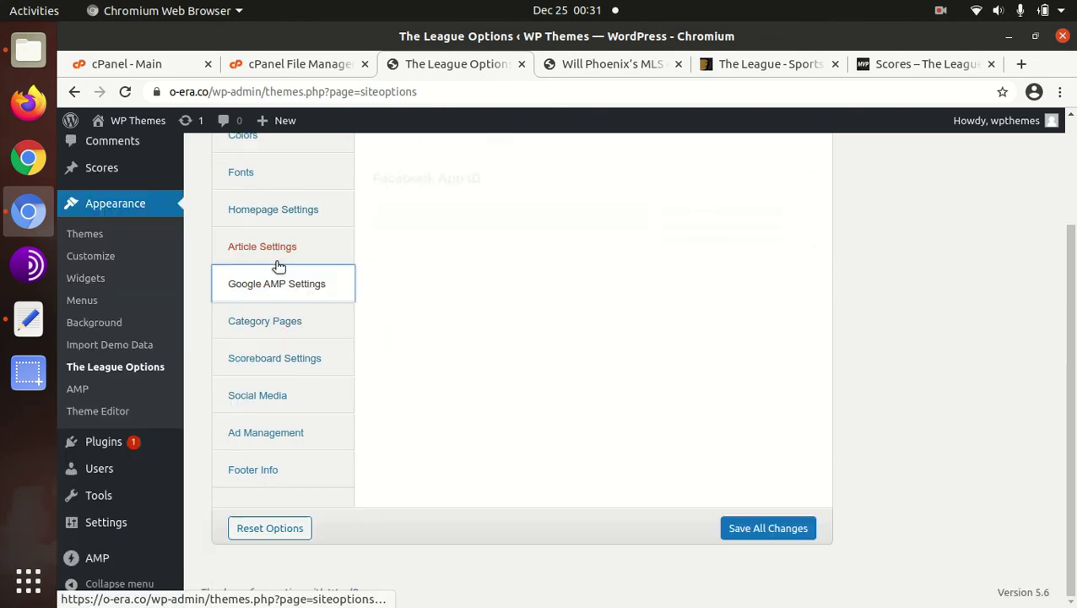
pyautogui.scroll(2, 463, 383)
pyautogui.scroll(1, 463, 382)
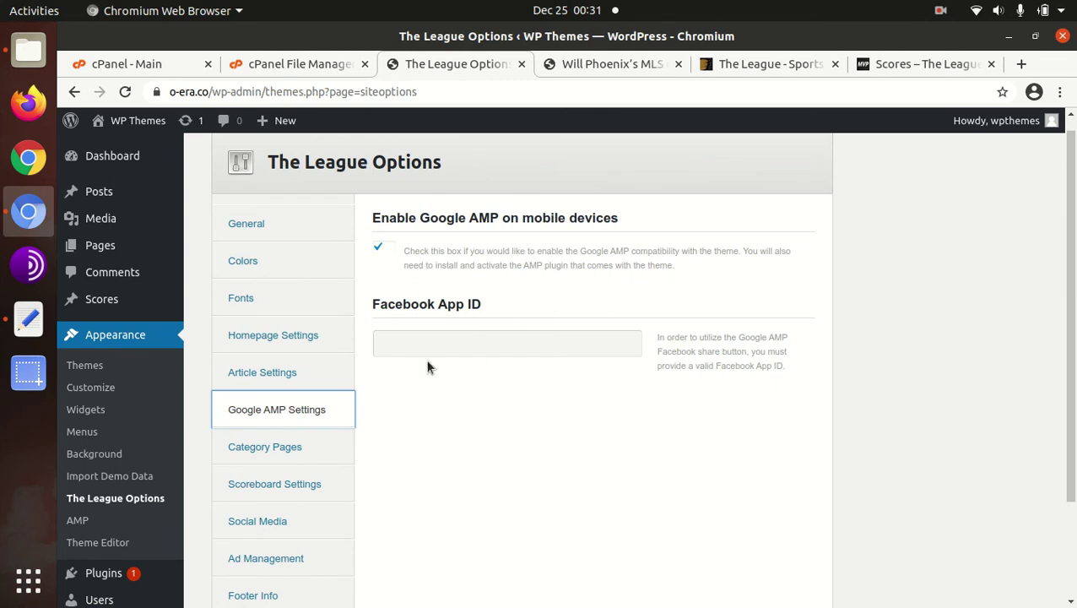
pyautogui.scroll(-2, 413, 376)
pyautogui.click(262, 364)
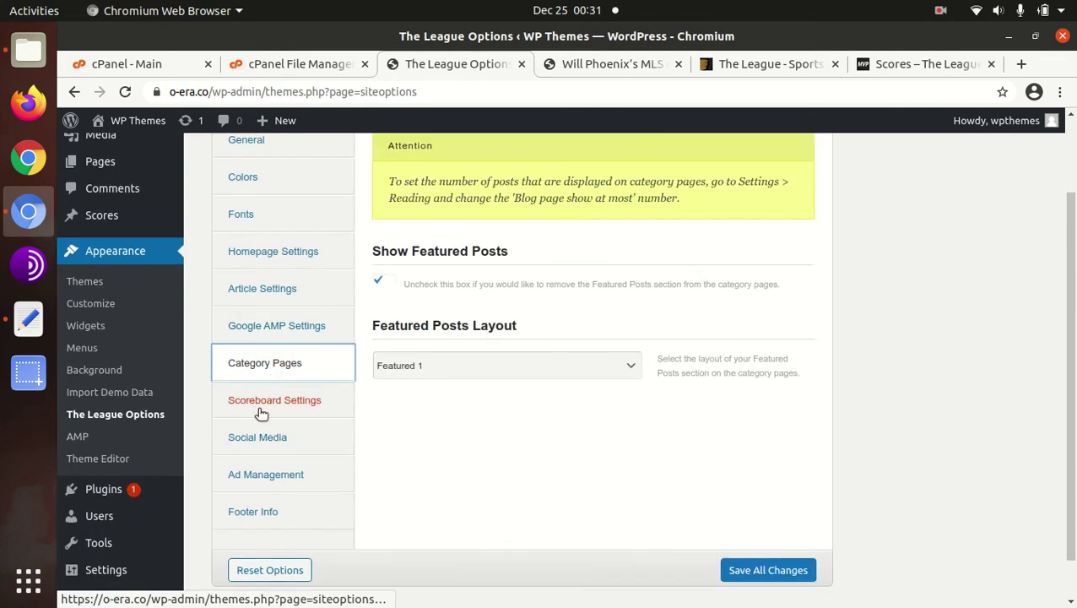
# Review the theme's Scoreboard Settings, including the category choices, and look at the Scores entries in the admin navigation
pyautogui.click(263, 410)
pyautogui.scroll(2, 329, 478)
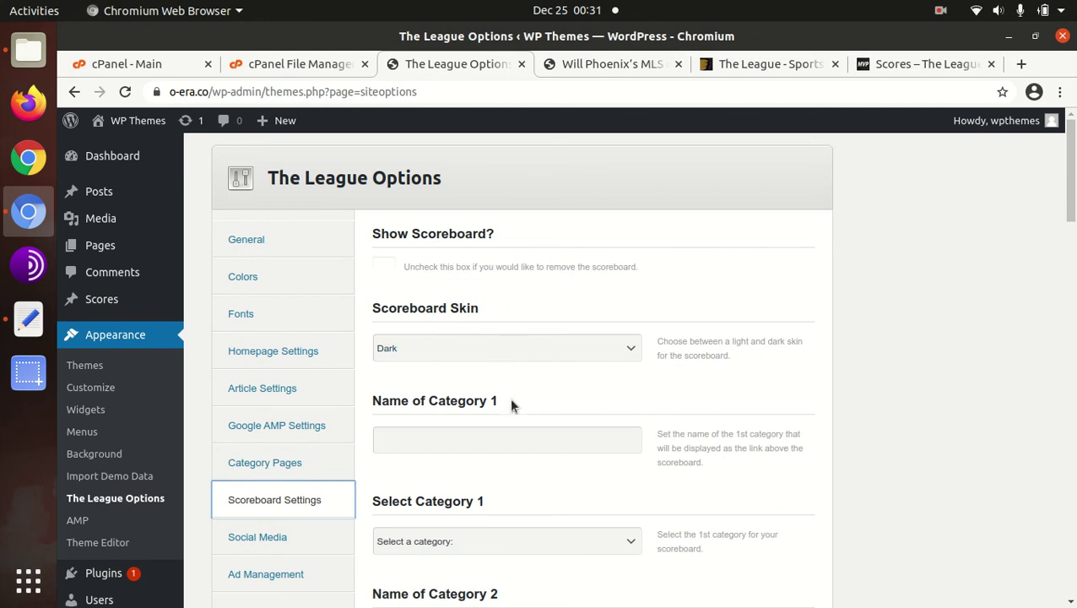
pyautogui.scroll(-3, 511, 391)
pyautogui.click(416, 422)
pyautogui.click(437, 424)
pyautogui.scroll(2, 442, 386)
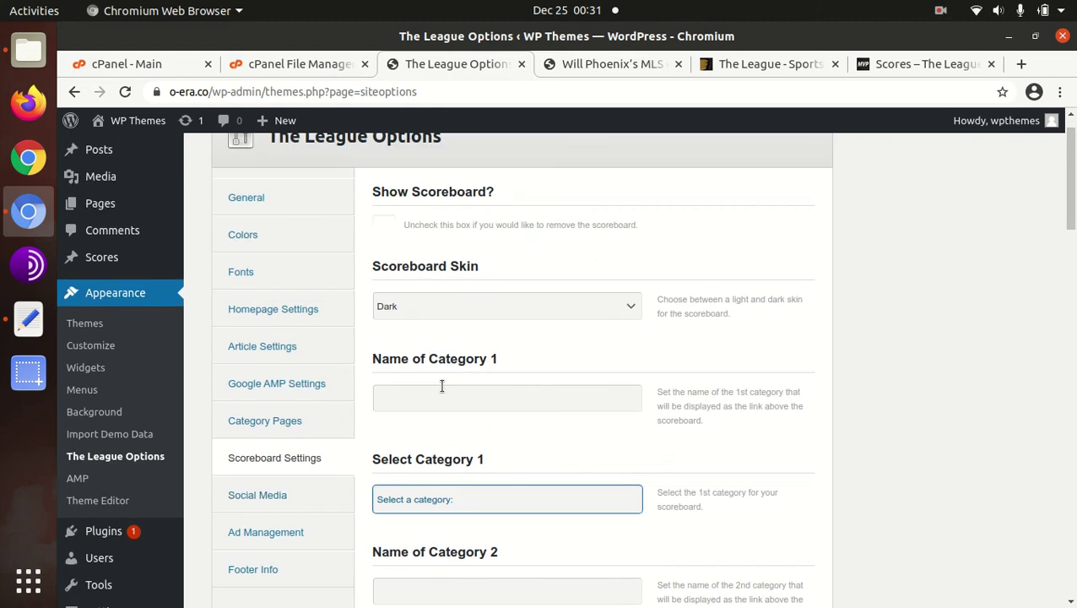
pyautogui.scroll(1, 291, 443)
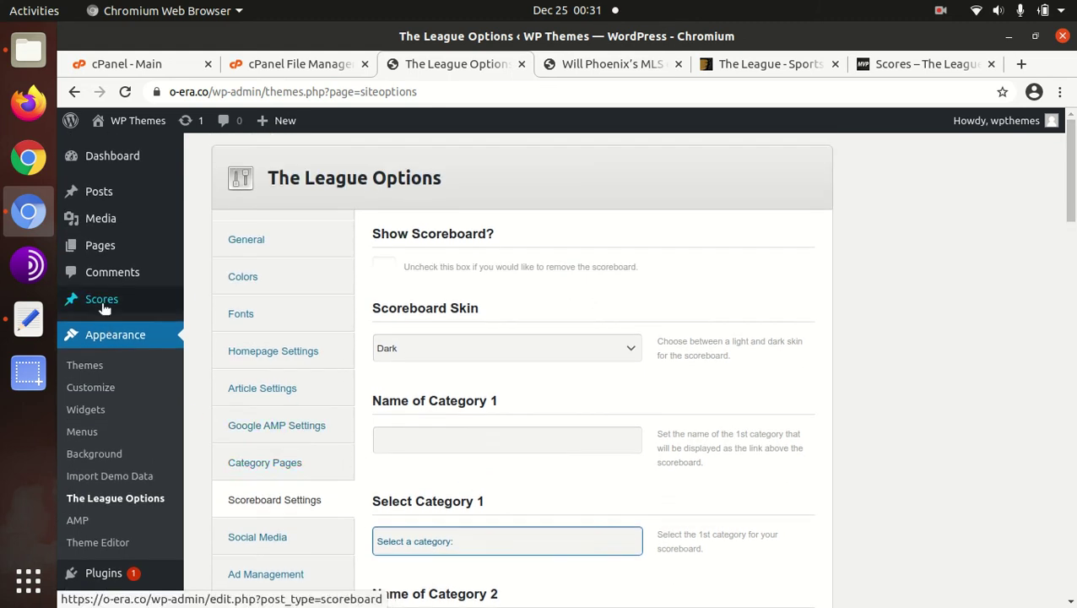
pyautogui.moveTo(105, 306)
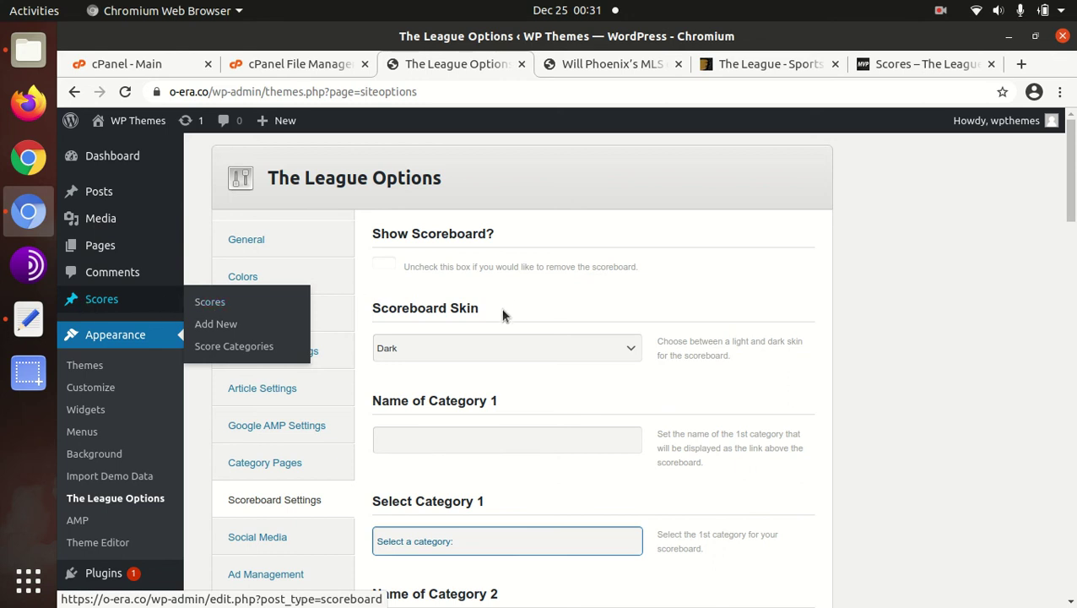
# Look through the theme's Social Media, Ad Management and Footer Info options
pyautogui.scroll(-3, 498, 321)
pyautogui.click(257, 385)
pyautogui.click(273, 415)
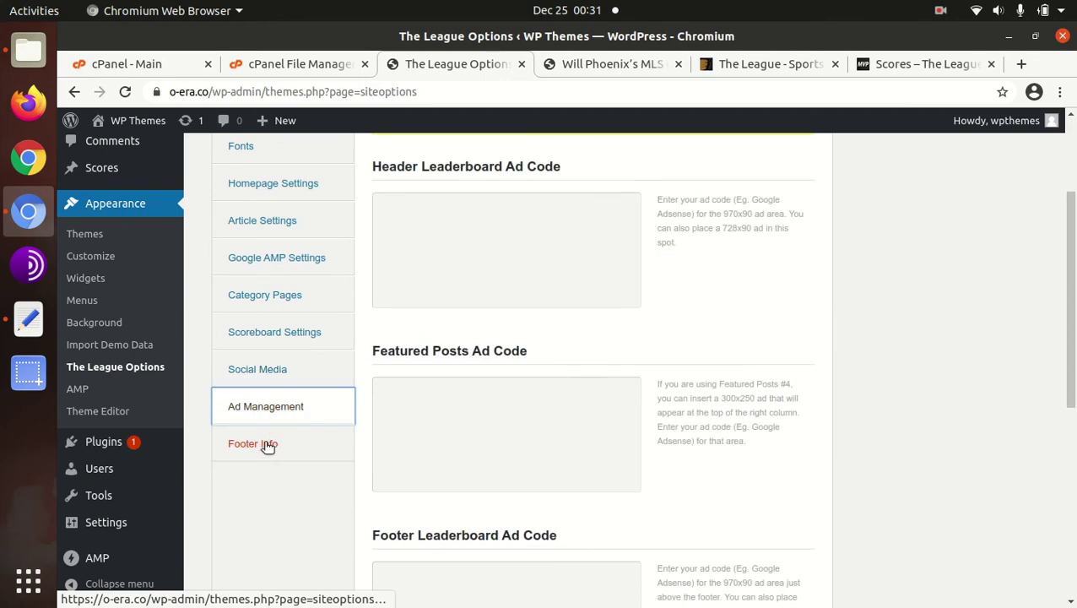
pyautogui.click(266, 444)
pyautogui.scroll(3, 420, 451)
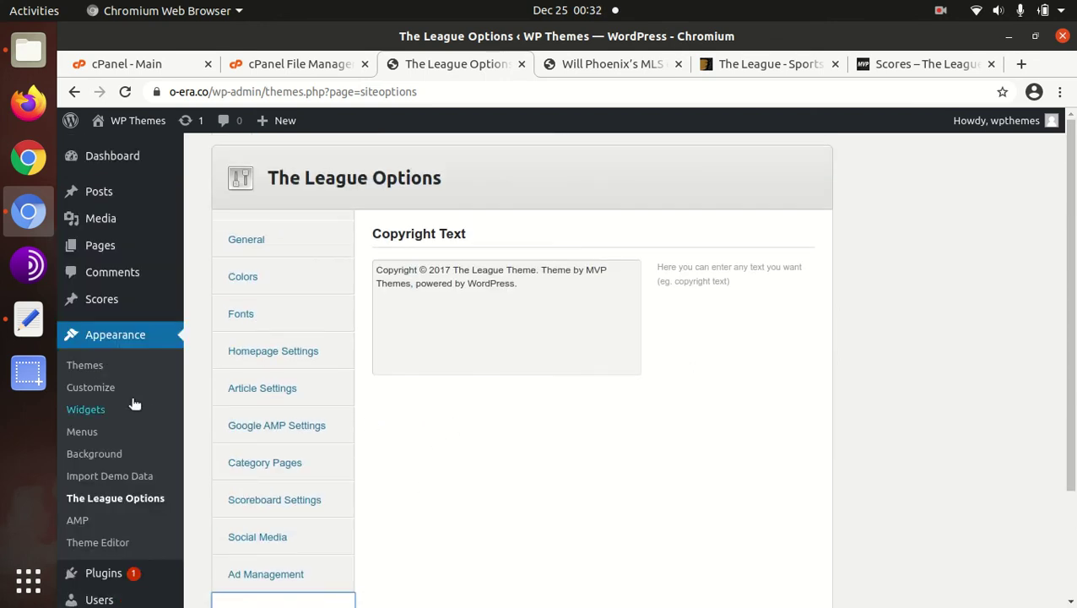
# Open the Scores post list and briefly check the MLS expansion article page before returning to the list
pyautogui.moveTo(89, 306)
pyautogui.click(214, 307)
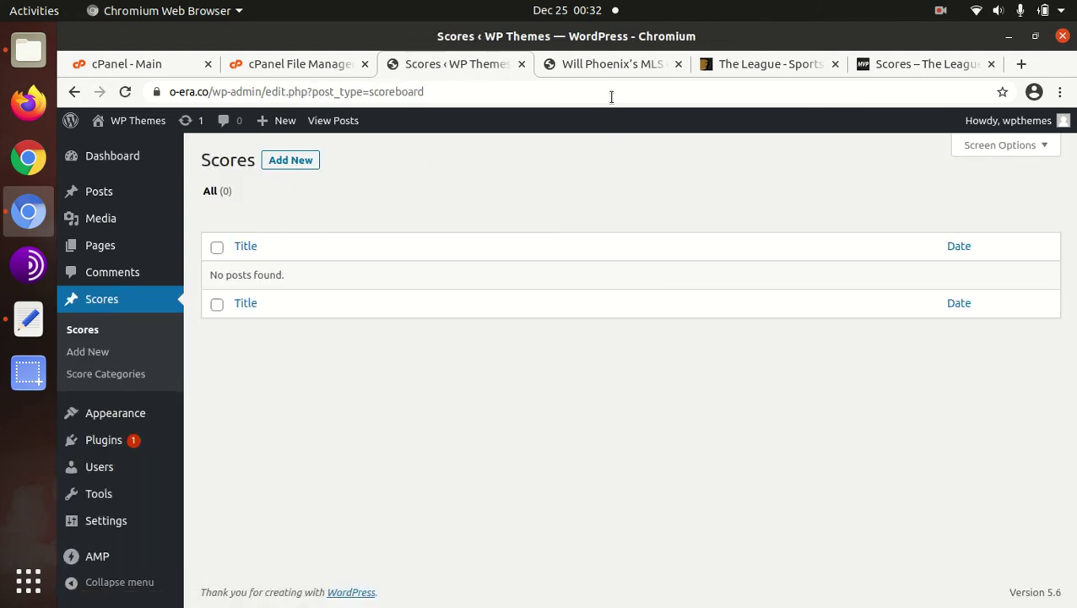
pyautogui.click(580, 68)
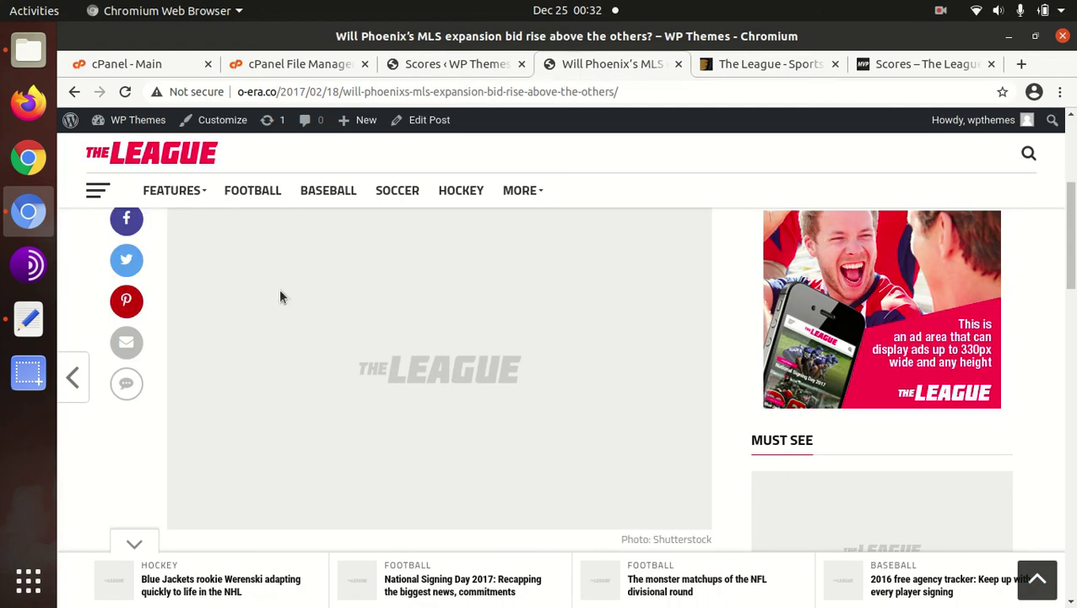
pyautogui.click(434, 74)
# Open a new score post and review its Scores Info fields for status, team abbreviations and scores
pyautogui.click(284, 159)
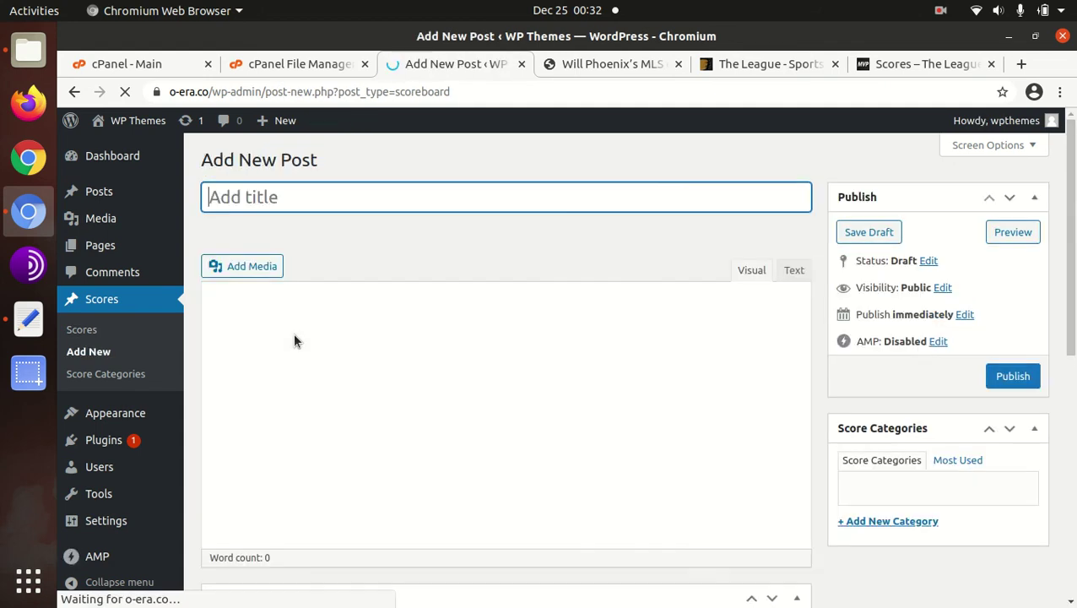
pyautogui.scroll(-5, 302, 308)
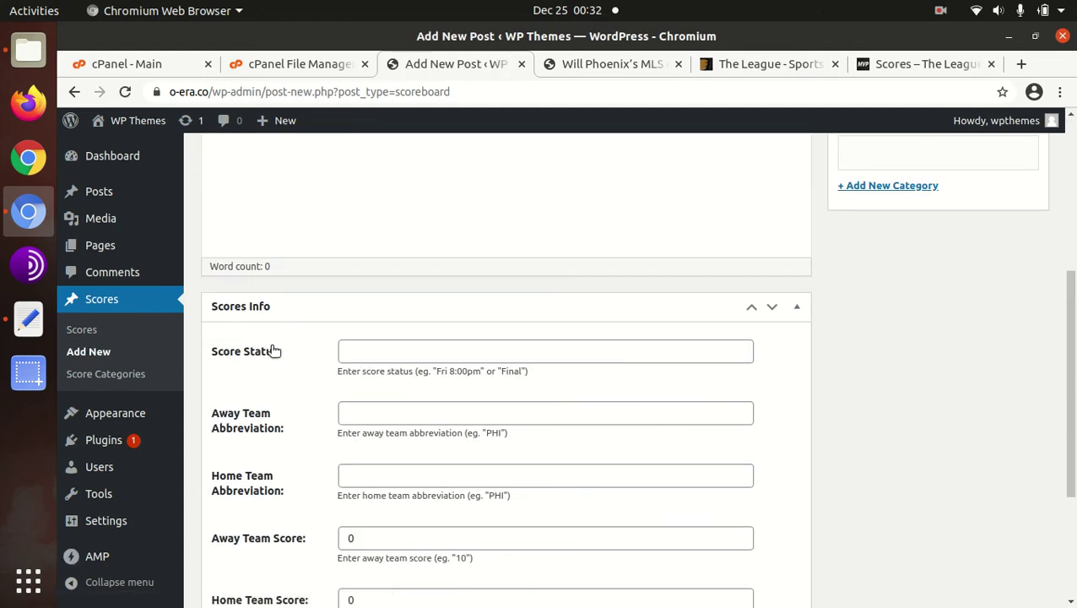
pyautogui.scroll(-2, 394, 302)
pyautogui.scroll(6, 368, 326)
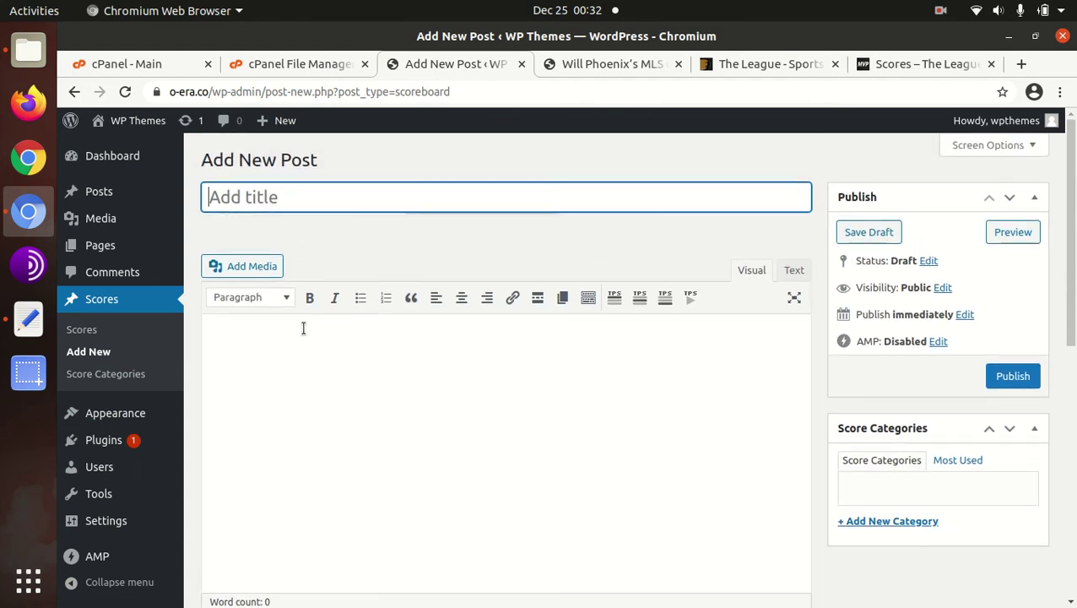
pyautogui.scroll(-5, 369, 327)
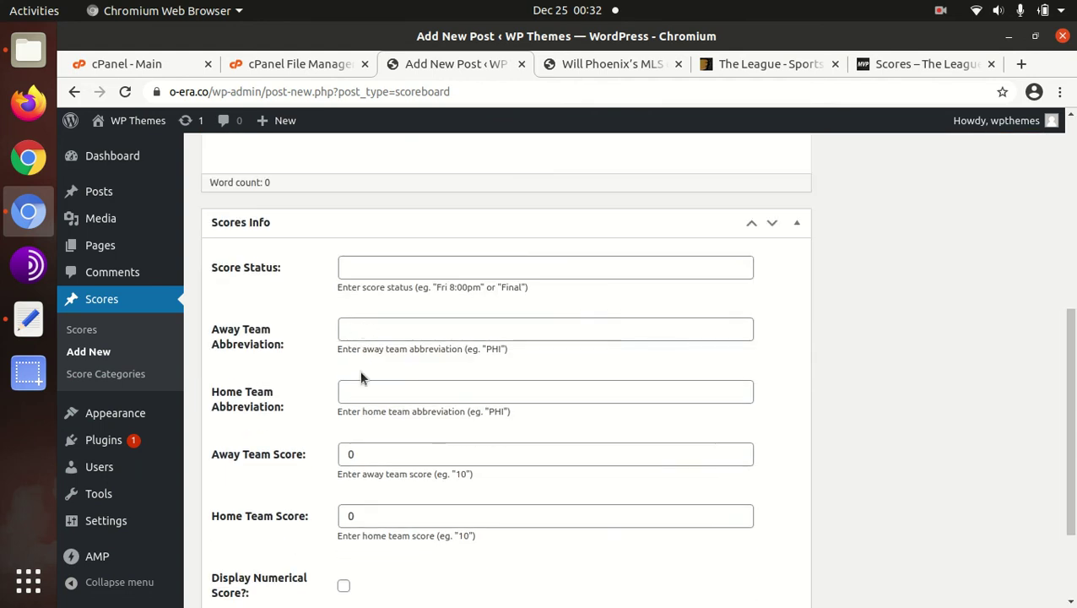
pyautogui.scroll(5, 303, 387)
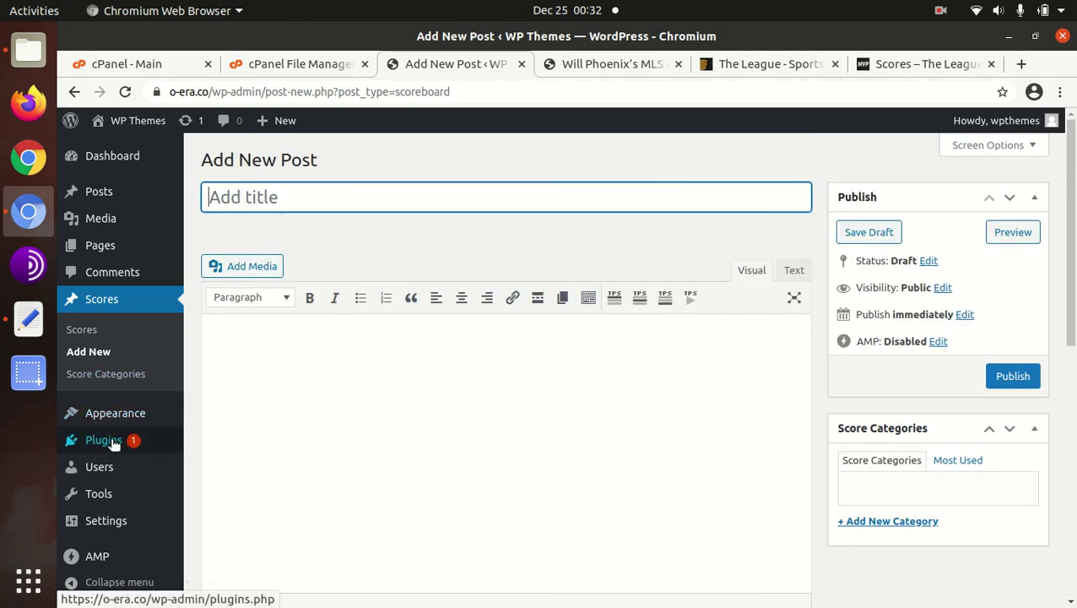
# Open the theme Customizer, review its Homepage Settings and close the Customizer
pyautogui.moveTo(123, 414)
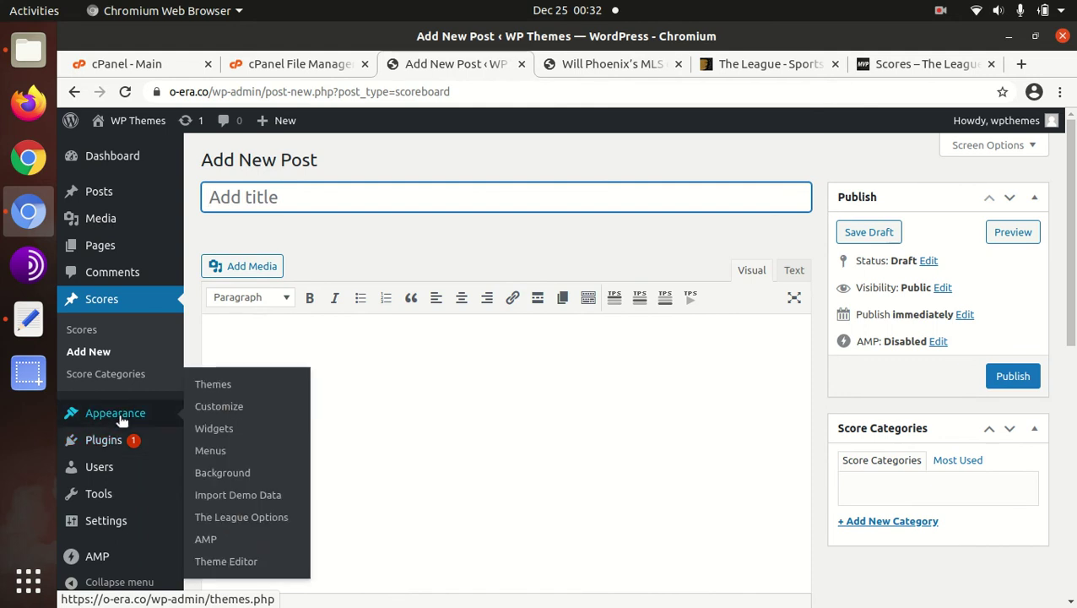
pyautogui.click(220, 407)
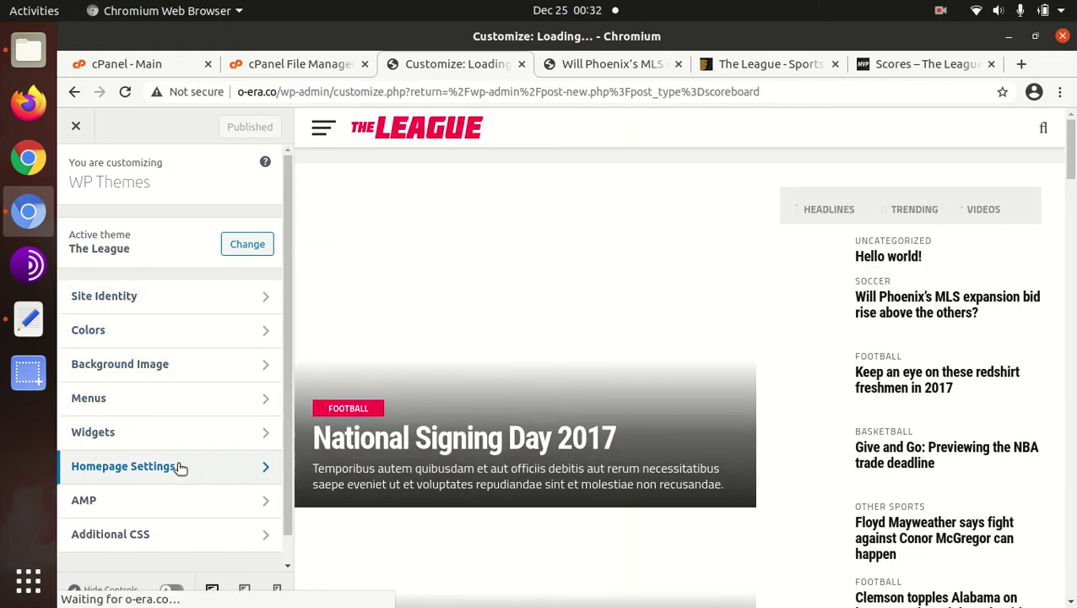
pyautogui.click(180, 470)
pyautogui.scroll(-1, 194, 466)
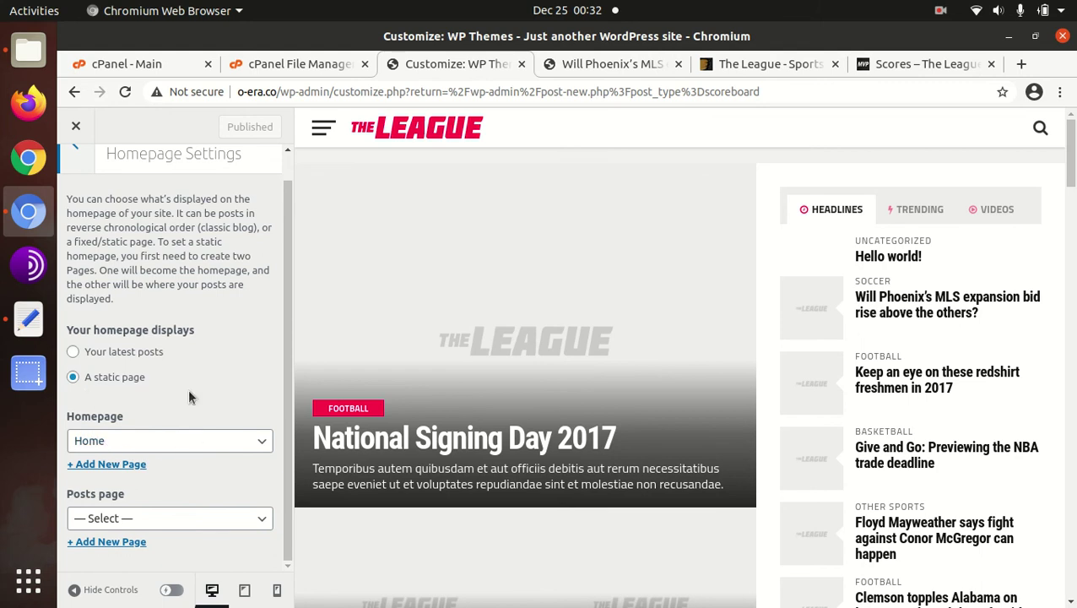
pyautogui.scroll(1, 169, 355)
pyautogui.click(78, 176)
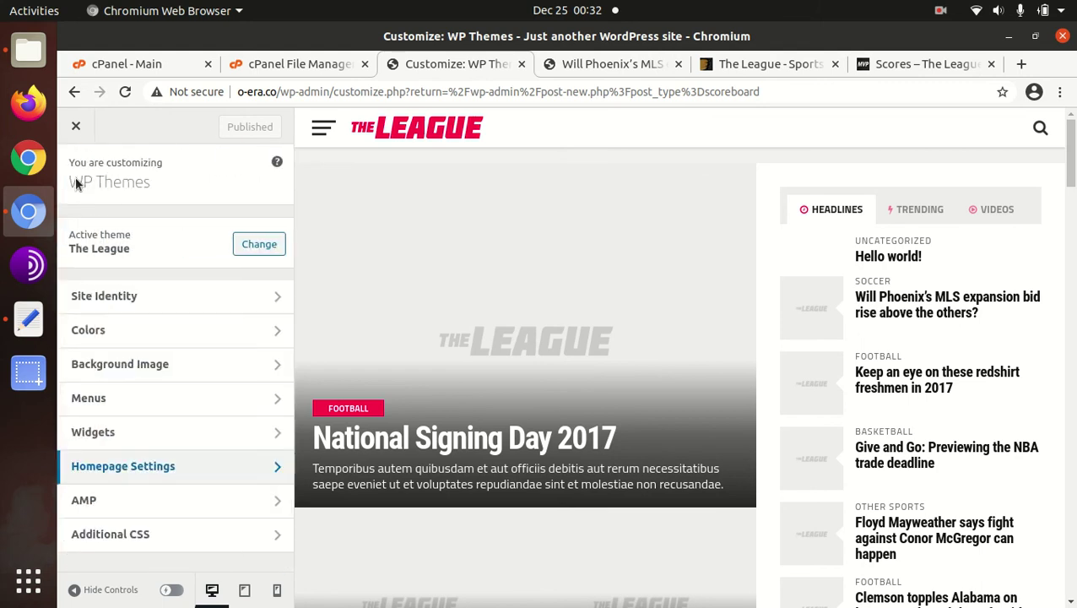
pyautogui.click(79, 126)
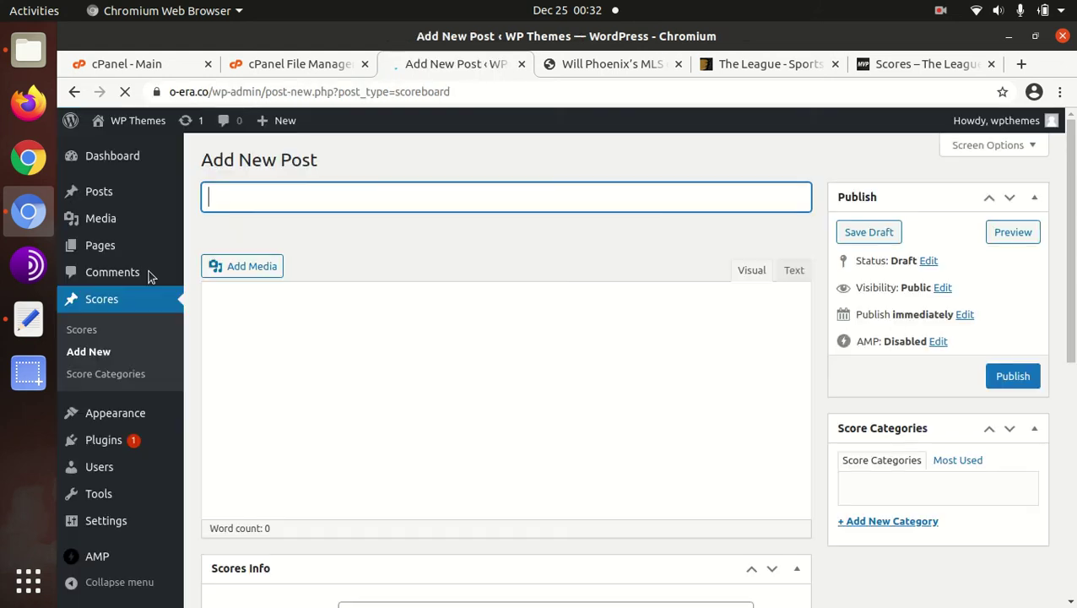
# Open the admin Dashboard, then switch to the MLS expansion article and return to the site's homepage through the logo
pyautogui.click(99, 162)
pyautogui.click(589, 65)
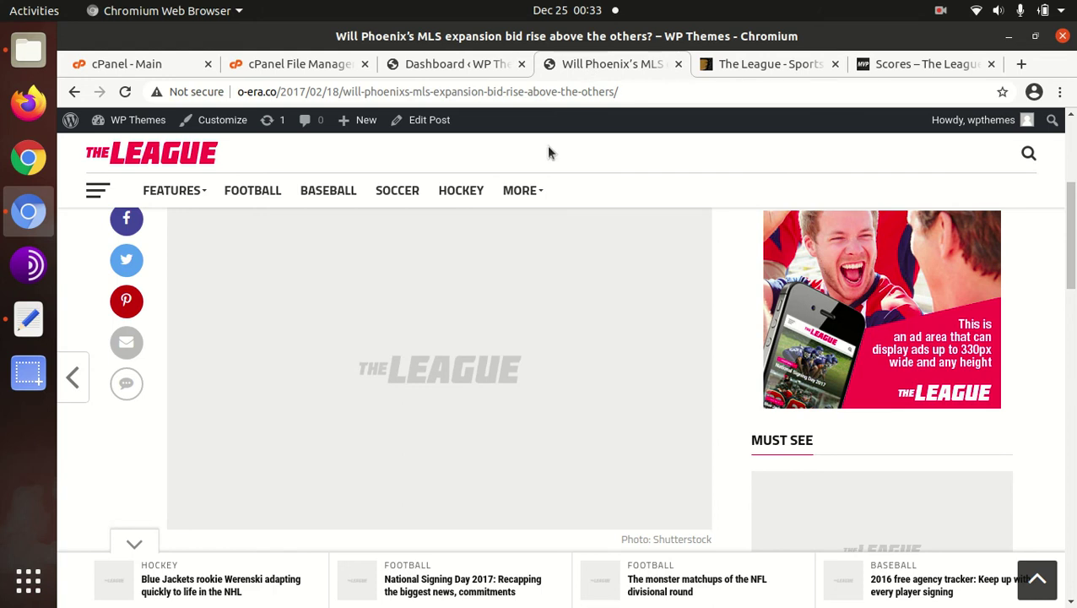
pyautogui.scroll(3, 456, 221)
pyautogui.scroll(1, 454, 224)
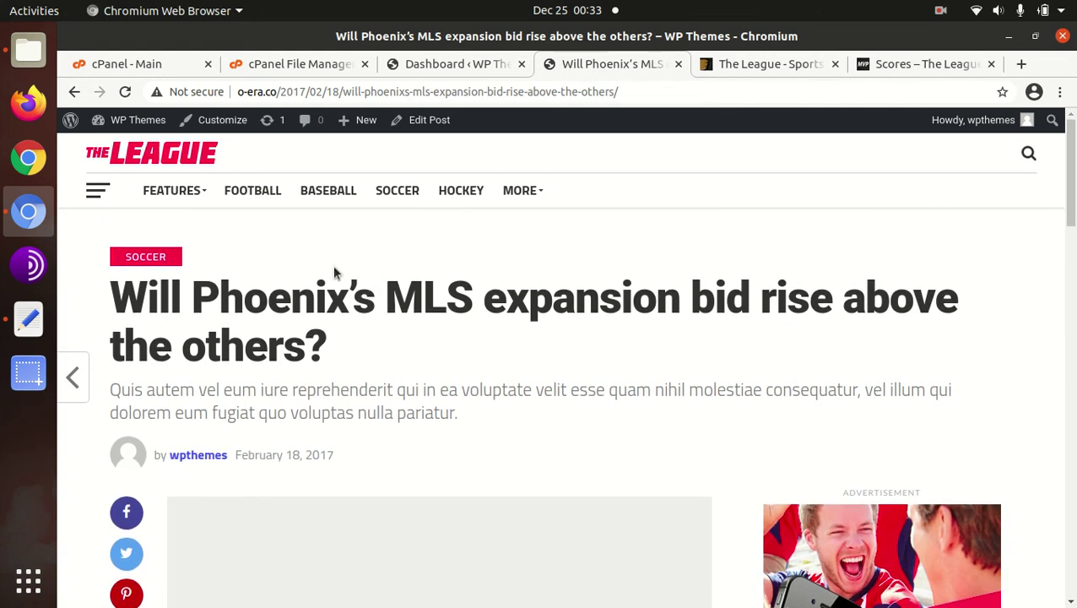
pyautogui.click(156, 159)
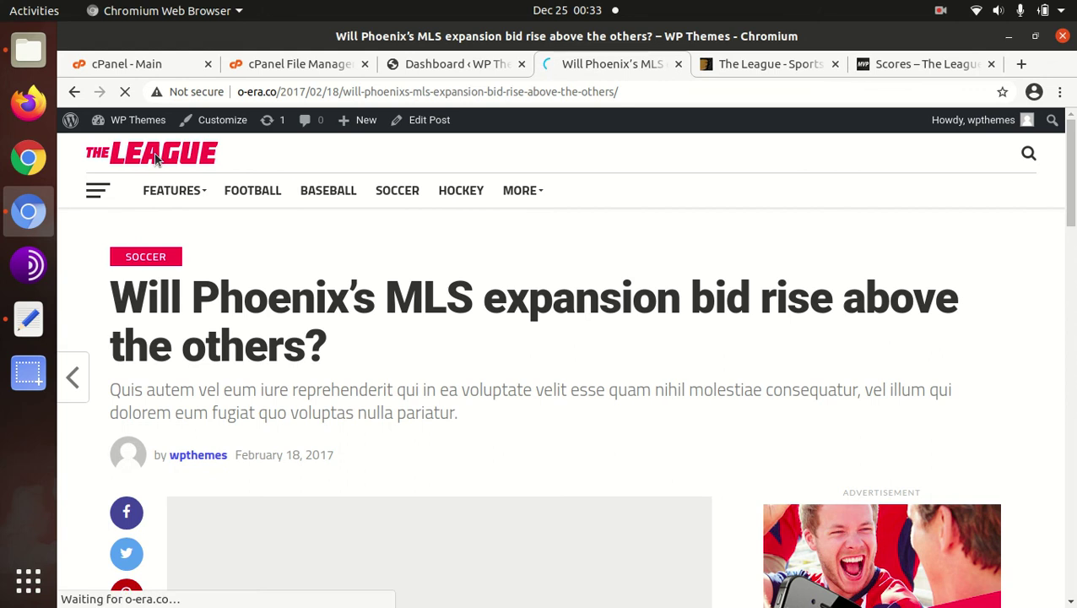